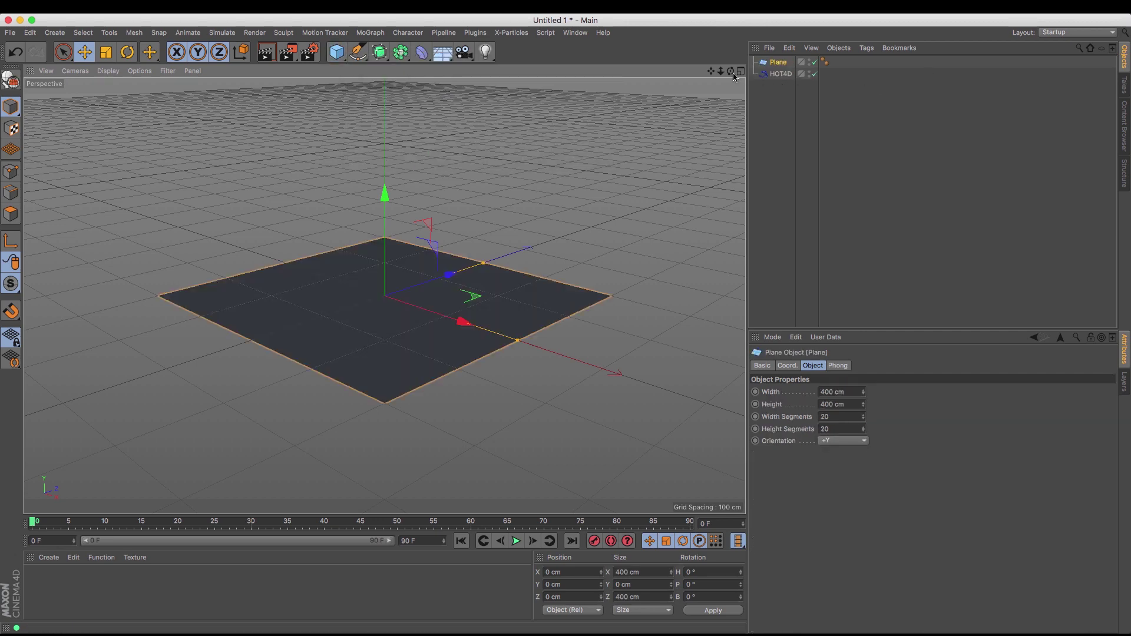
Make the HOT4D deformer a child of the Plane object
left_click_drag(731, 71, 698, 73)
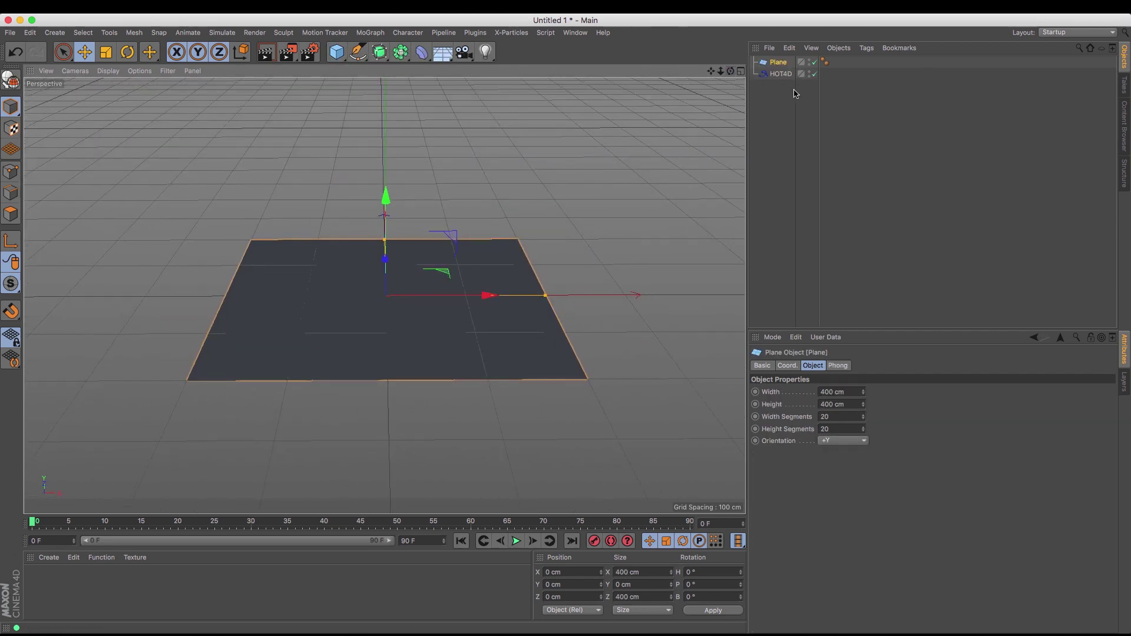
left_click_drag(782, 80, 778, 66)
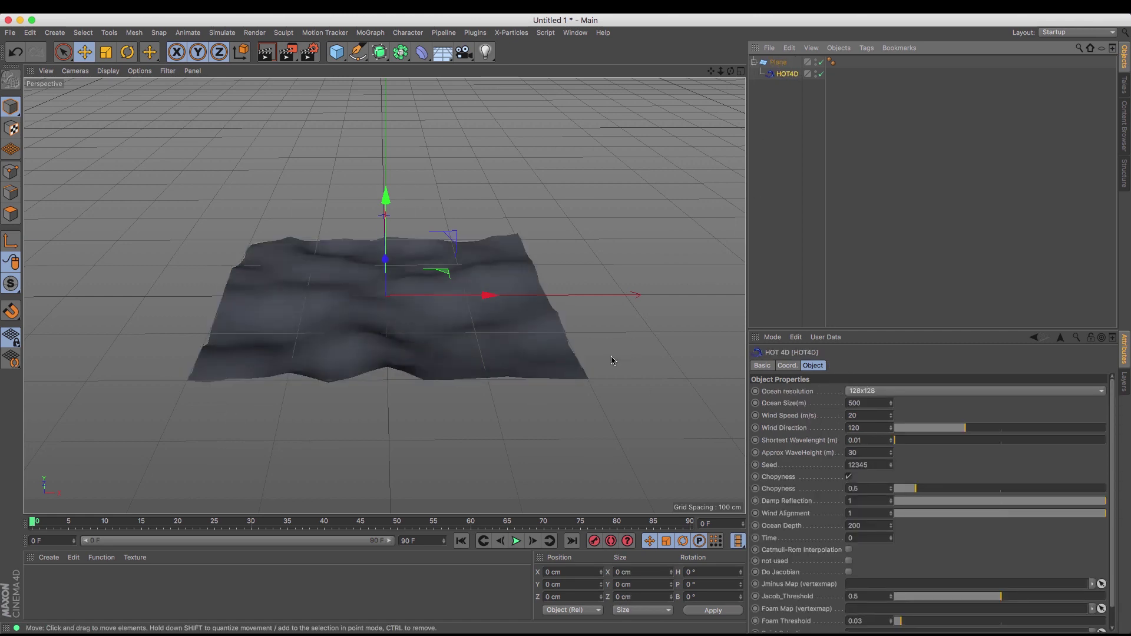
Set the Plane's width and height to 1000 cm each
left_click(782, 64)
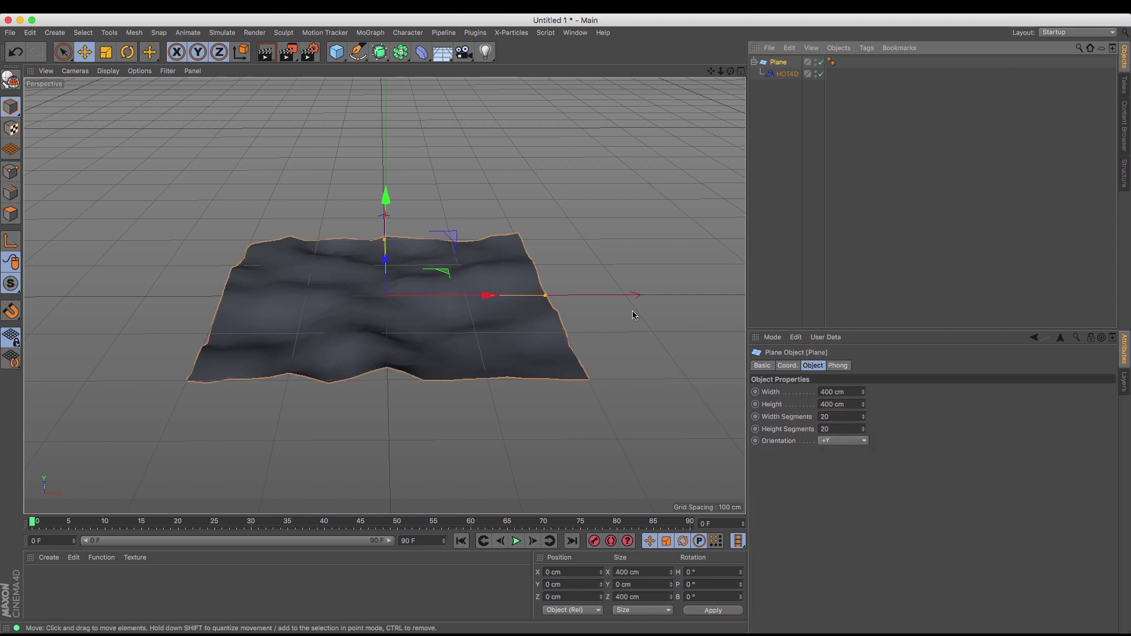
left_click_drag(838, 393, 647, 361)
type("100")
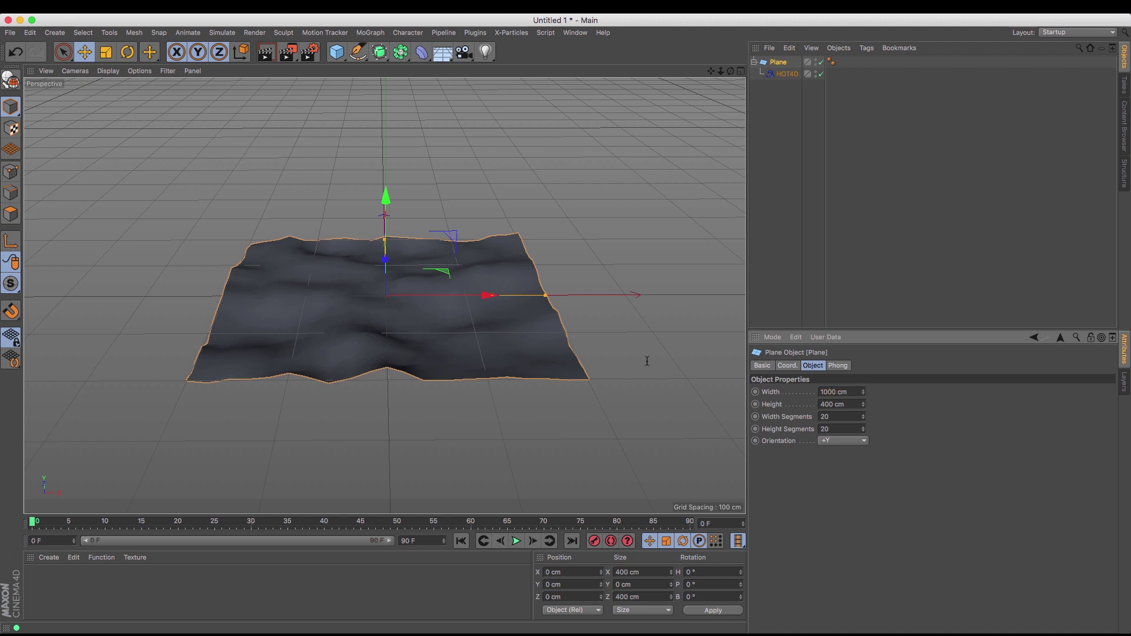
key("Tab")
type("1000")
key("Return")
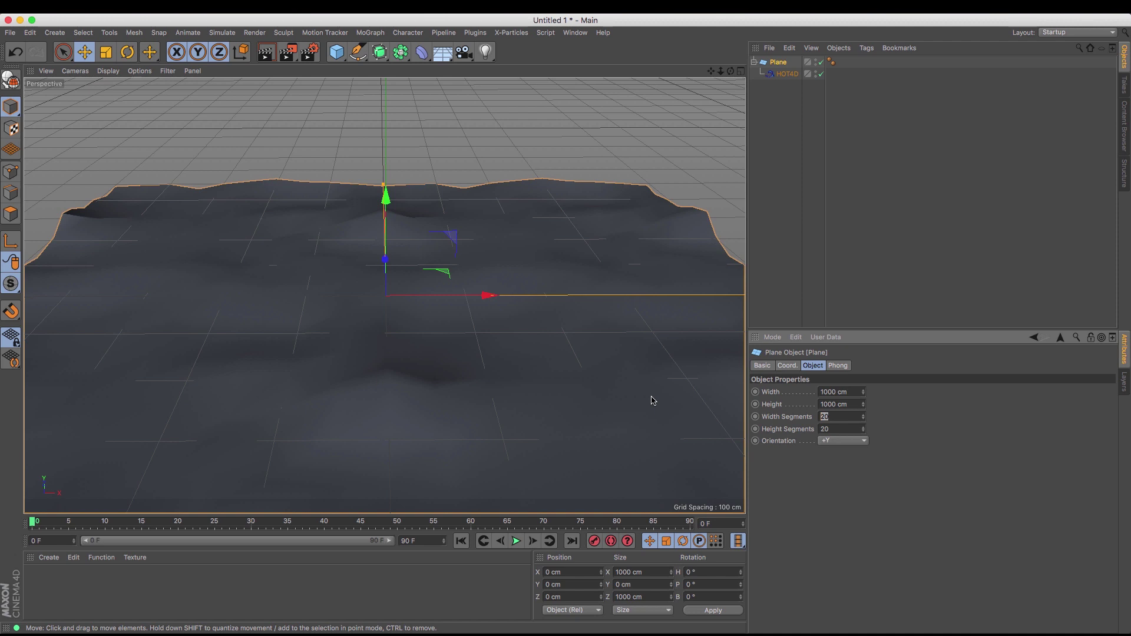
Set the Plane's width segments and height segments to 500 each
type("500")
key("Tab")
type("50")
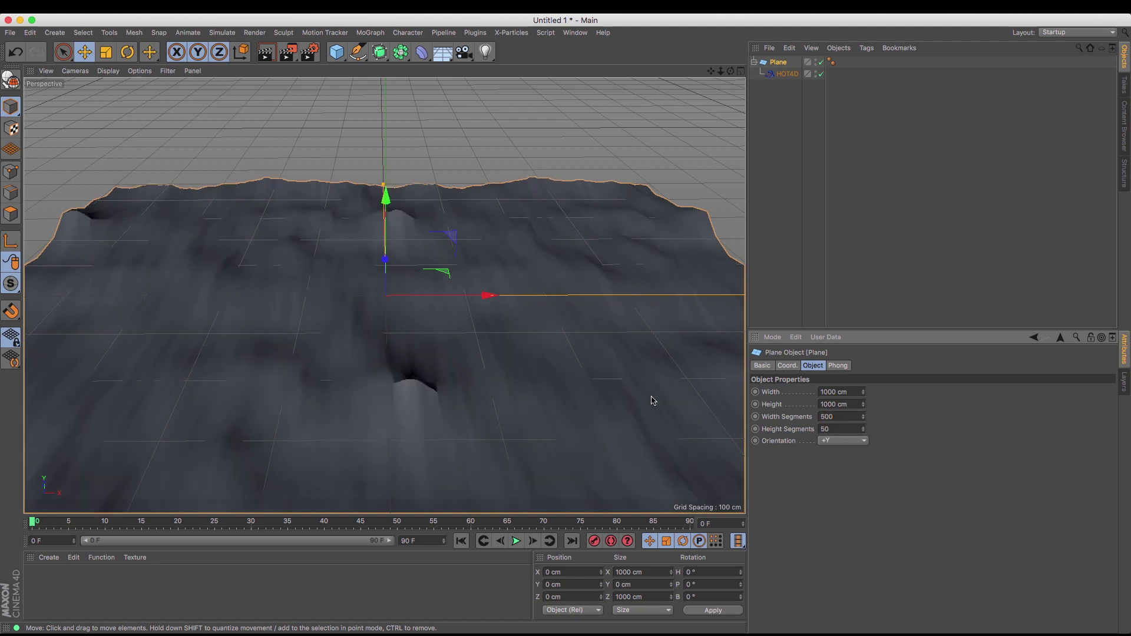
key("Return")
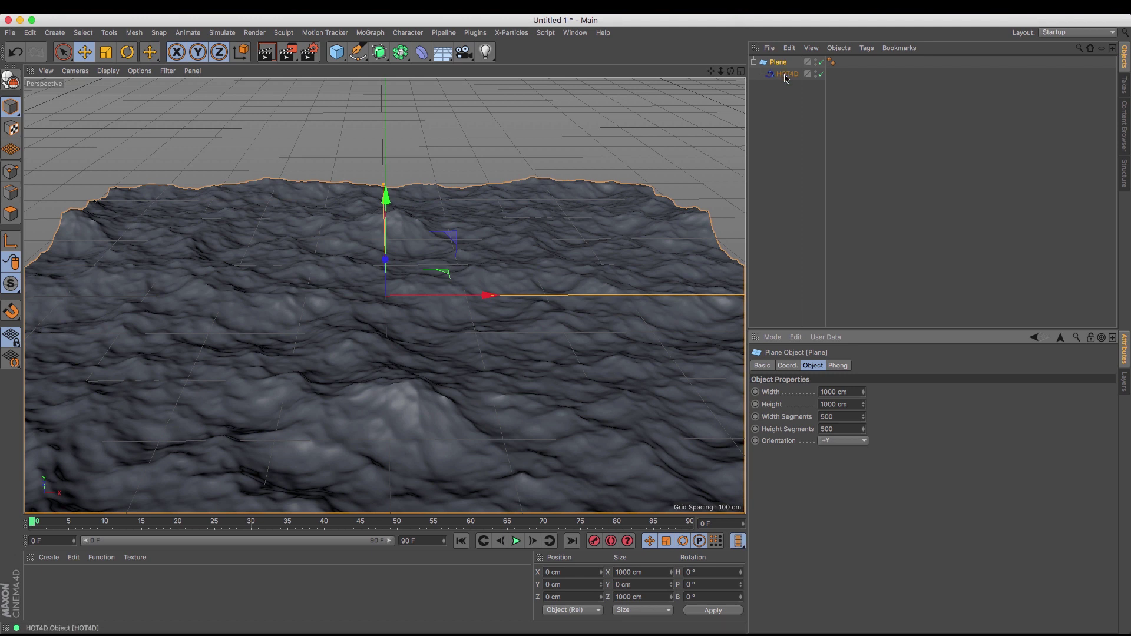
Play the animation briefly, stop it and return to the first frame
left_click(515, 541)
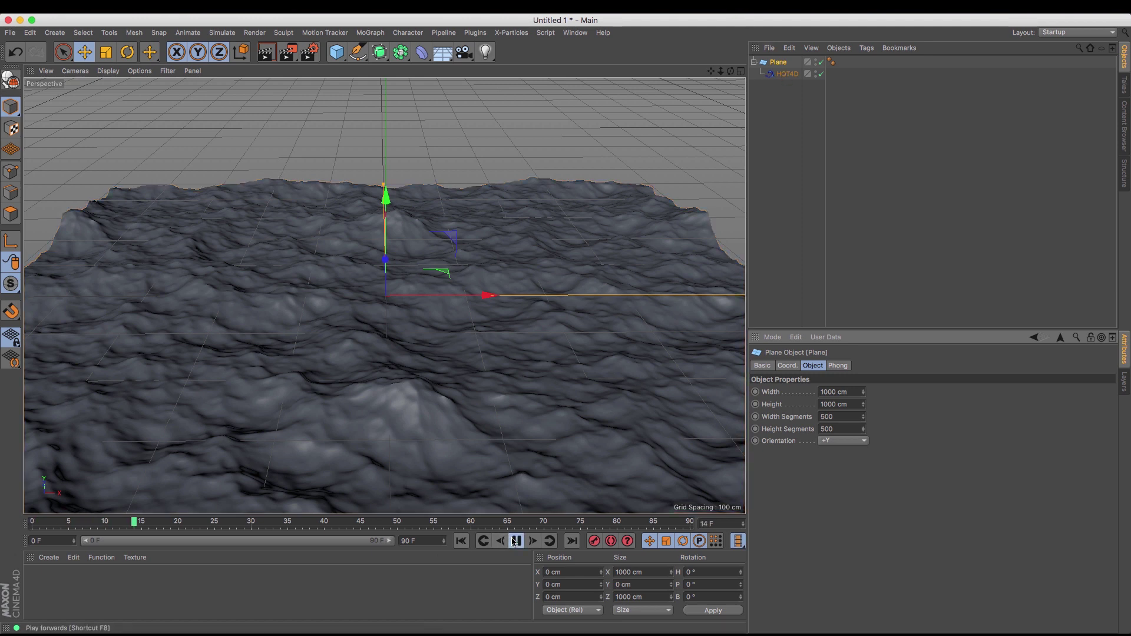
left_click(516, 541)
left_click(459, 541)
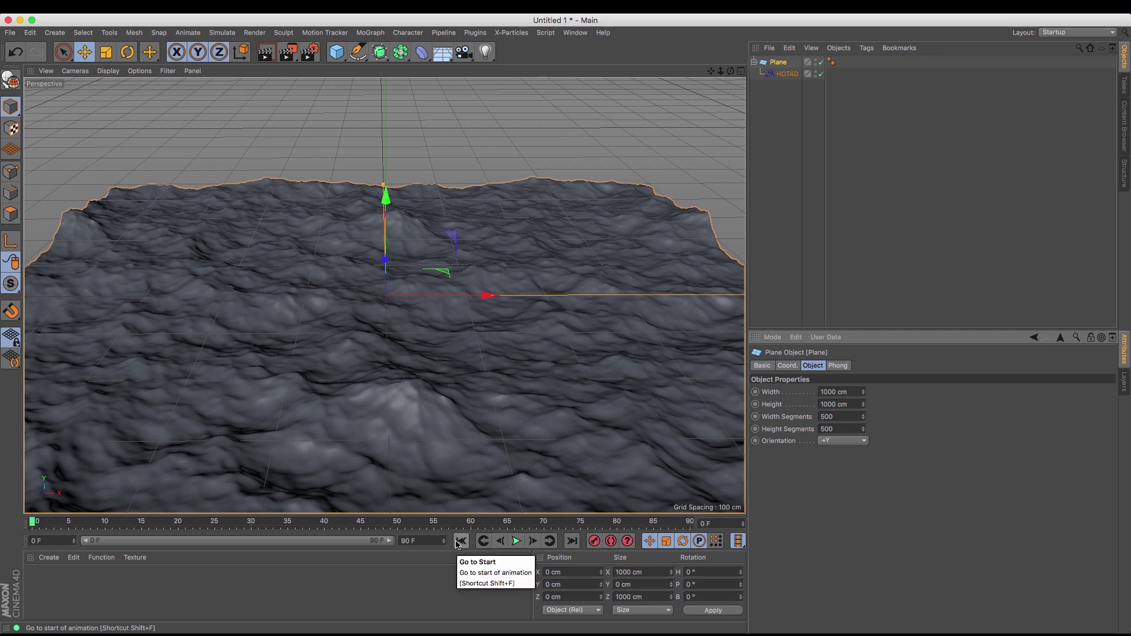
Set the animation's end frame to 500 and extend the preview range to the full 500 frames
left_click_drag(422, 541, 287, 535)
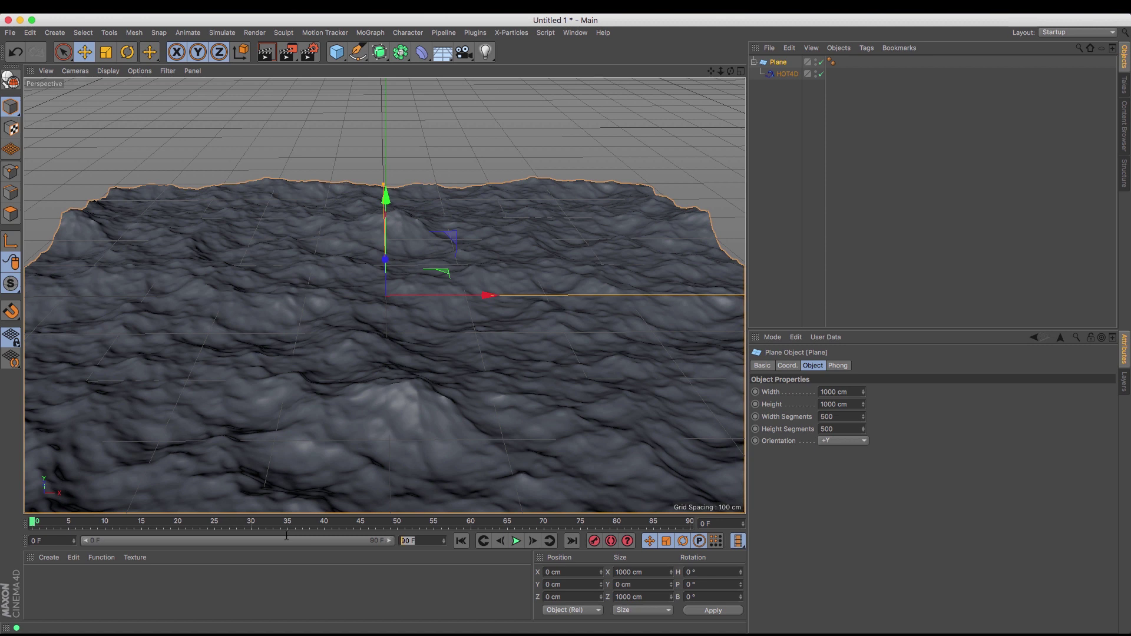
type("500")
key("Return")
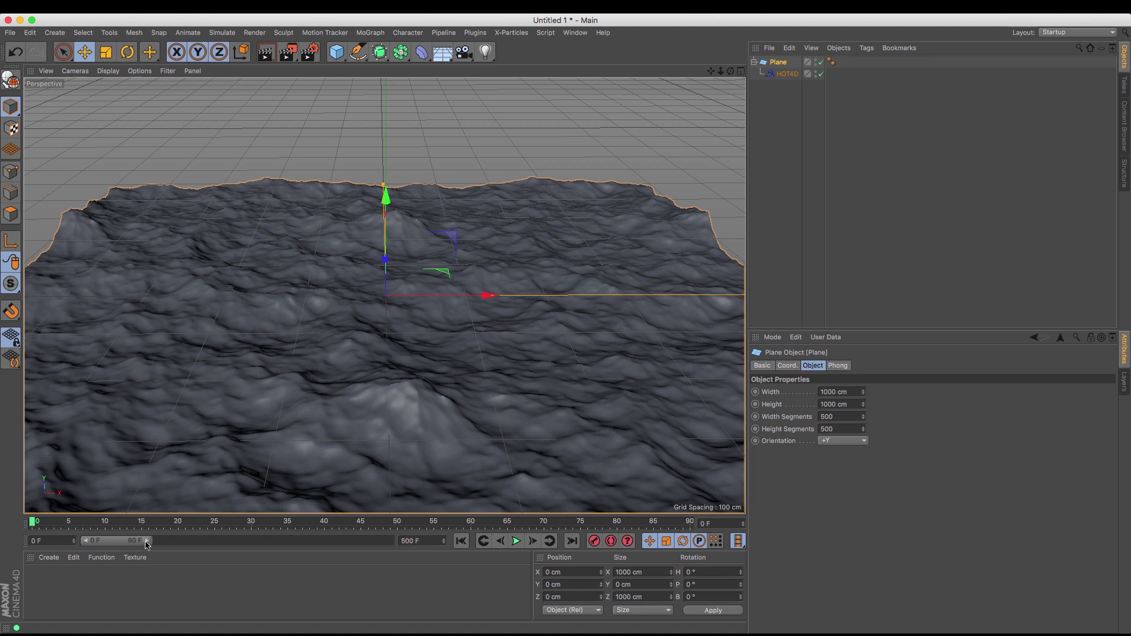
left_click_drag(146, 541, 390, 541)
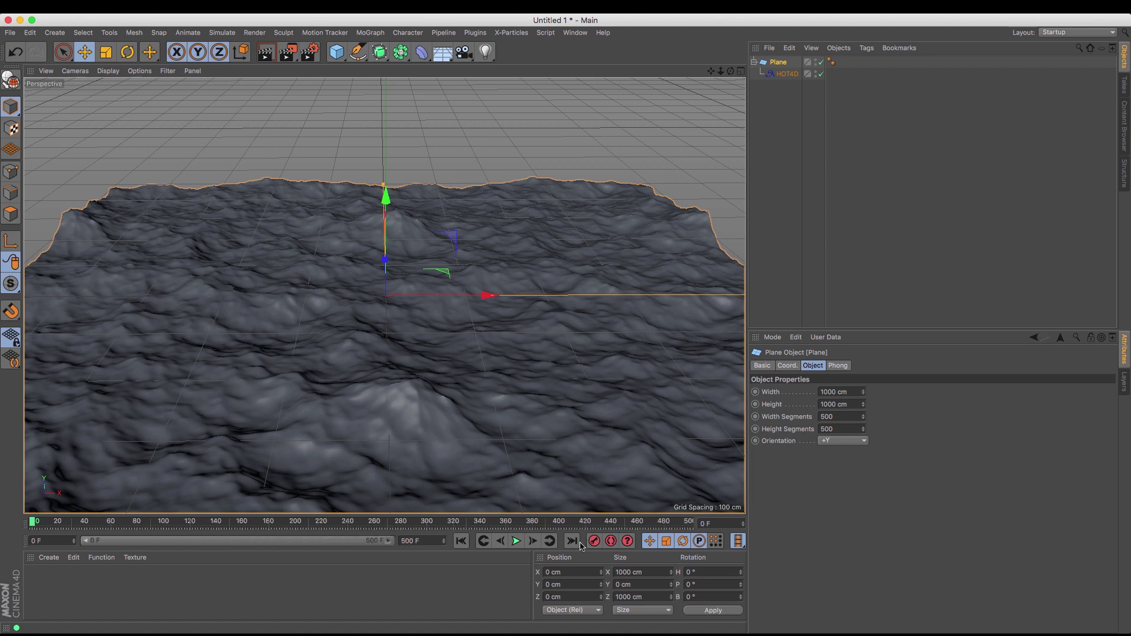
Animate the HOT4D deformer's Time parameter with keyframes of 0 at frame 0 and 50 at frame 500
left_click(786, 76)
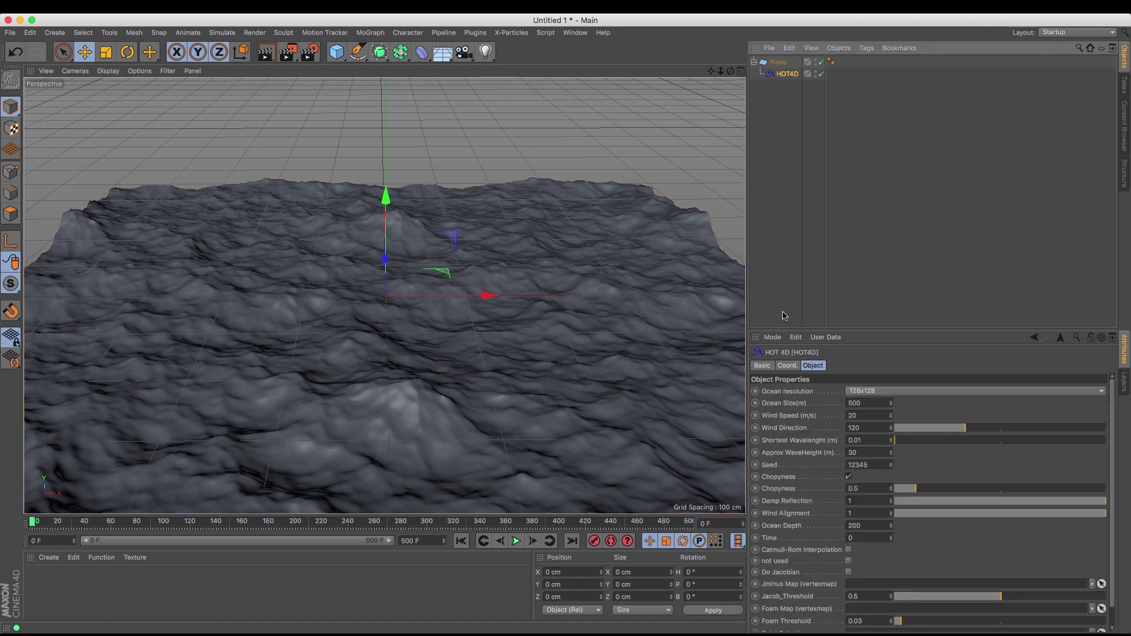
left_click(755, 537, "ctrl")
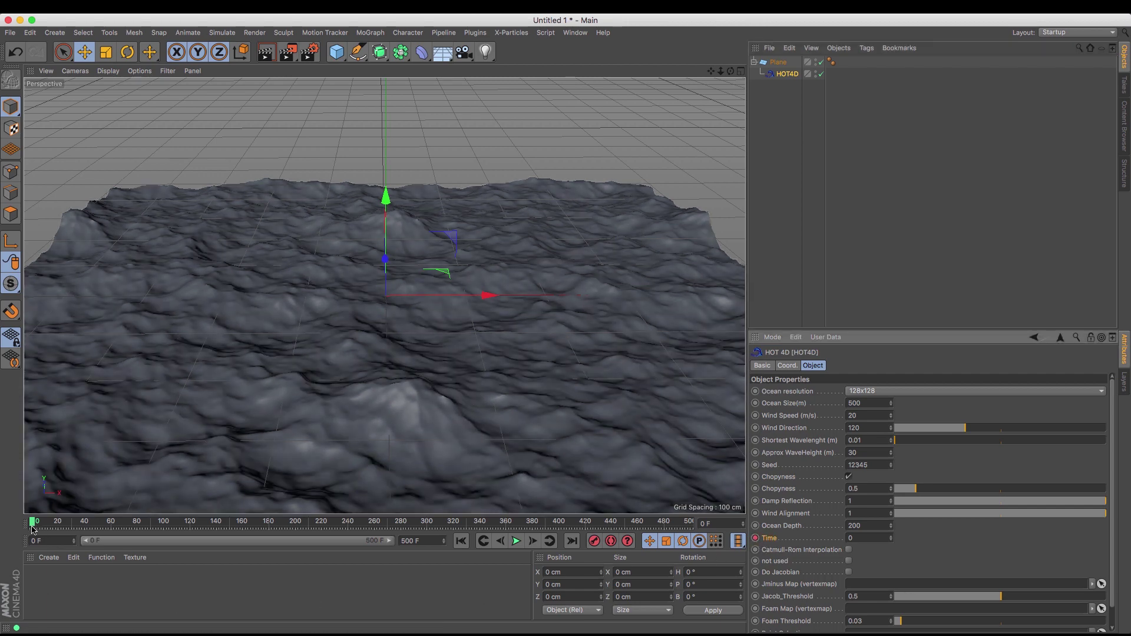
left_click(572, 541)
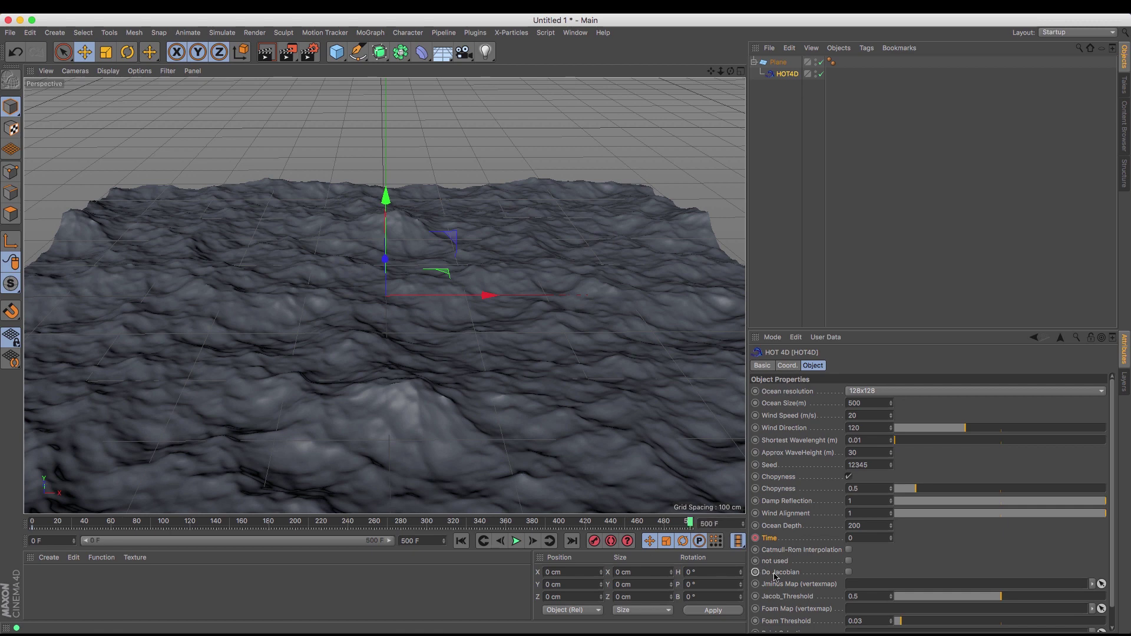
left_click(870, 538)
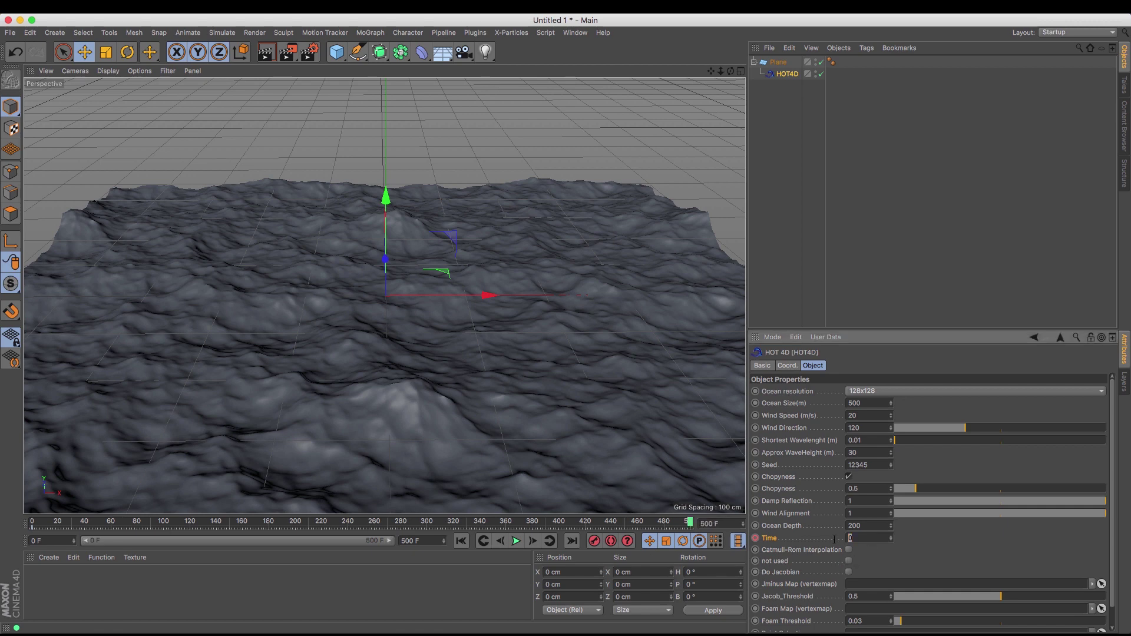
mouse_move(891, 538)
left_mouse_down()
mouse_move(891, 496)
mouse_move(876, 541)
left_mouse_up()
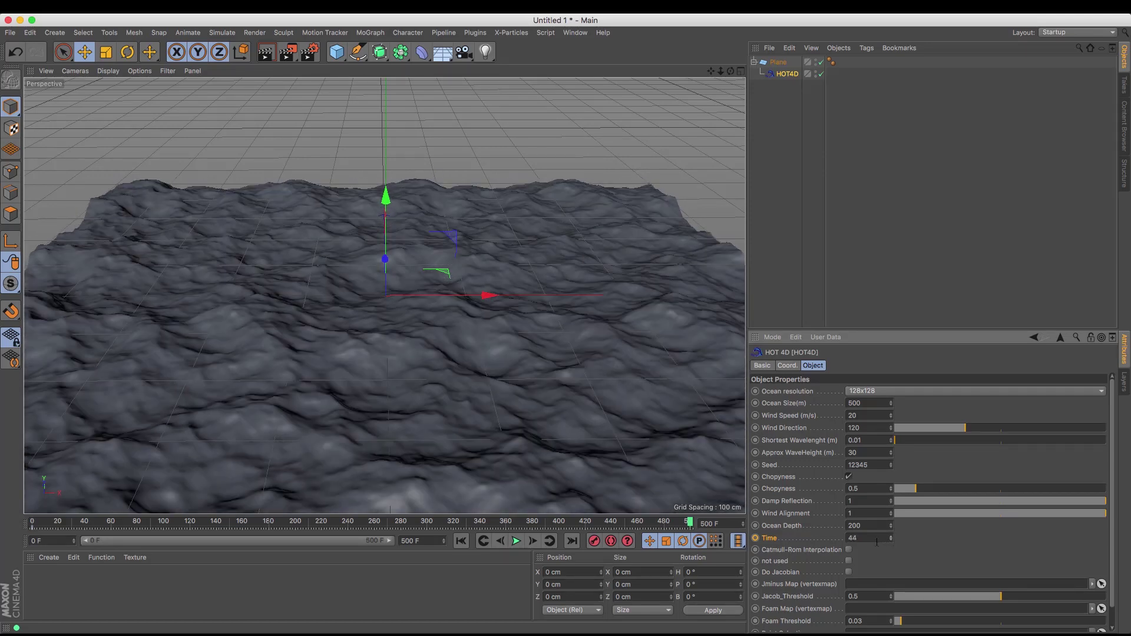
type("50")
key("Return")
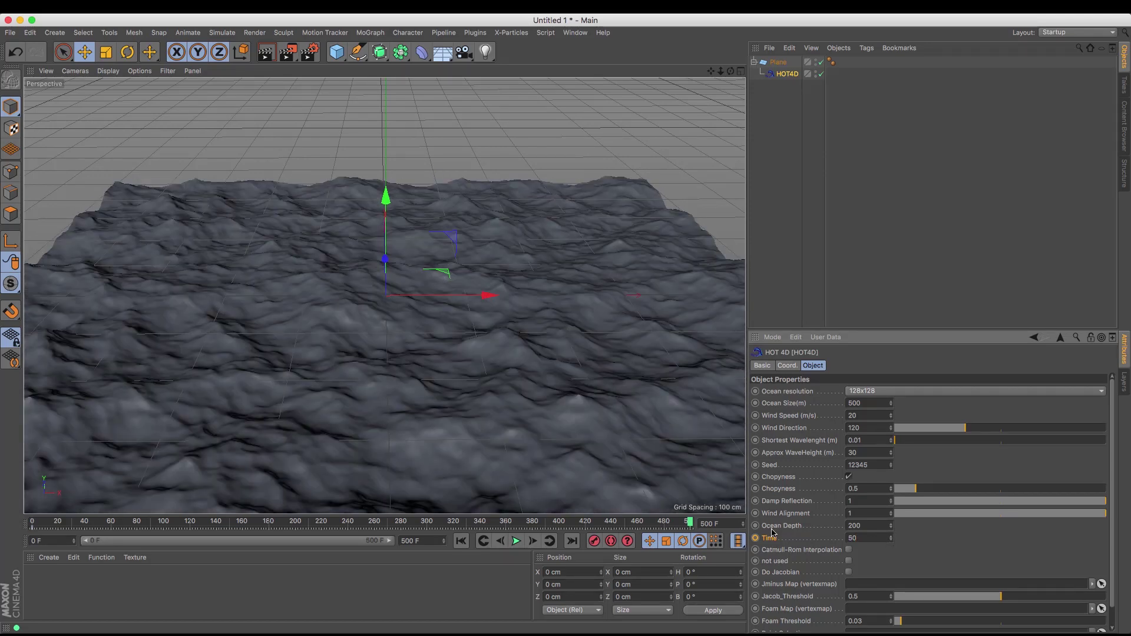
Play the ocean animation from the first frame to review the wave motion, and stop playback
left_click(461, 541)
left_click(516, 541)
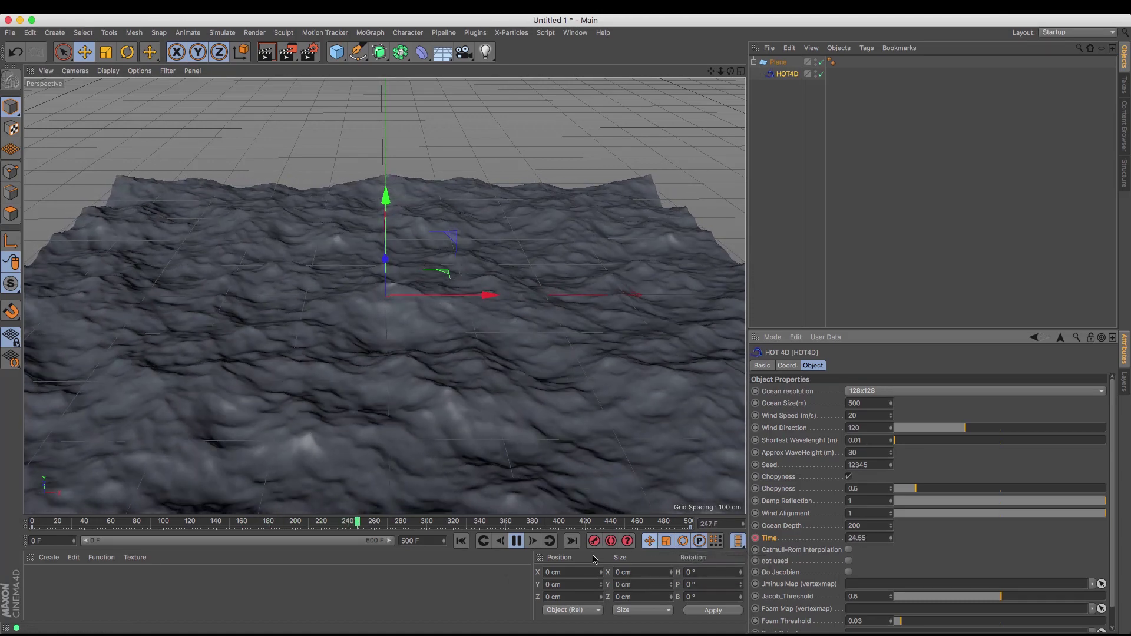
left_click(517, 546)
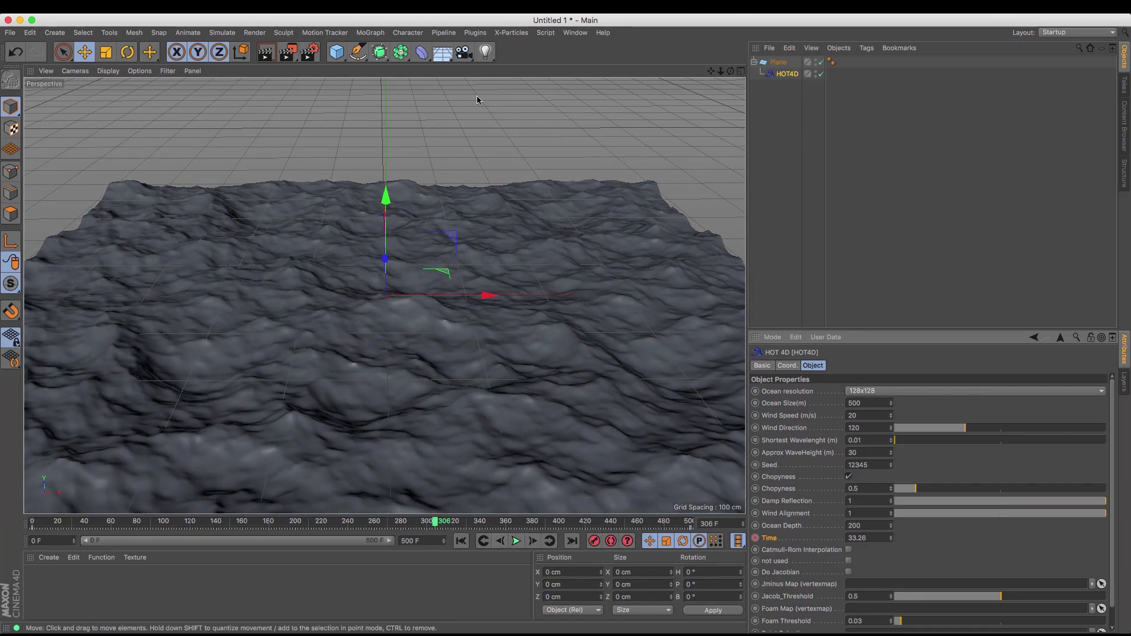
Change the HOT4D Time keyframes to linear interpolation in the Timeline dope sheet, and close the Timeline
left_click(581, 34)
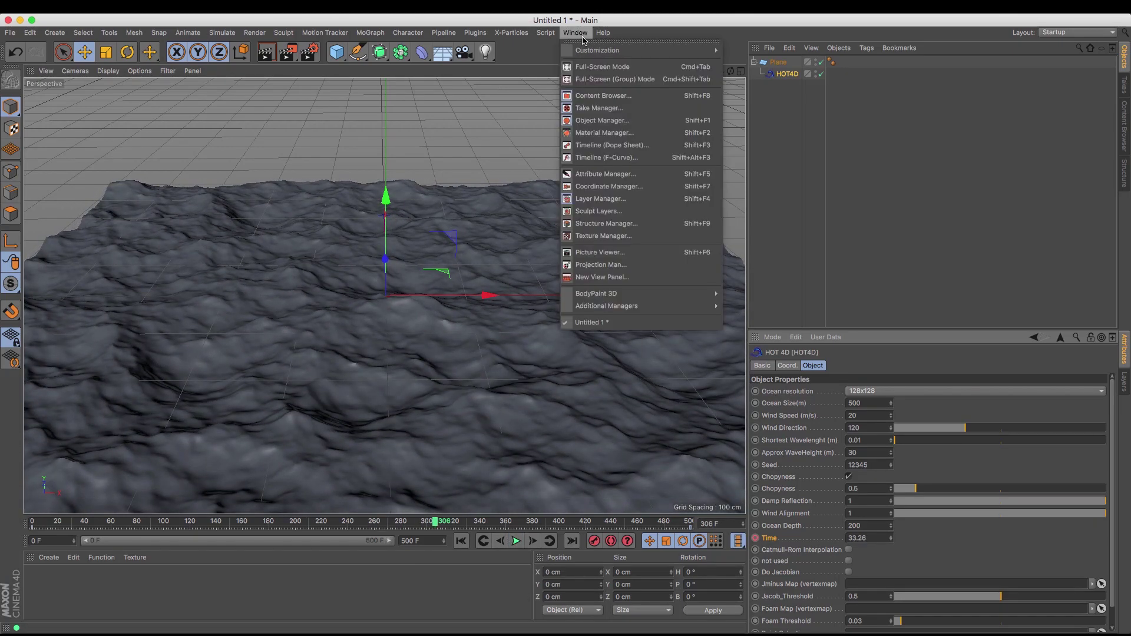
left_click(611, 145)
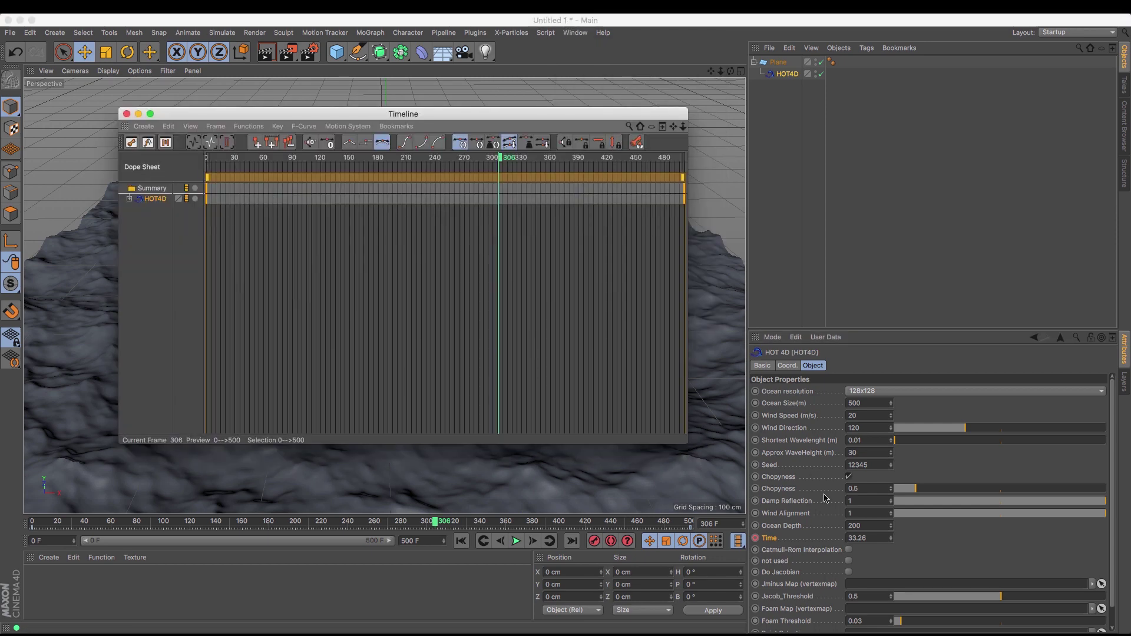
left_click(352, 145)
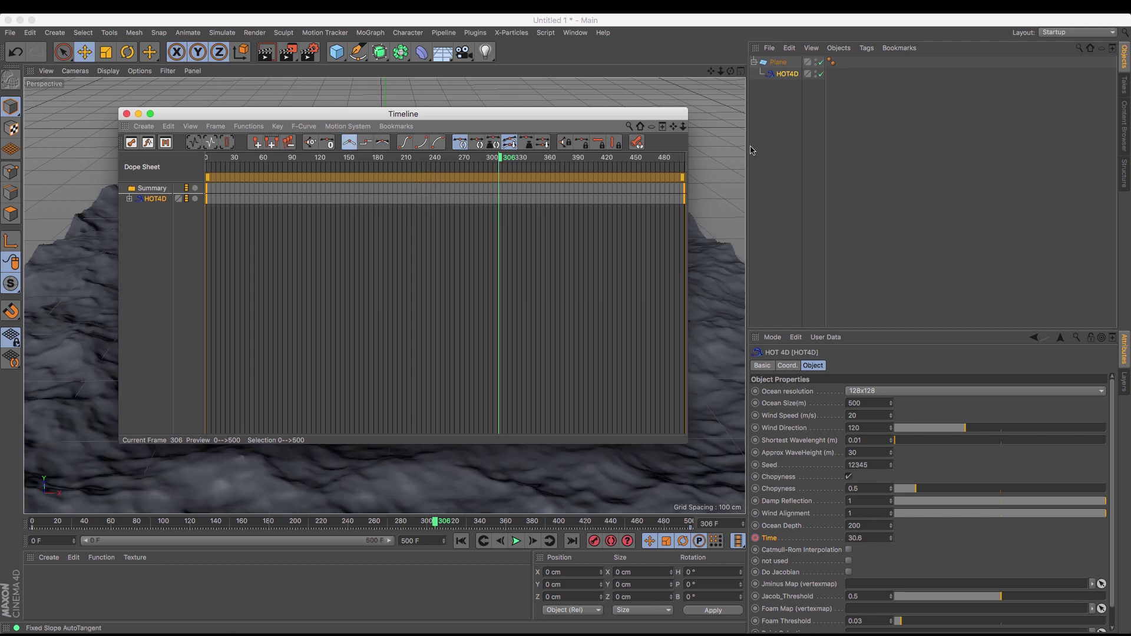
left_click(126, 114)
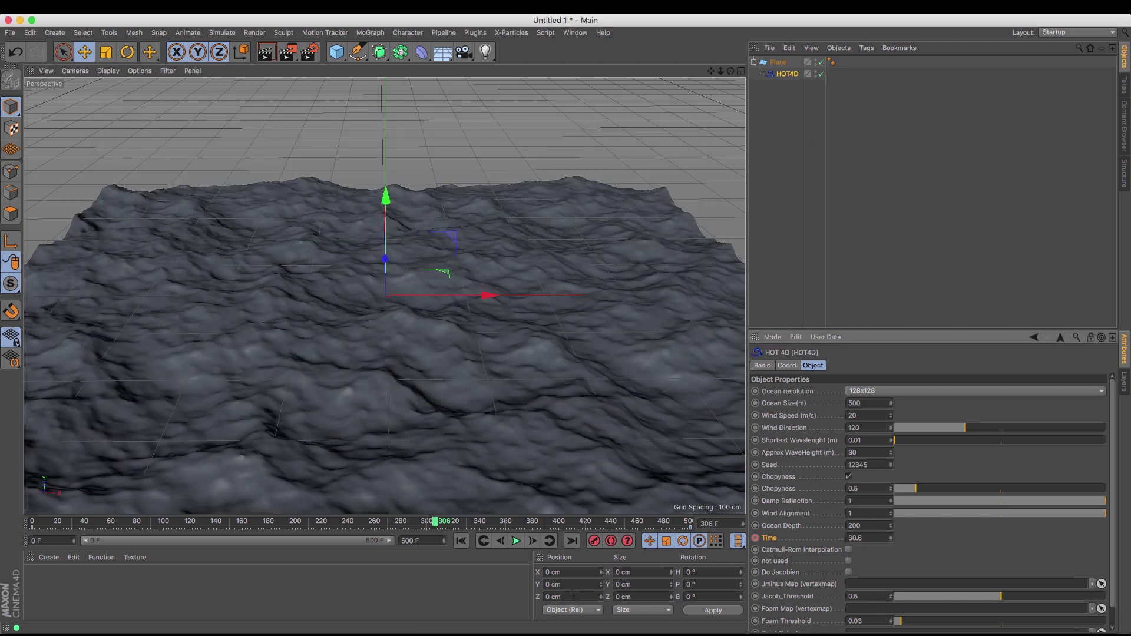
Replay the animation from the first frame with nothing selected to check the linear wave motion
left_click(460, 542)
left_click(517, 542)
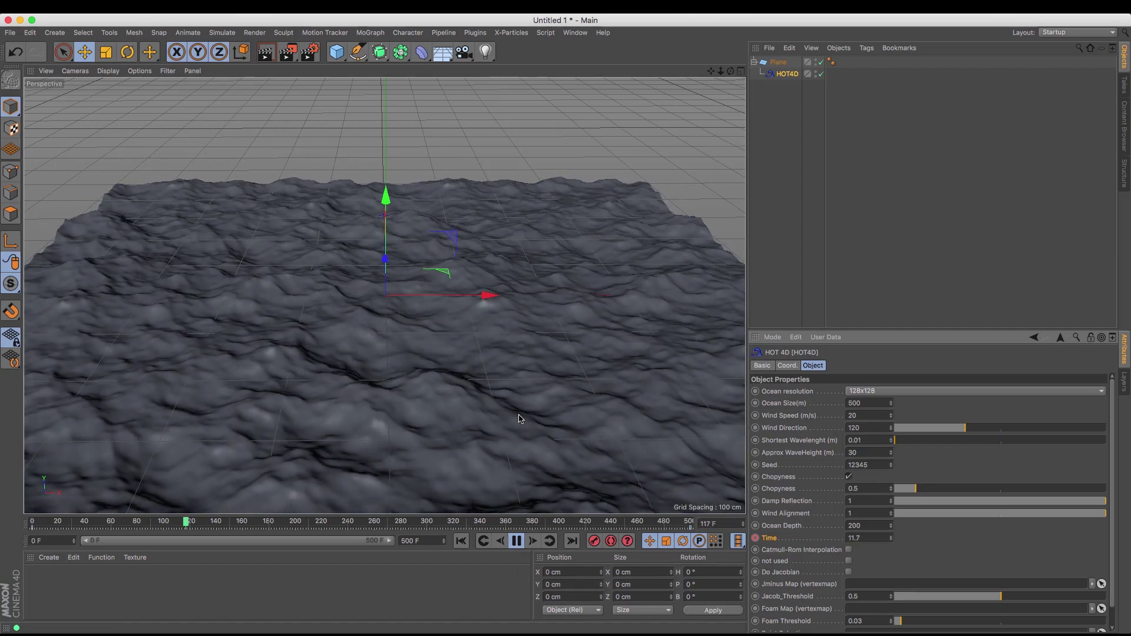
left_click(773, 192)
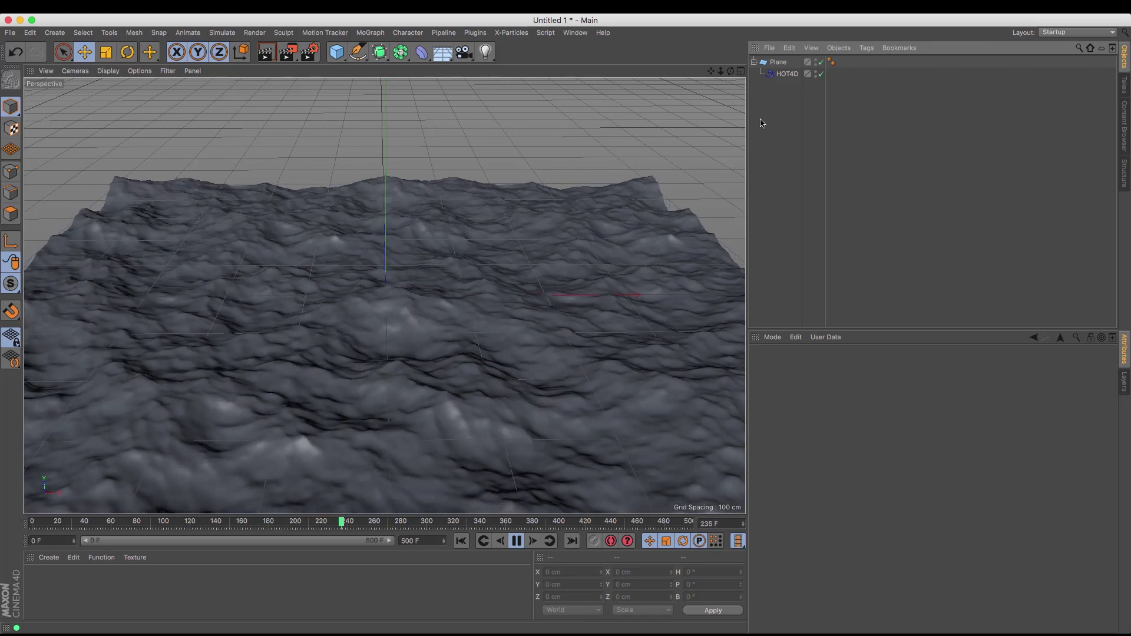
Set the HOT4D deformer's ocean resolution to 256x256
left_click(785, 73)
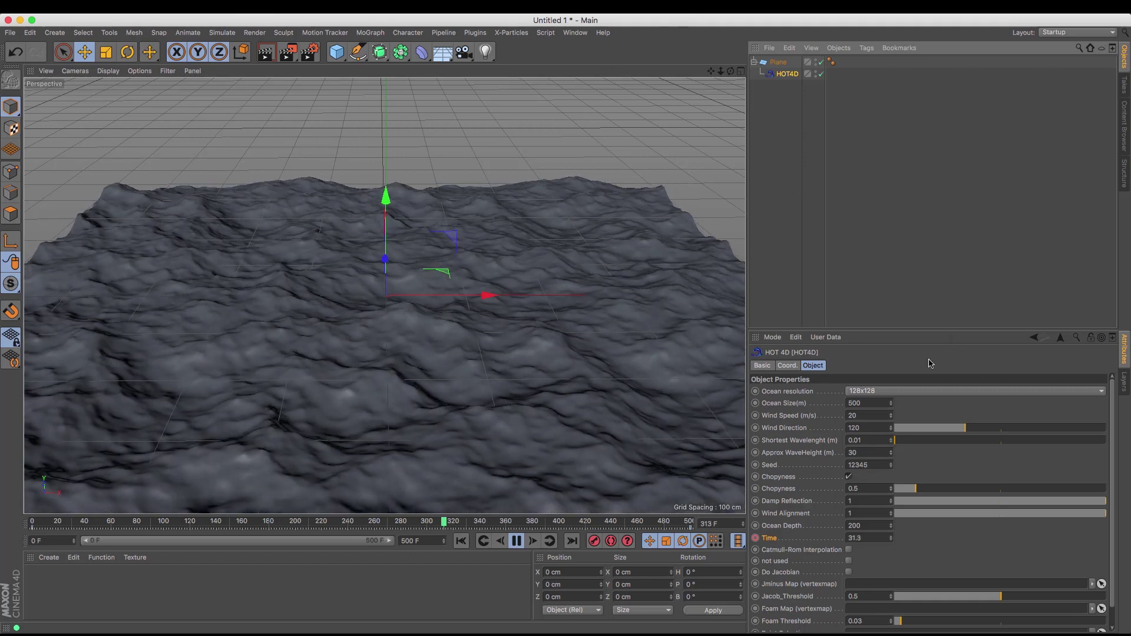
left_click(936, 392)
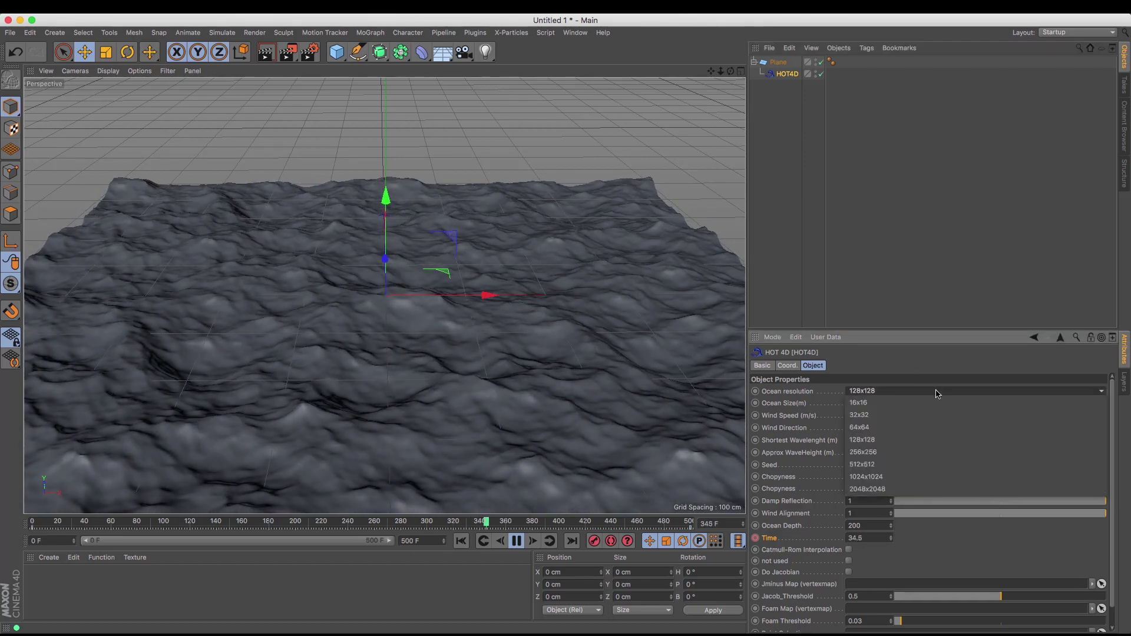
left_click(918, 452)
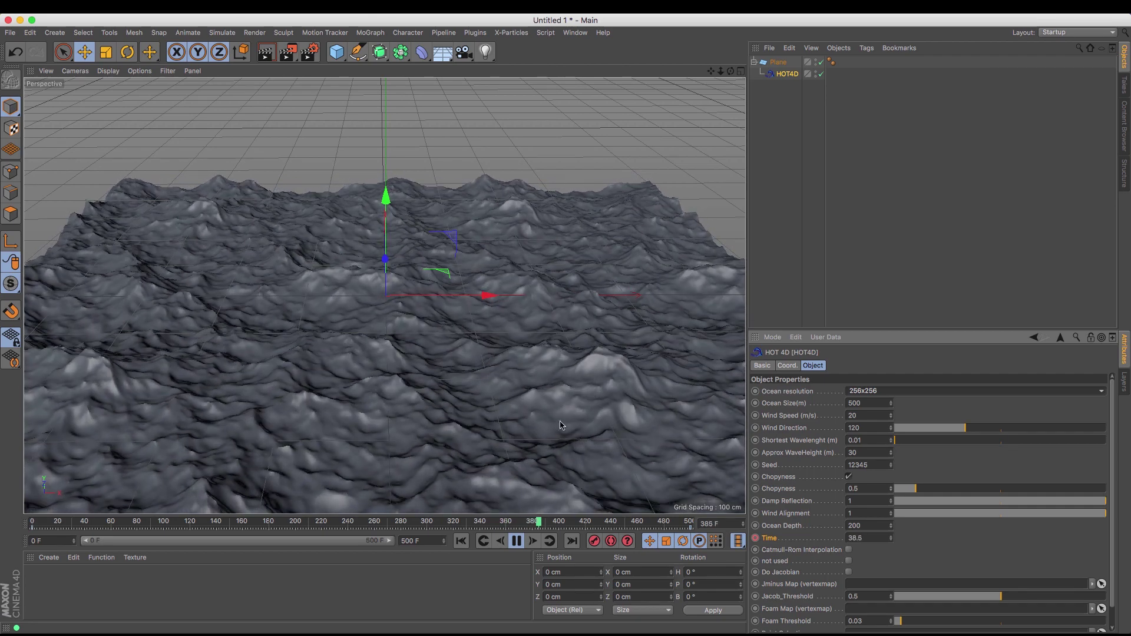
Try an ocean resolution of 16x16 on the HOT4D deformer and return it to 256x256
left_click(944, 391)
left_click(928, 404)
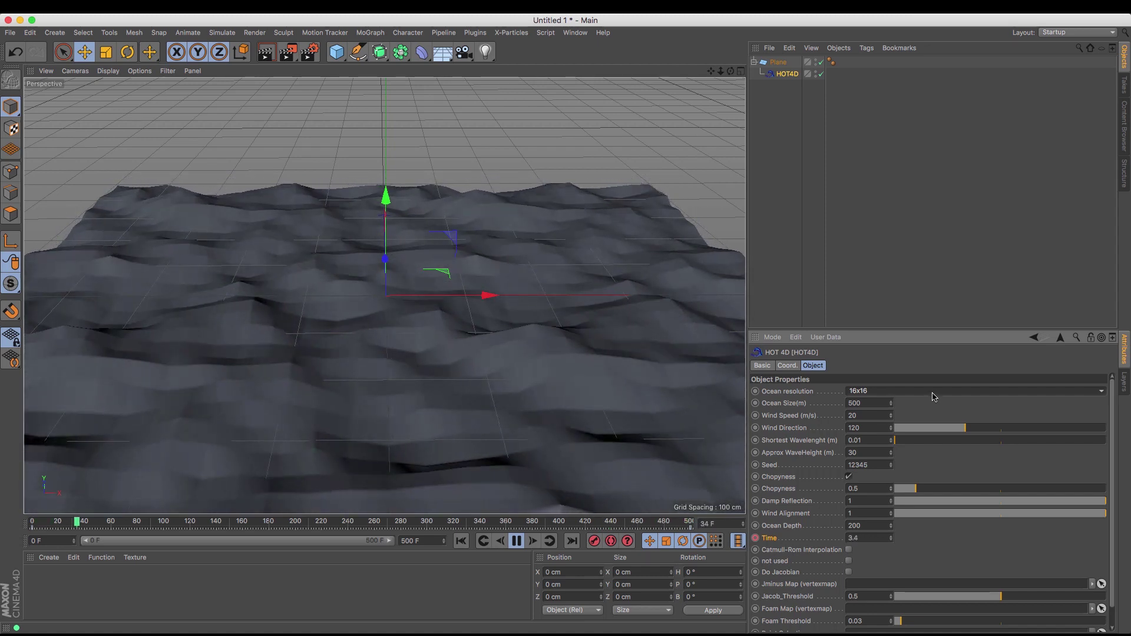
left_click(931, 391)
left_click(920, 450)
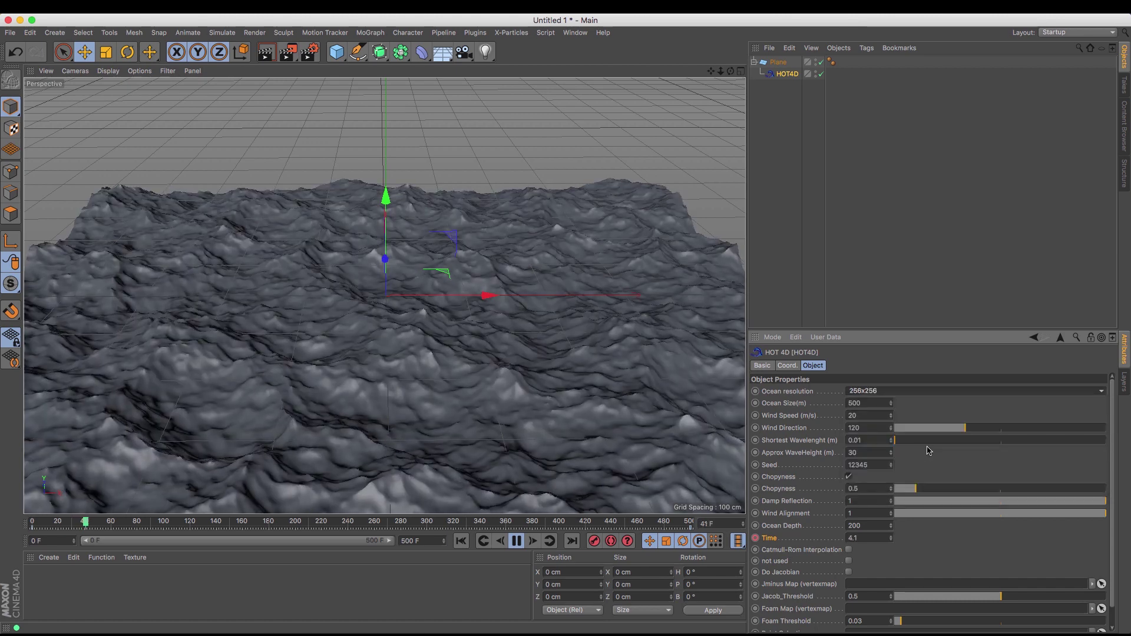
Try an ocean resolution of 2048x2048 on the HOT4D deformer and switch back to 256x256
left_click(924, 391)
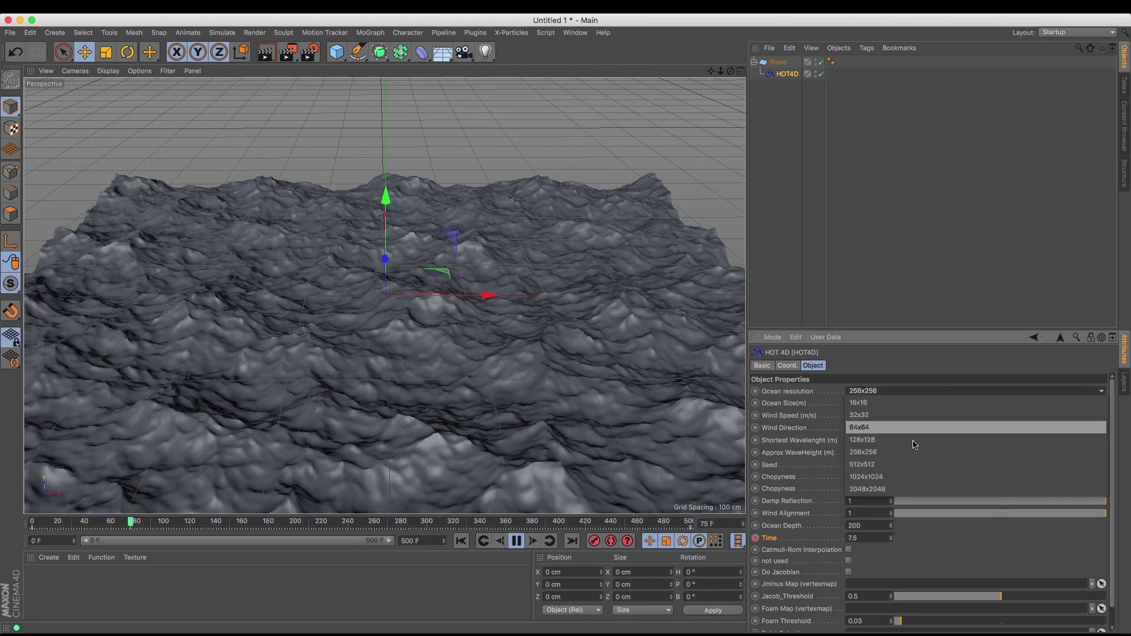
left_click(925, 486)
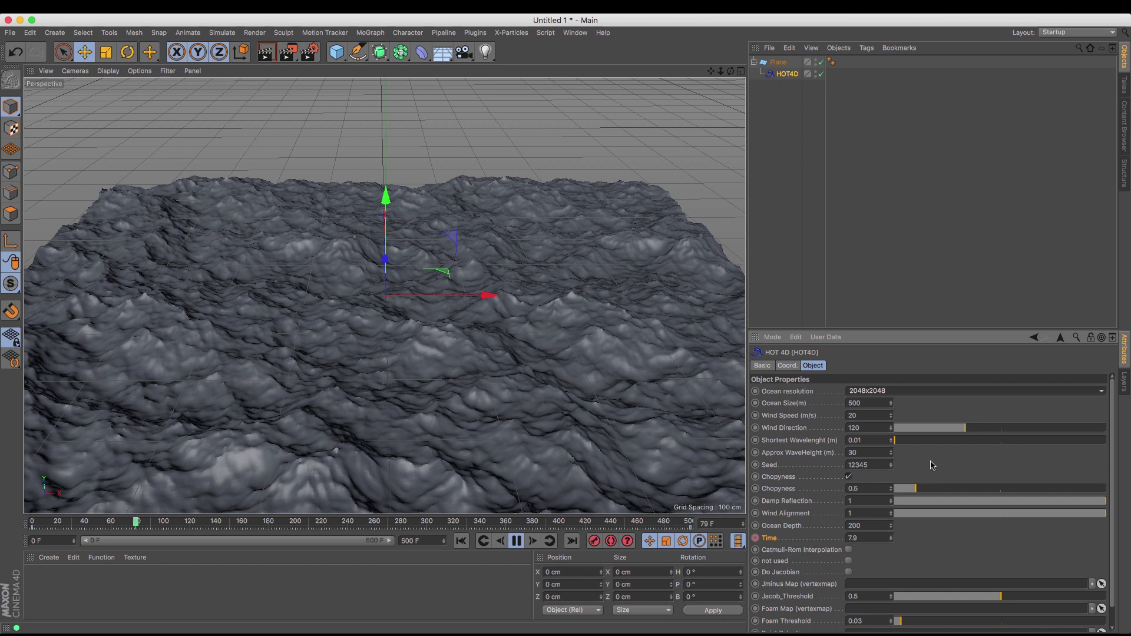
left_click(925, 391)
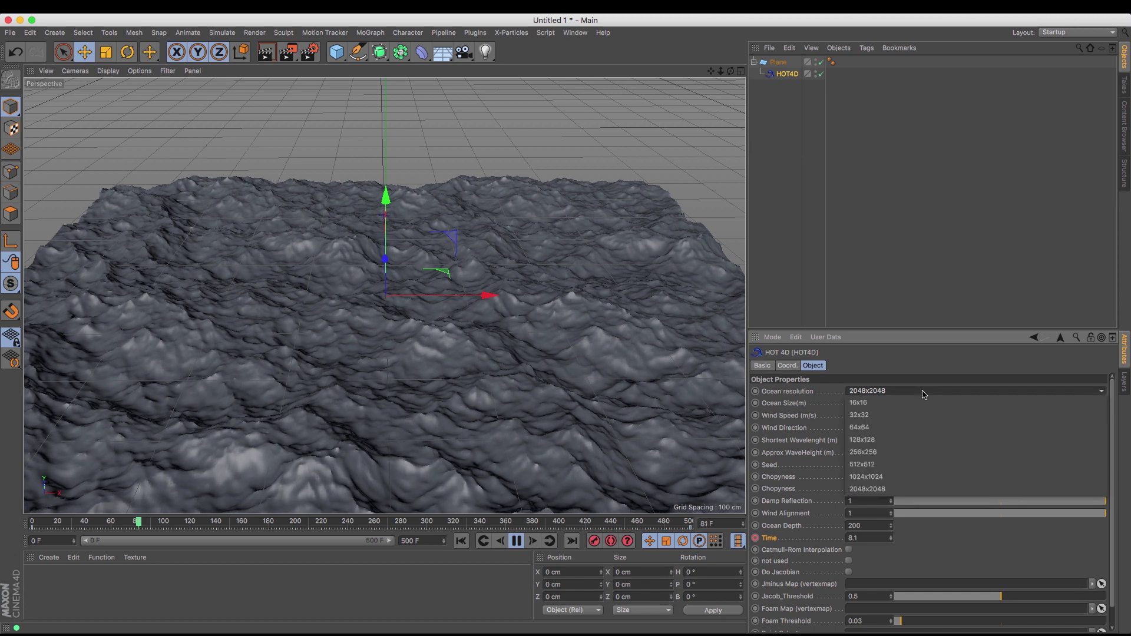
left_click(906, 452)
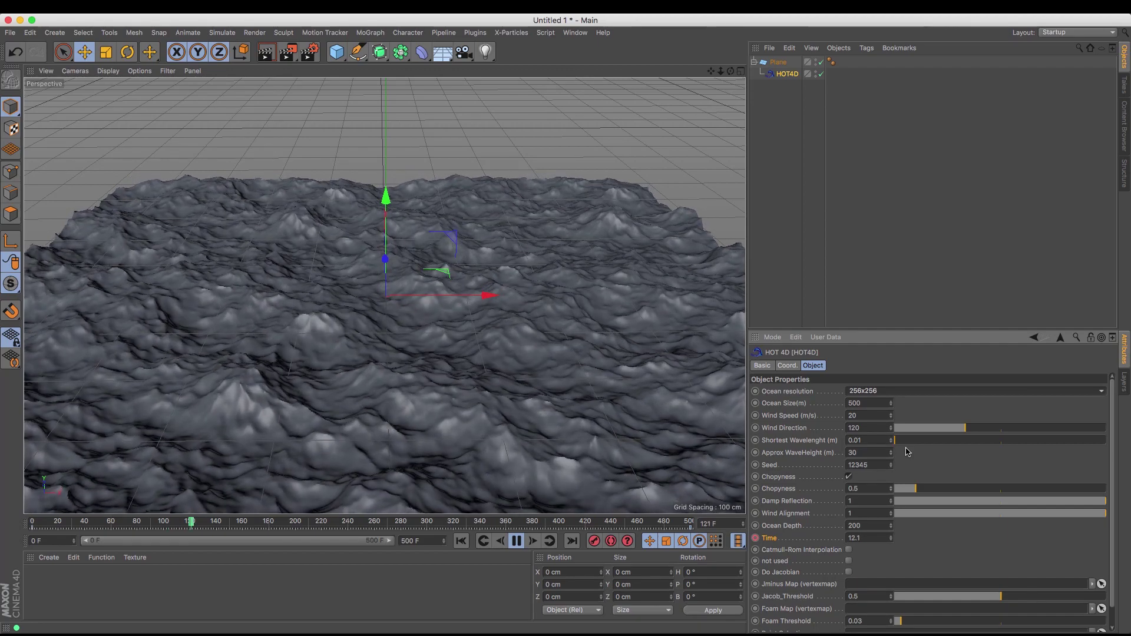
Set the HOT4D deformer's Ocean Size to about 798 m, trying a smaller size of about 203 m on the way
left_click(891, 402)
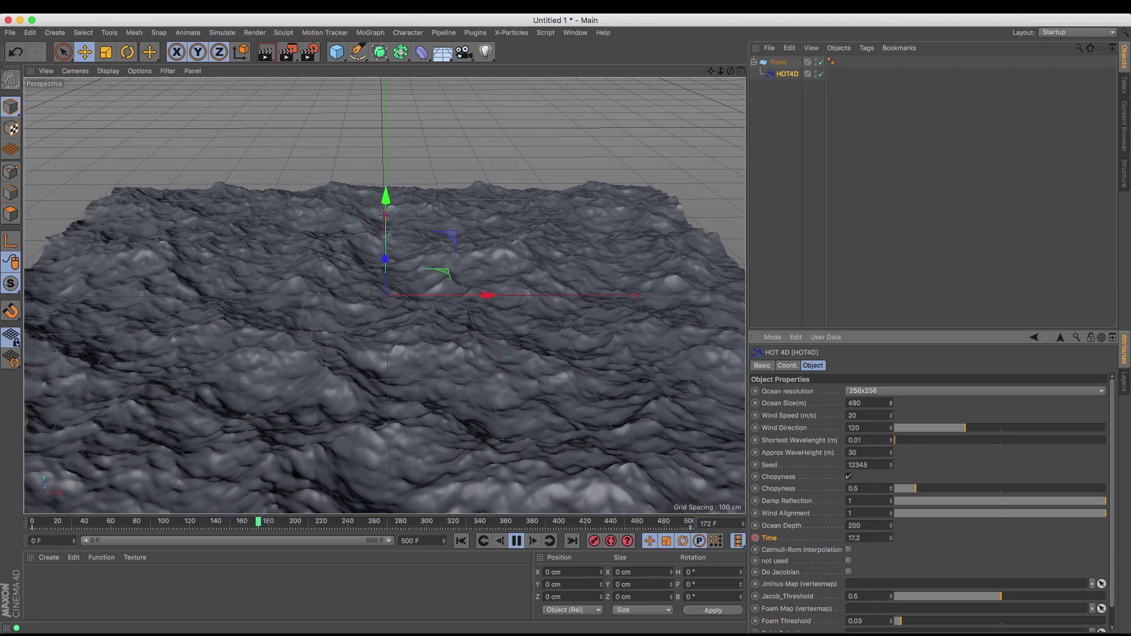
left_click_drag(891, 404, 891, 447)
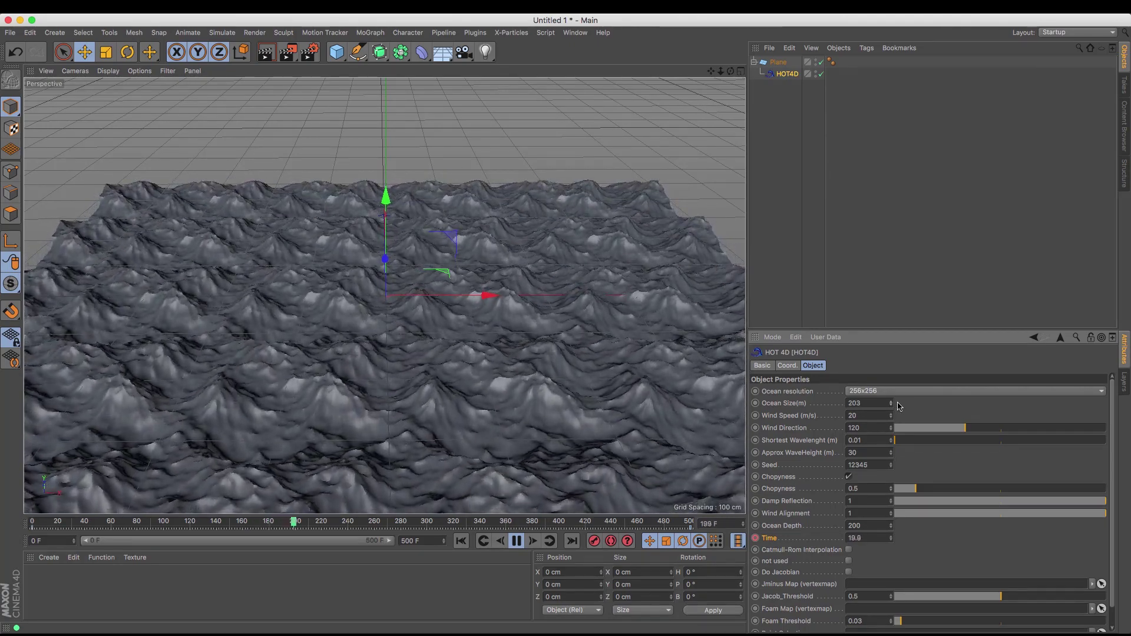
mouse_move(891, 405)
left_mouse_down()
mouse_move(890, 394)
mouse_move(891, 405)
left_mouse_up()
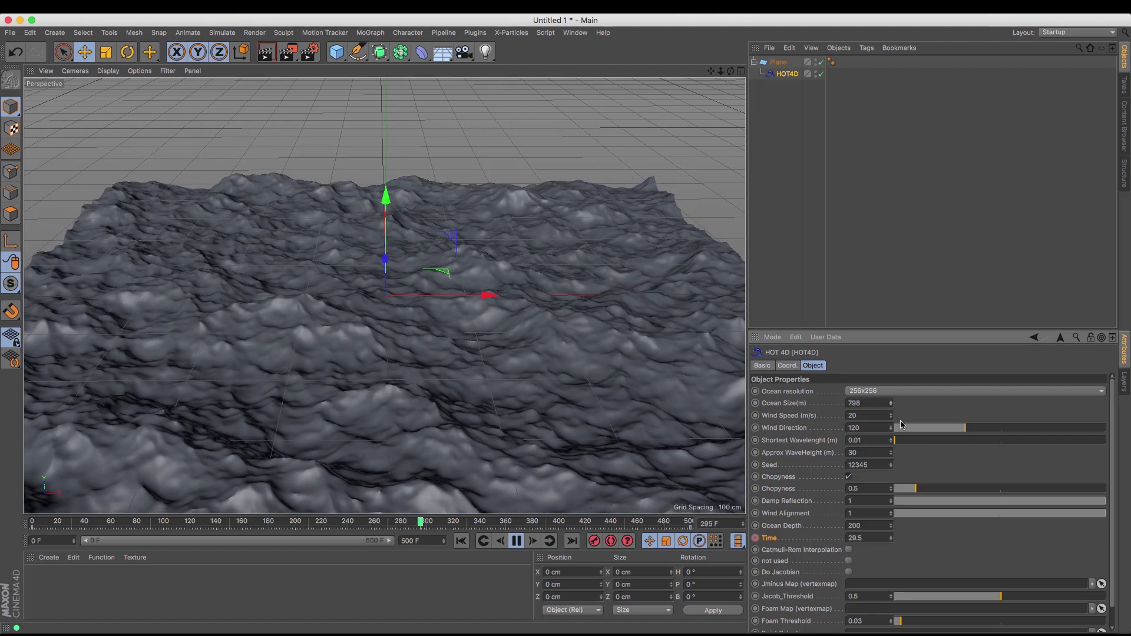
Try HOT4D wind speeds of about 9 and 117 m/s, ending at 27 m/s
left_click_drag(891, 419, 891, 425)
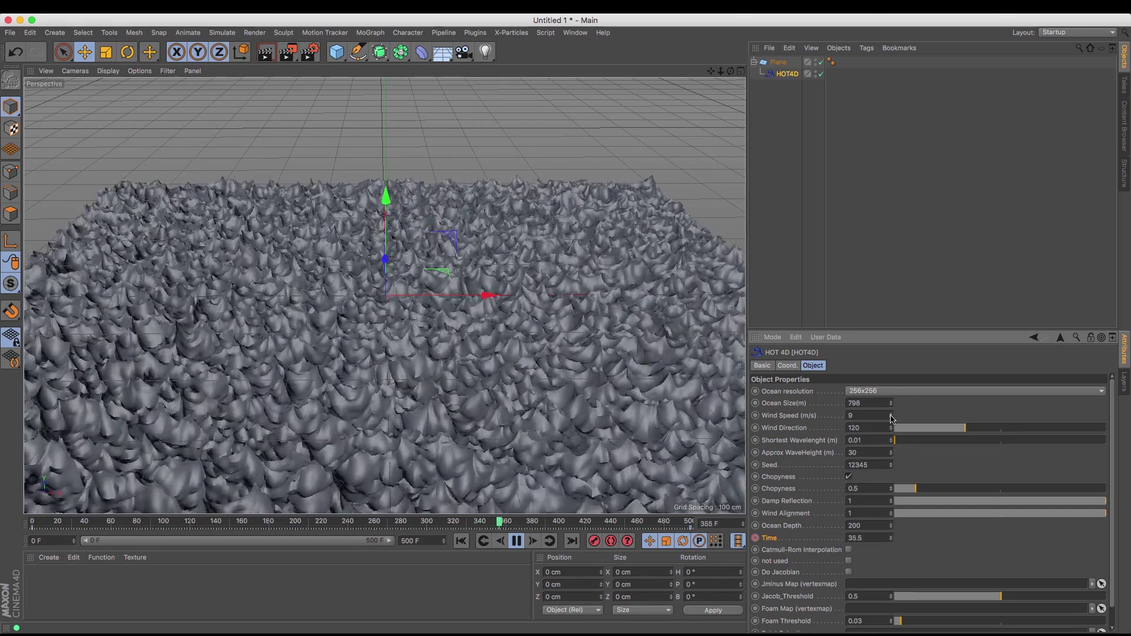
left_click_drag(891, 419, 891, 408)
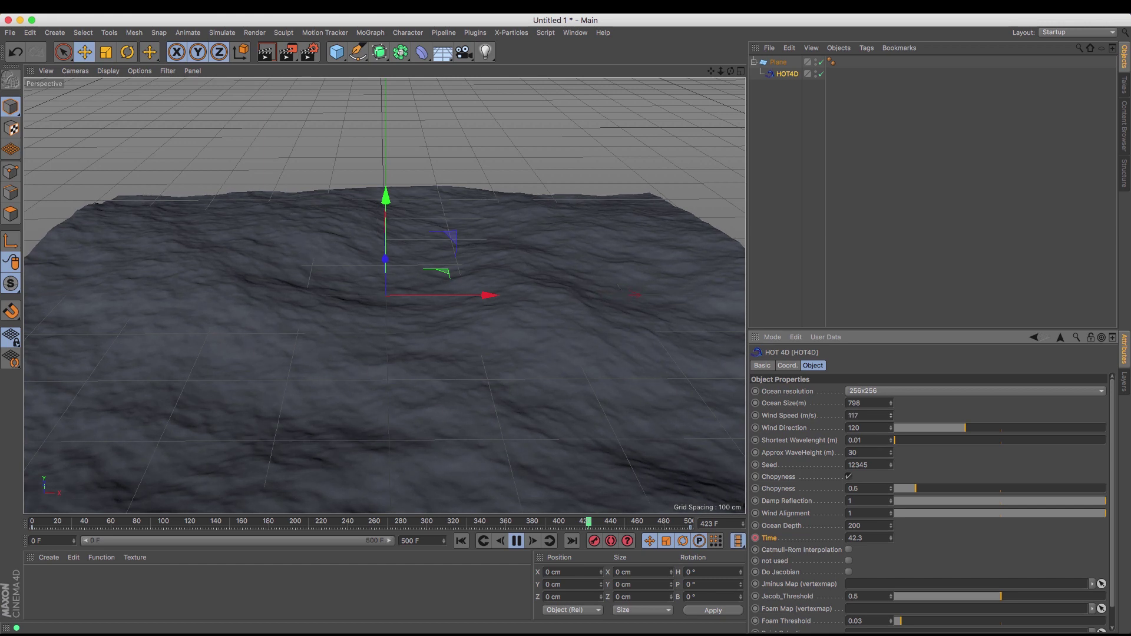
left_click_drag(891, 415, 891, 418)
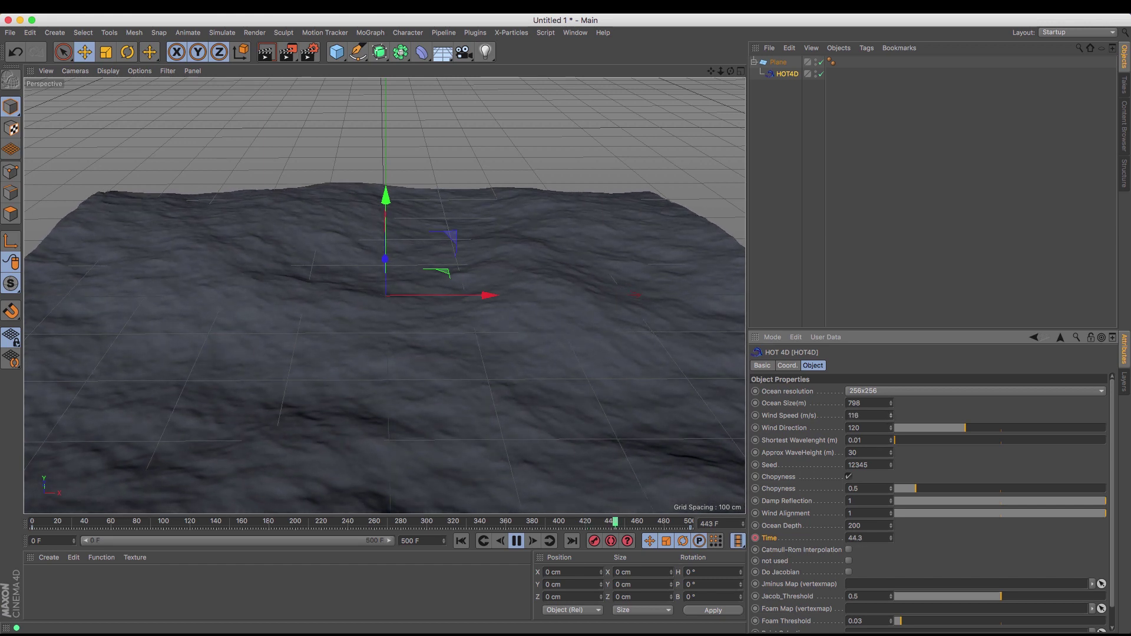
left_click_drag(891, 416, 890, 451)
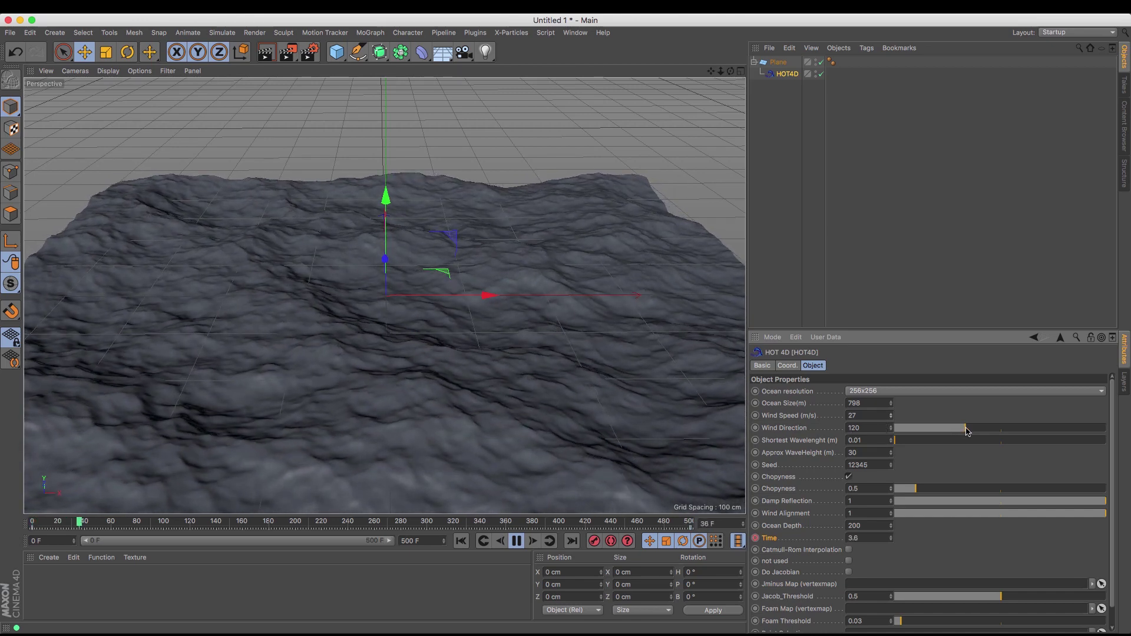
Try wind directions of about 270 and 274, and undo the wind direction and wind speed changes
left_click_drag(966, 431, 1055, 435)
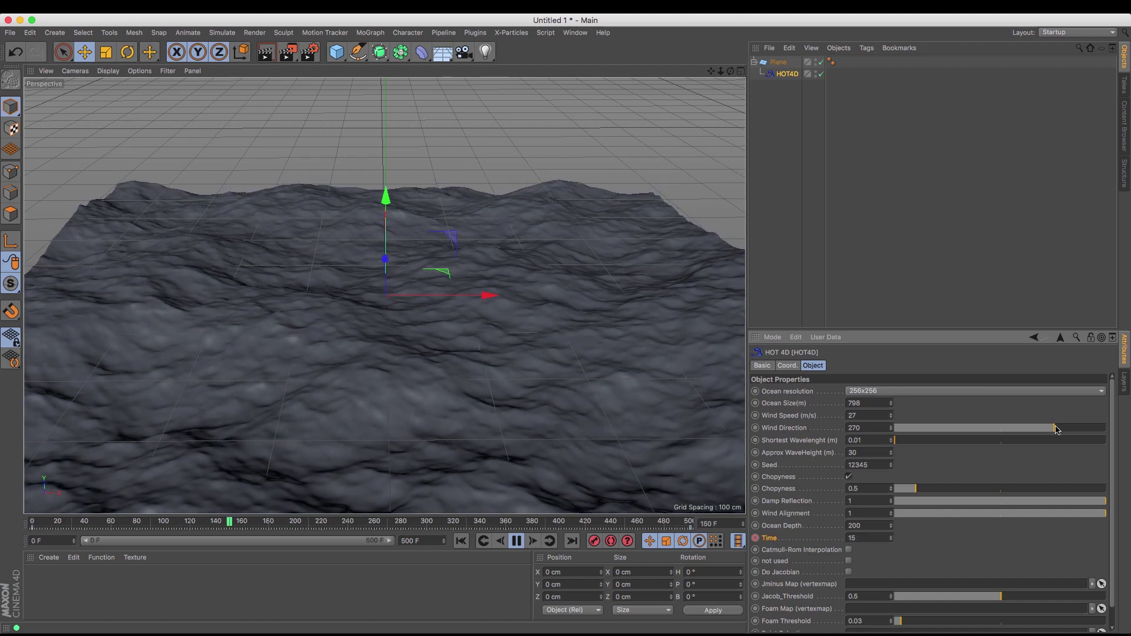
mouse_move(1055, 432)
left_mouse_down()
mouse_move(1021, 432)
mouse_move(1055, 434)
left_mouse_up()
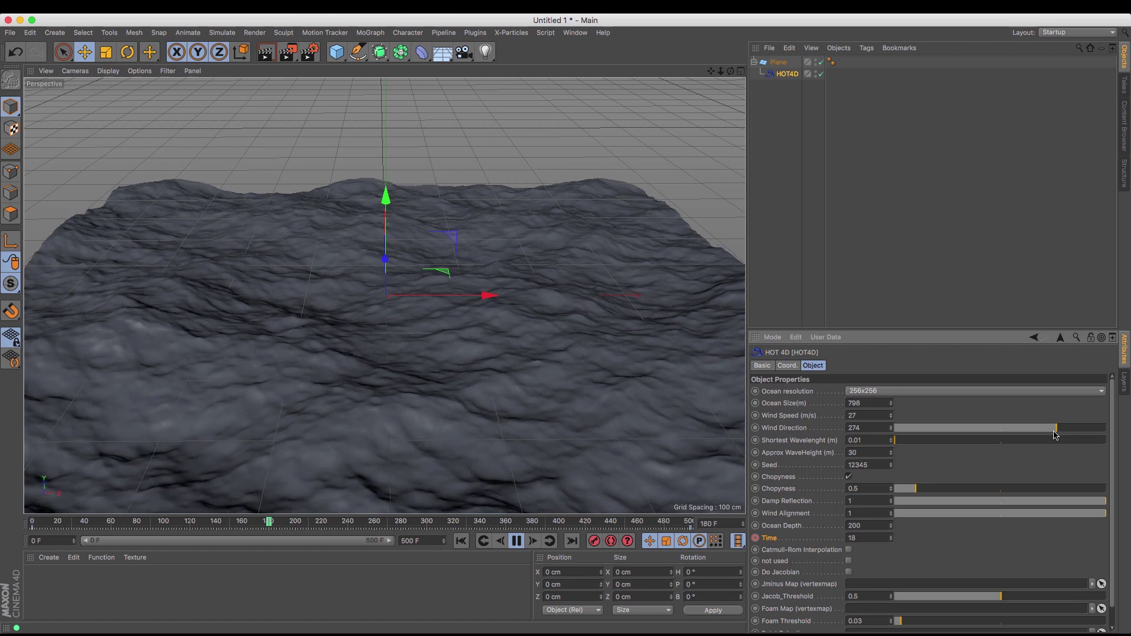
key("ctrl+z")
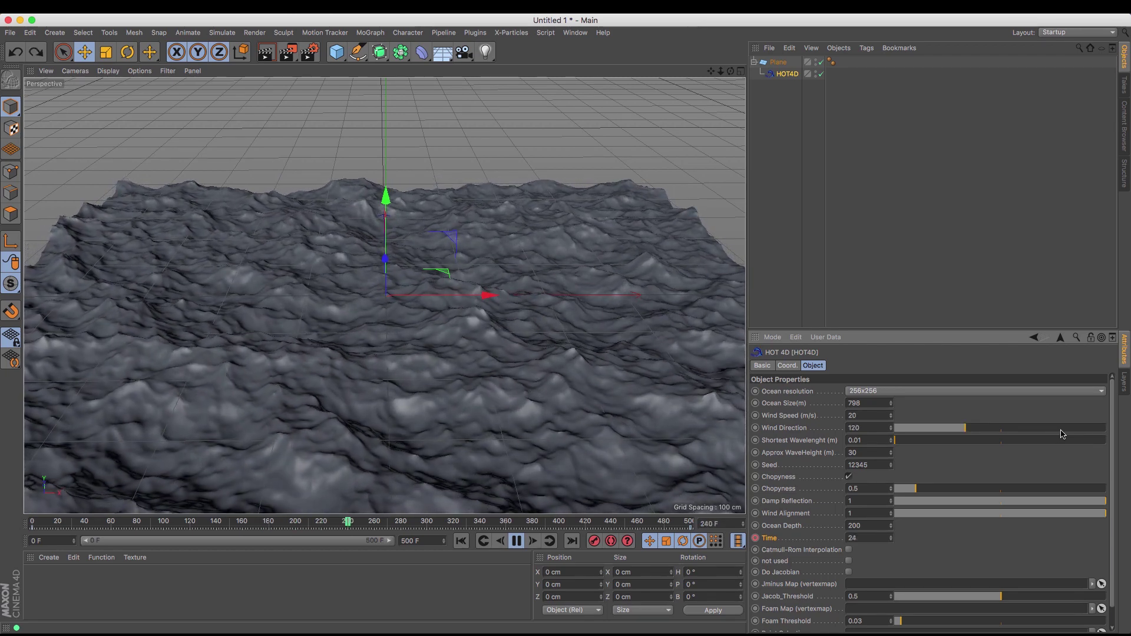
Set the HOT4D deformer's Wind Direction to 270 and its Wind Speed to 30 m/s
left_click(1060, 434)
double_click(881, 430)
type("270")
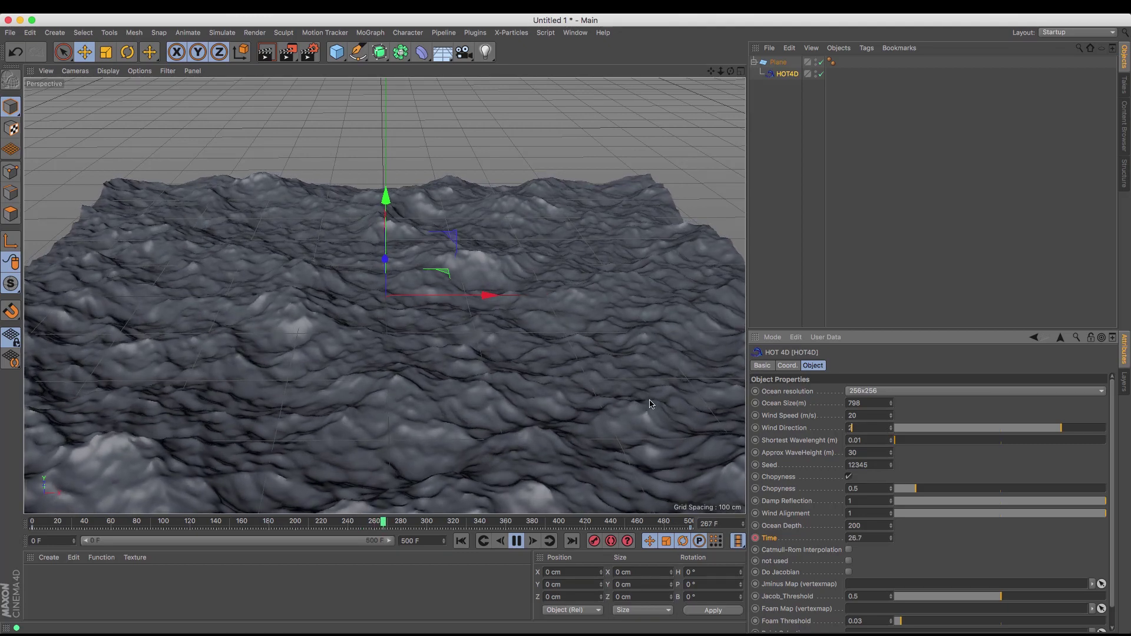
key("Return")
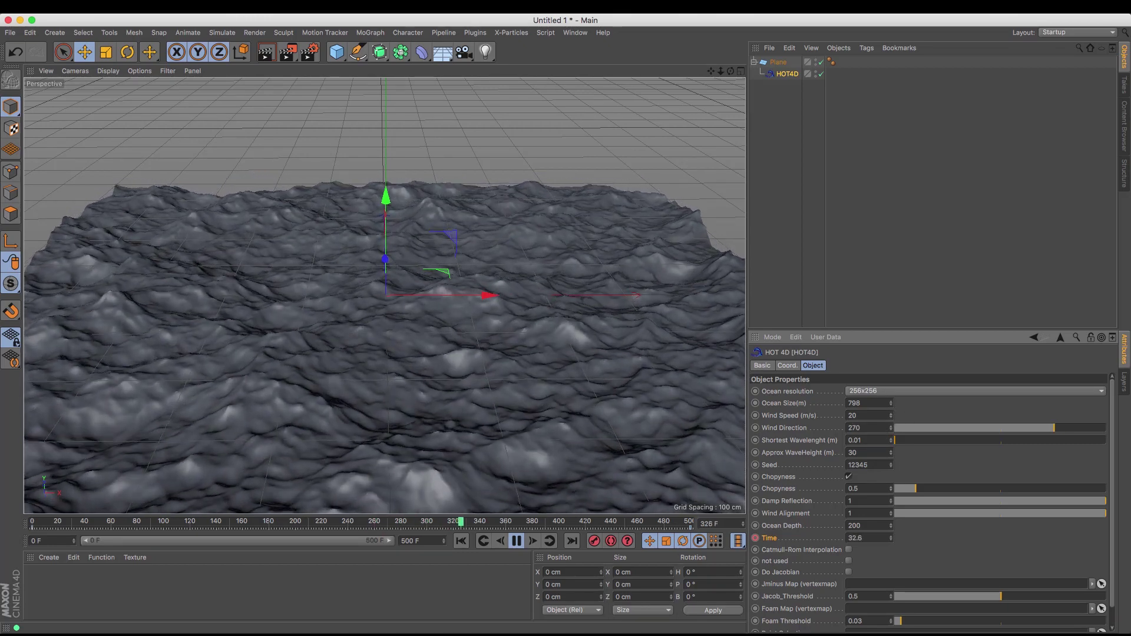
left_click_drag(890, 415, 901, 423)
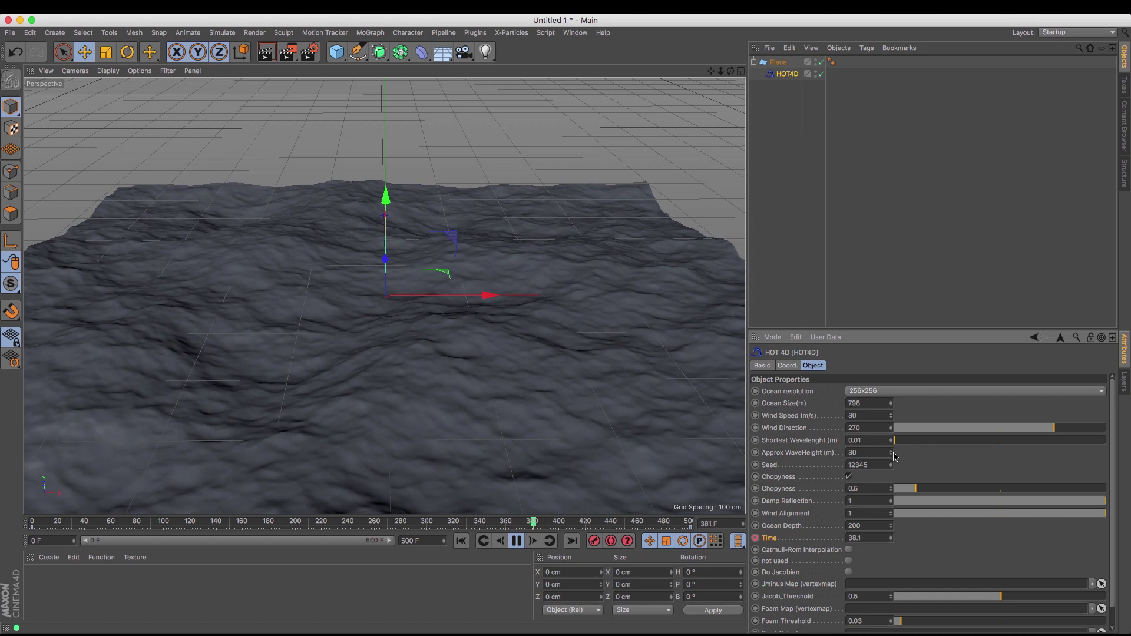
Set the deformer's approximate wave height to 35 m and its shortest wavelength to 0.3 m
left_click_drag(892, 454, 893, 457)
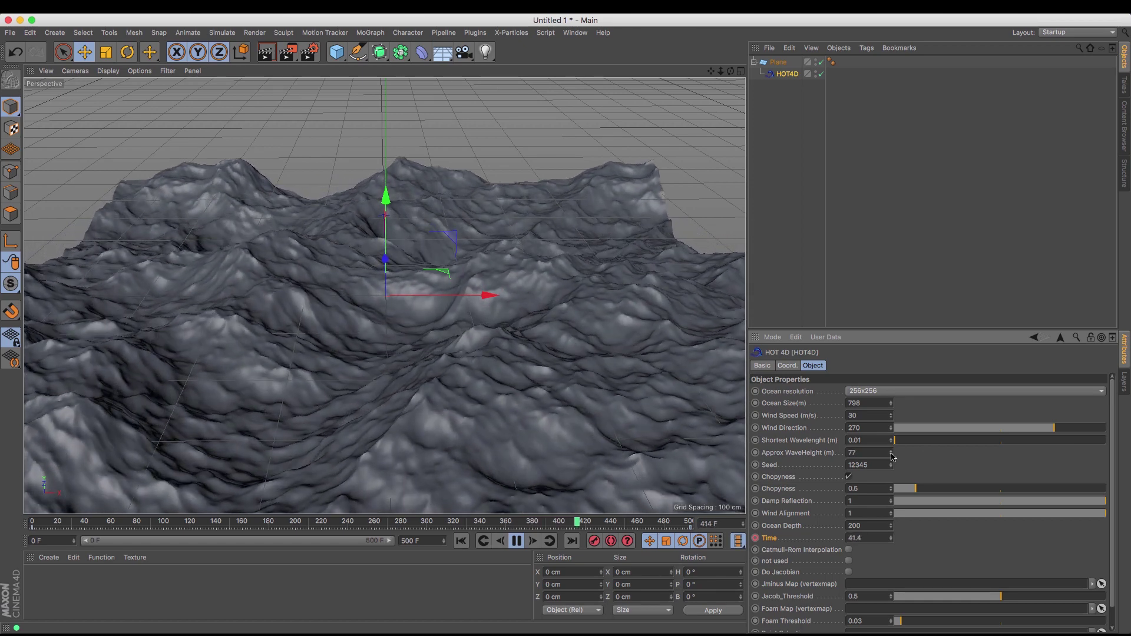
left_click_drag(892, 457, 893, 458)
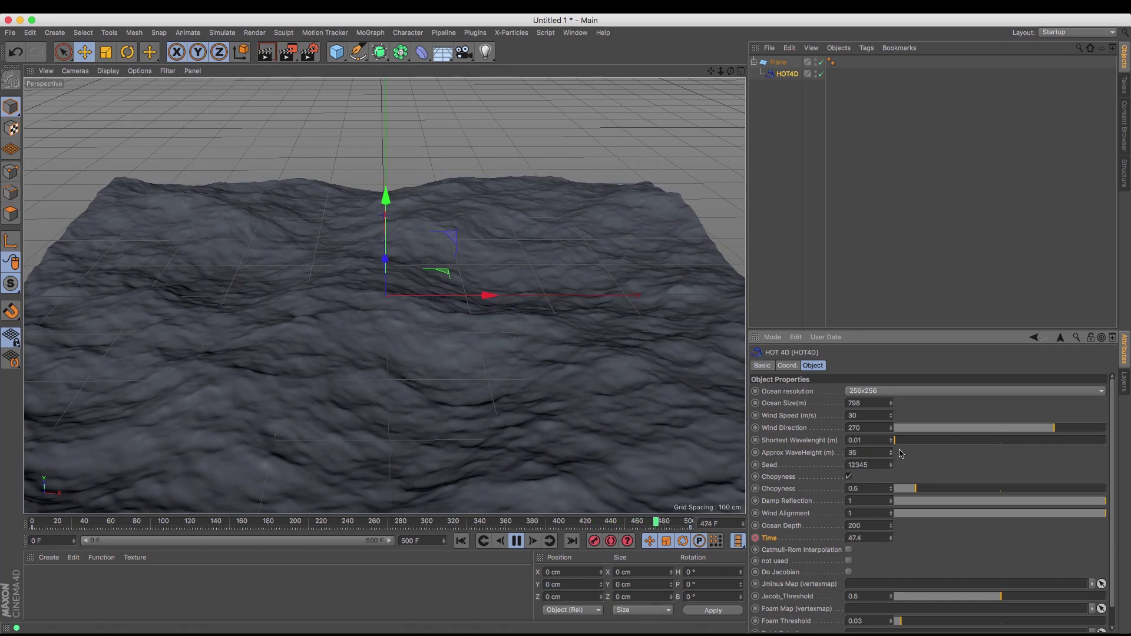
left_click_drag(898, 443, 968, 443)
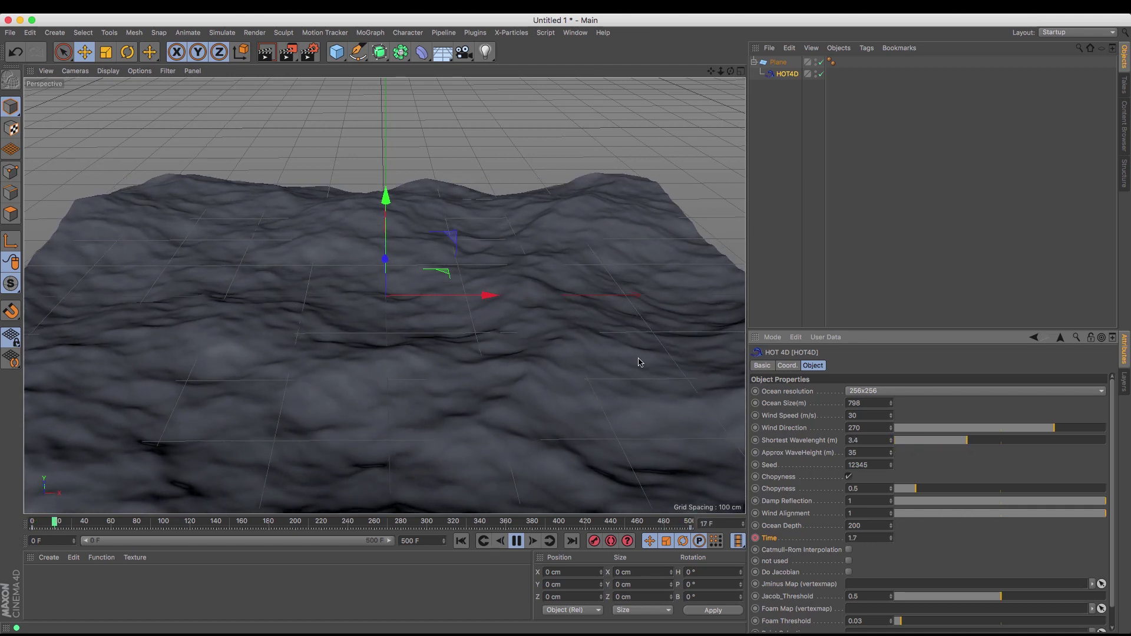
left_click_drag(966, 441, 900, 451)
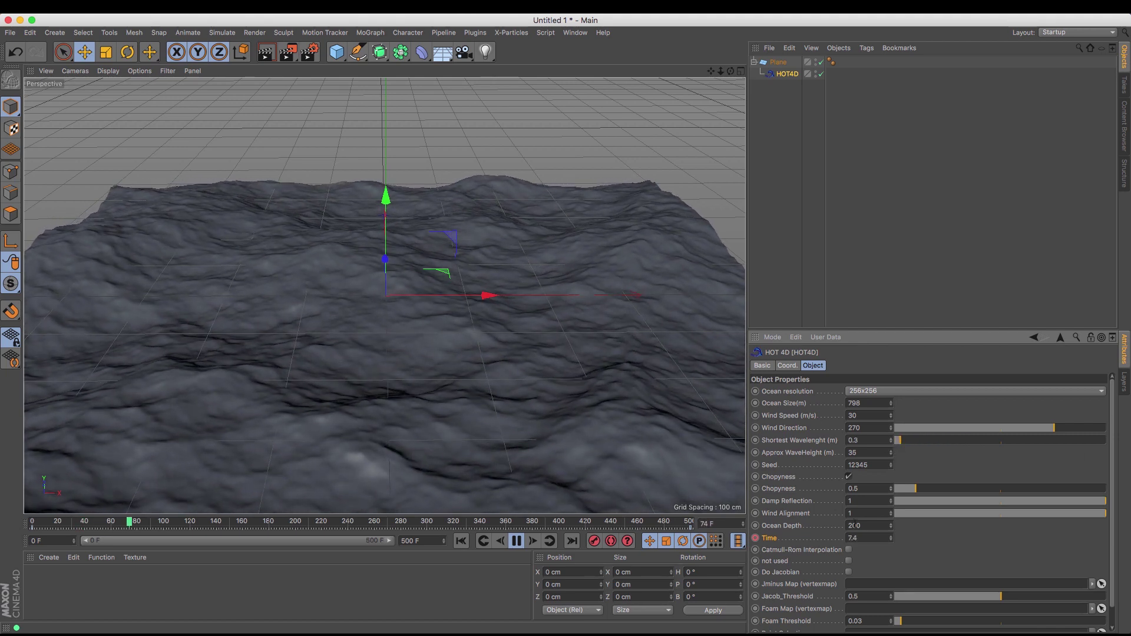
Keep Chopyness enabled and set its amount to 1.4 after testing the maximum of 5
left_click(848, 476)
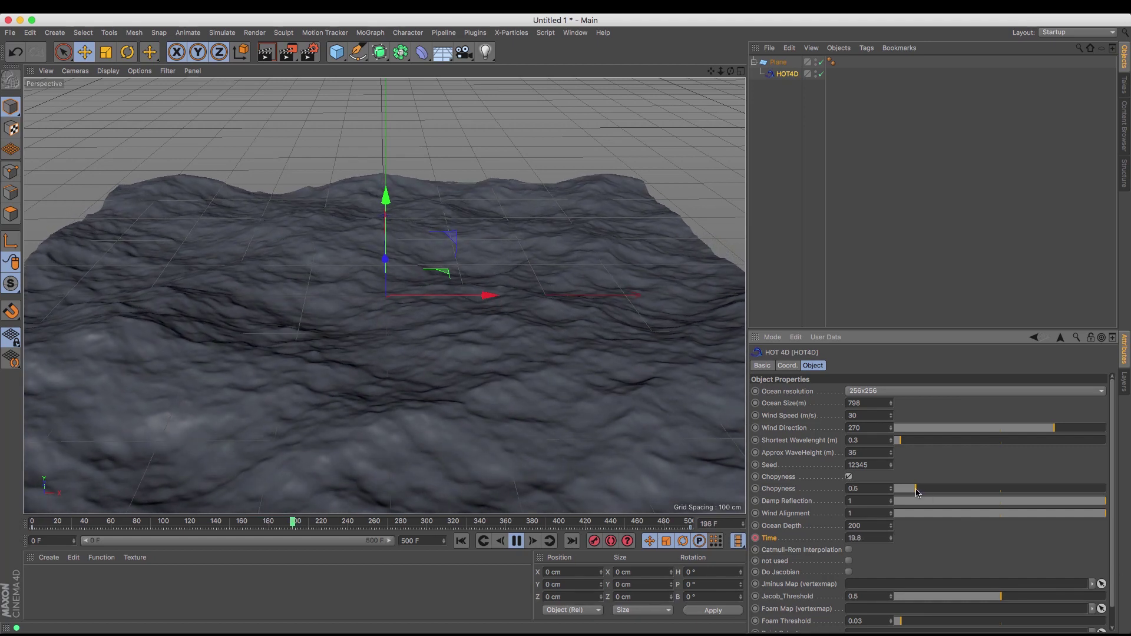
left_click_drag(915, 492, 952, 498)
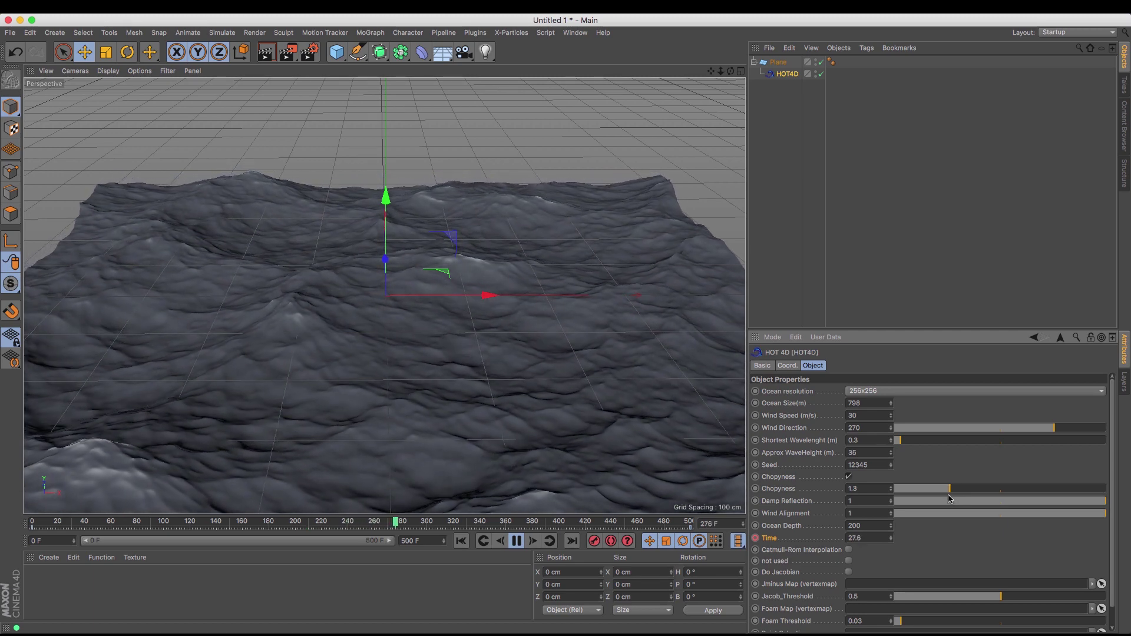
left_click_drag(950, 489, 1128, 500)
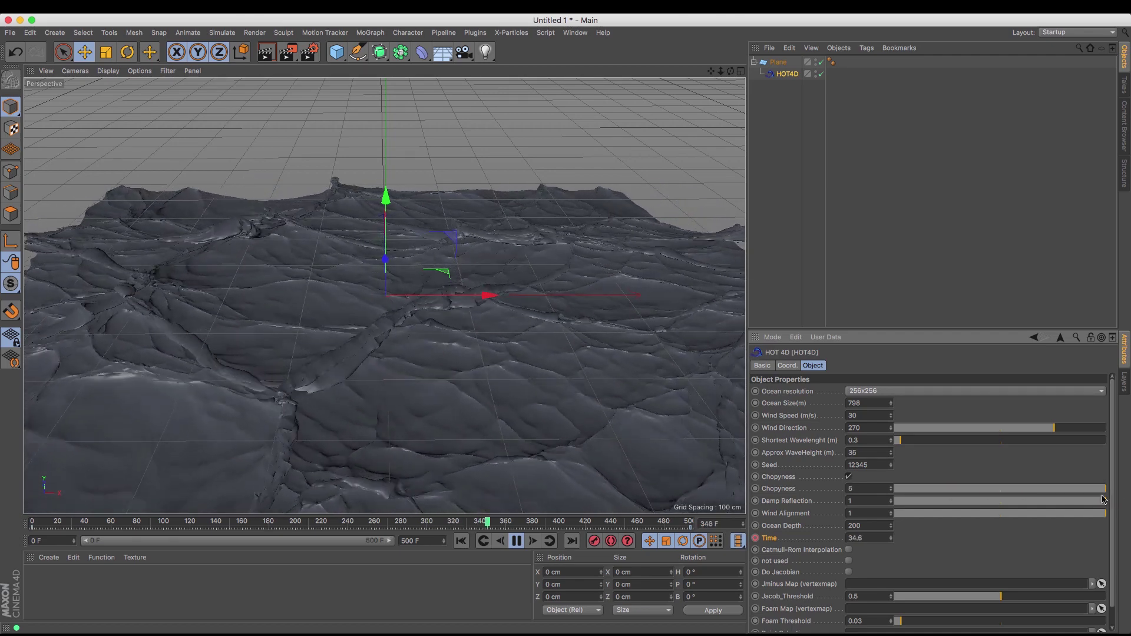
left_click_drag(1096, 492, 956, 494)
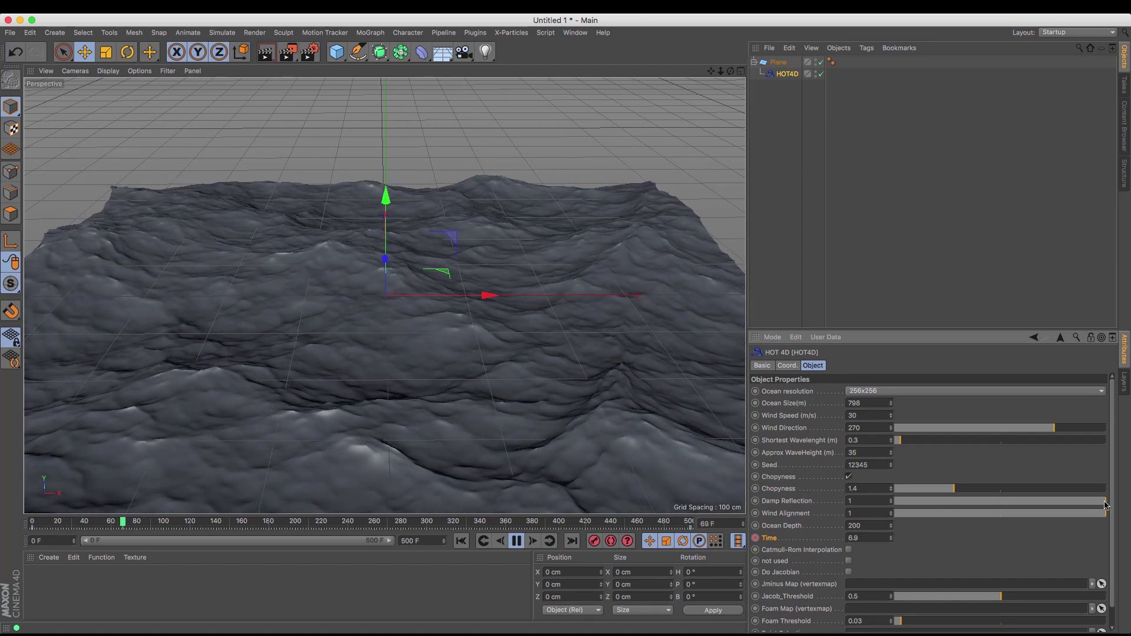
Set both Wind Alignment and Damp Reflection to 0.9, testing Damp Reflection at 0 first
left_click_drag(1105, 505, 850, 504)
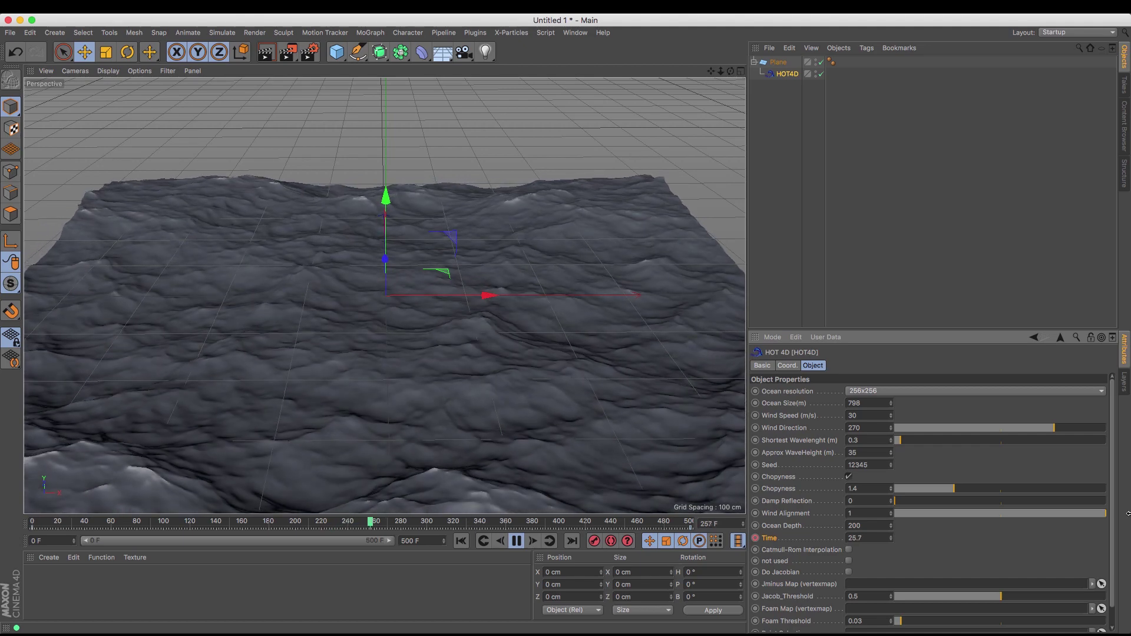
mouse_move(1107, 513)
left_mouse_down()
mouse_move(834, 519)
mouse_move(1085, 515)
left_mouse_up()
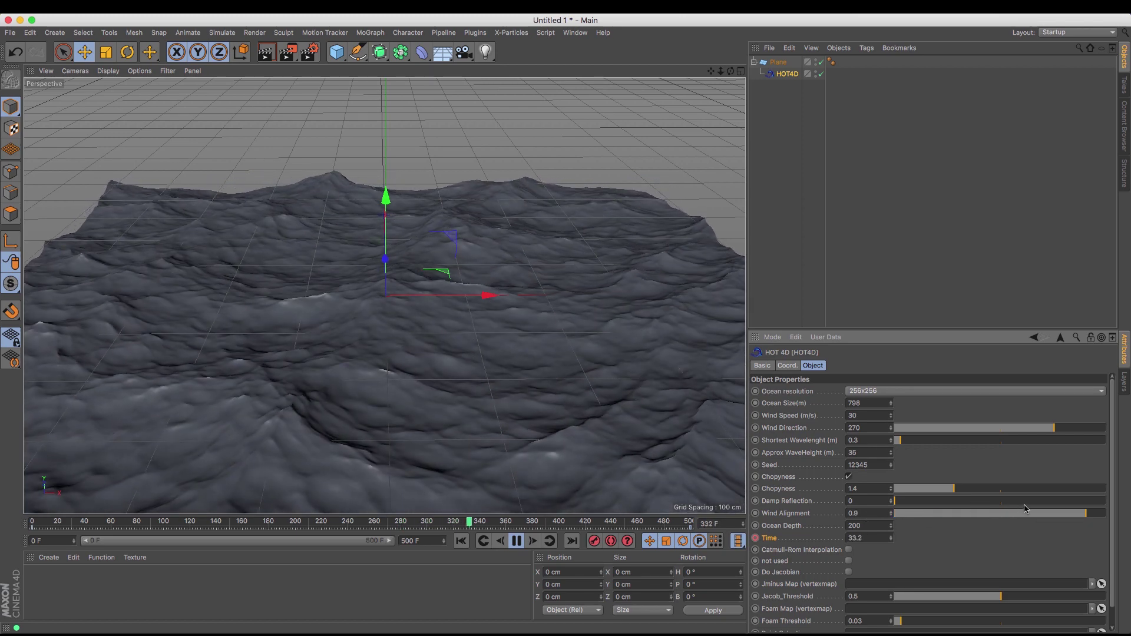
left_click_drag(988, 502, 1086, 506)
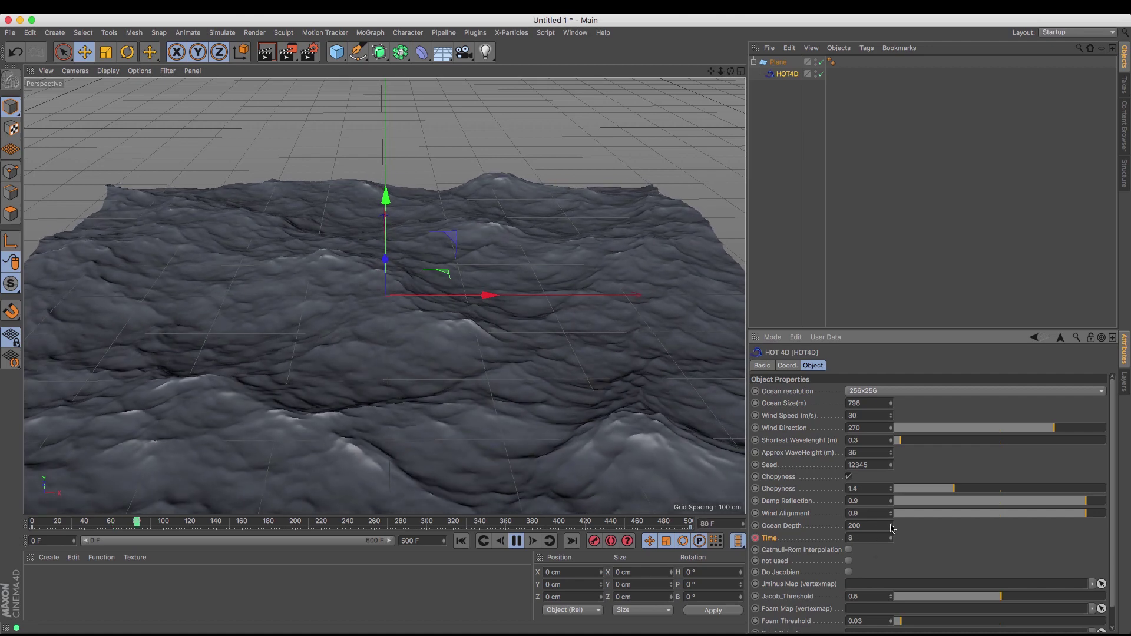
Try HOT4D ocean depths of about 20 and 84, and restore the depth to 200
left_click_drag(891, 528, 891, 559)
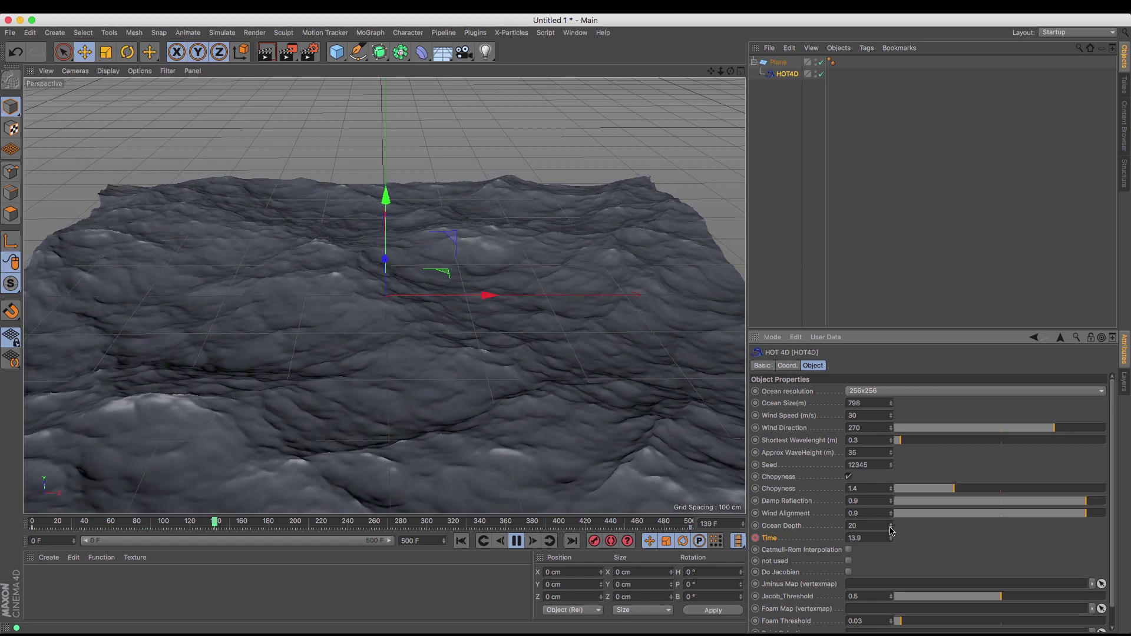
mouse_move(891, 530)
left_mouse_down()
mouse_move(891, 539)
mouse_move(891, 524)
left_mouse_up()
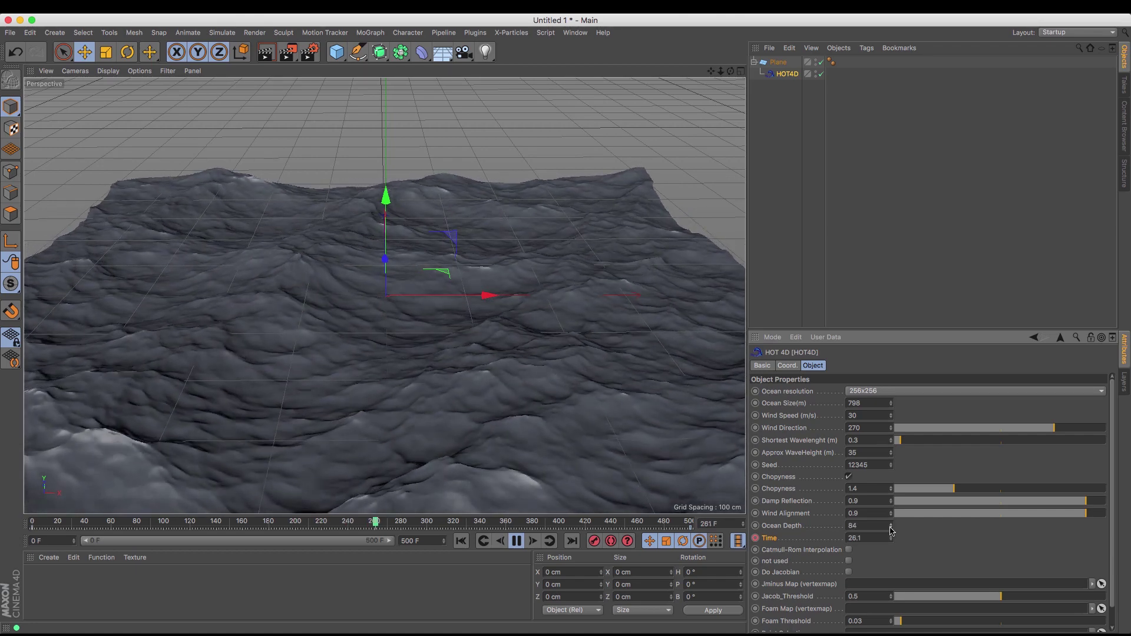
left_click_drag(891, 530, 891, 522)
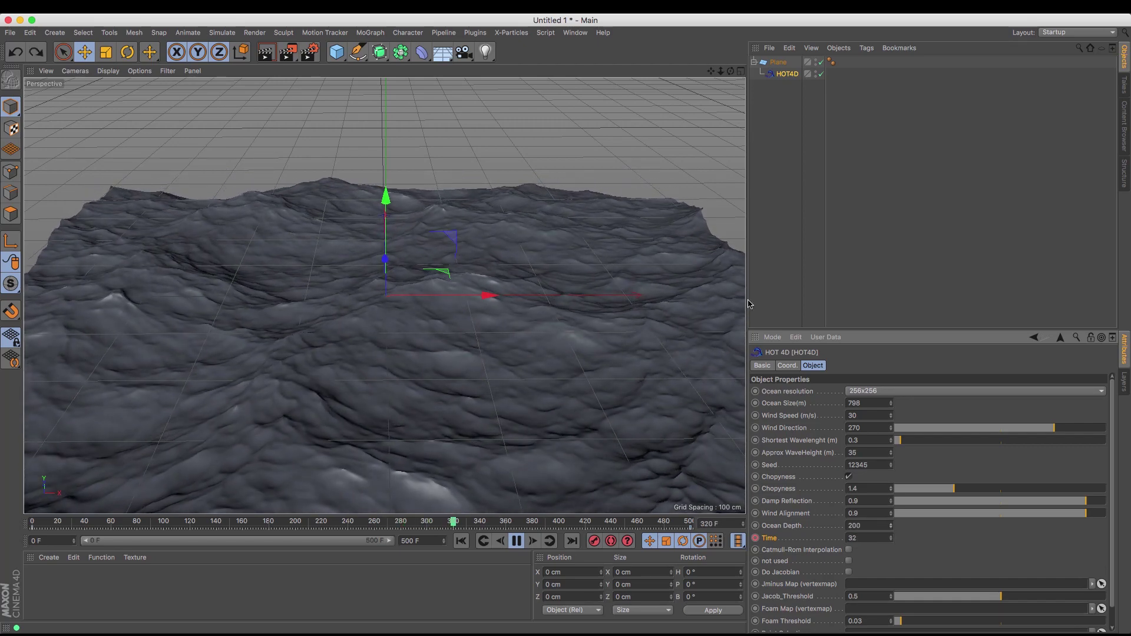
Deselect everything, stop the playback, return to the first frame and render the perspective view as a preview
left_click(770, 249)
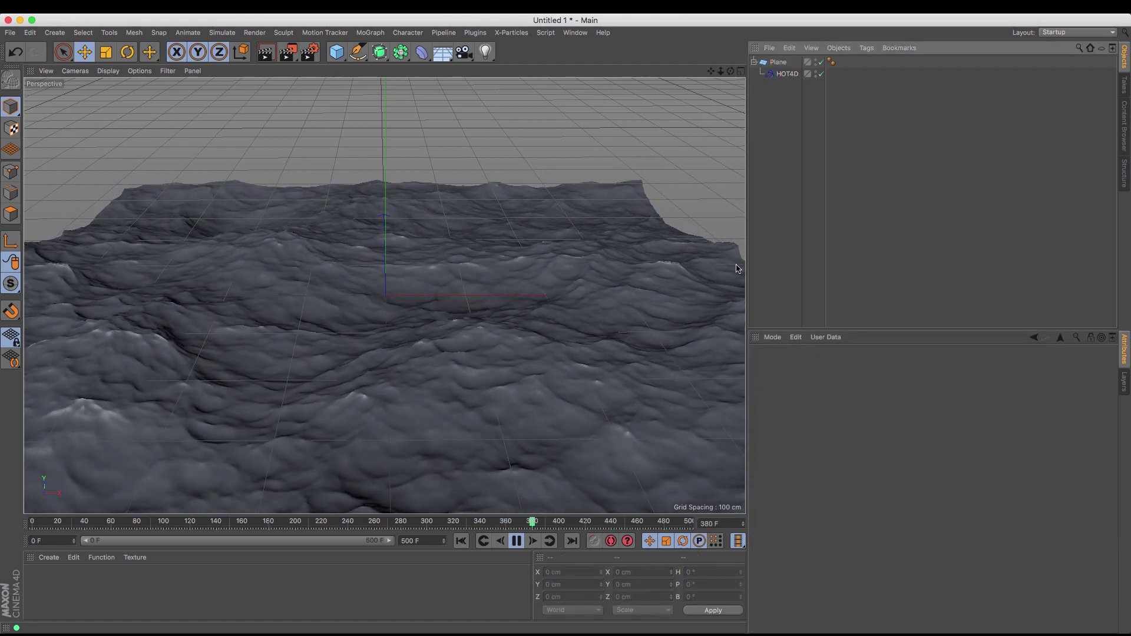
left_click(517, 541)
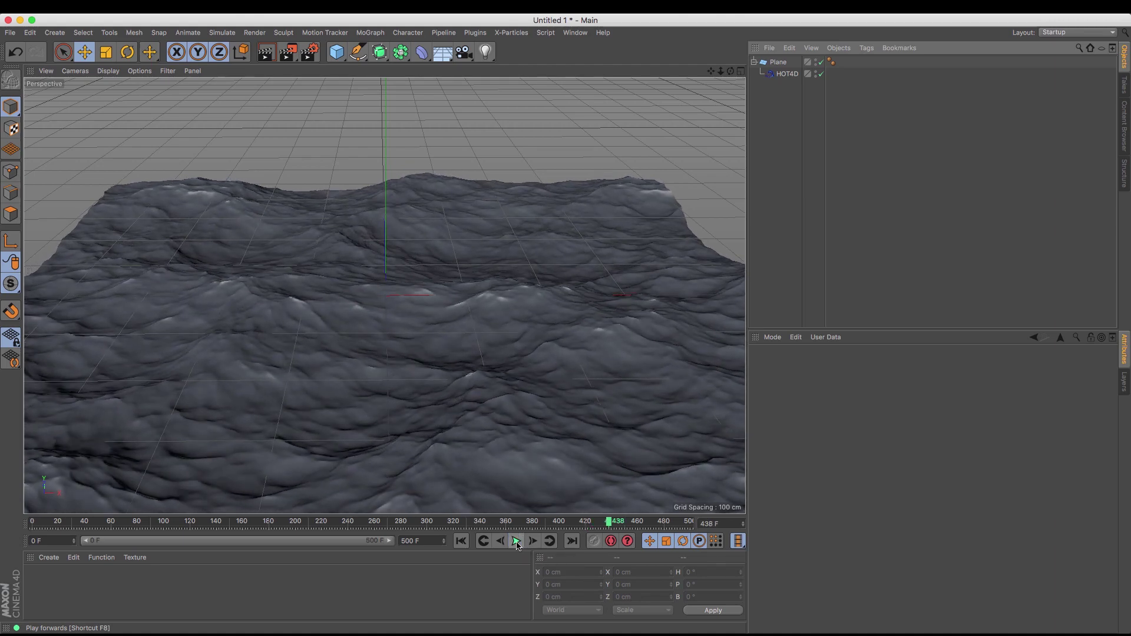
left_click(460, 541)
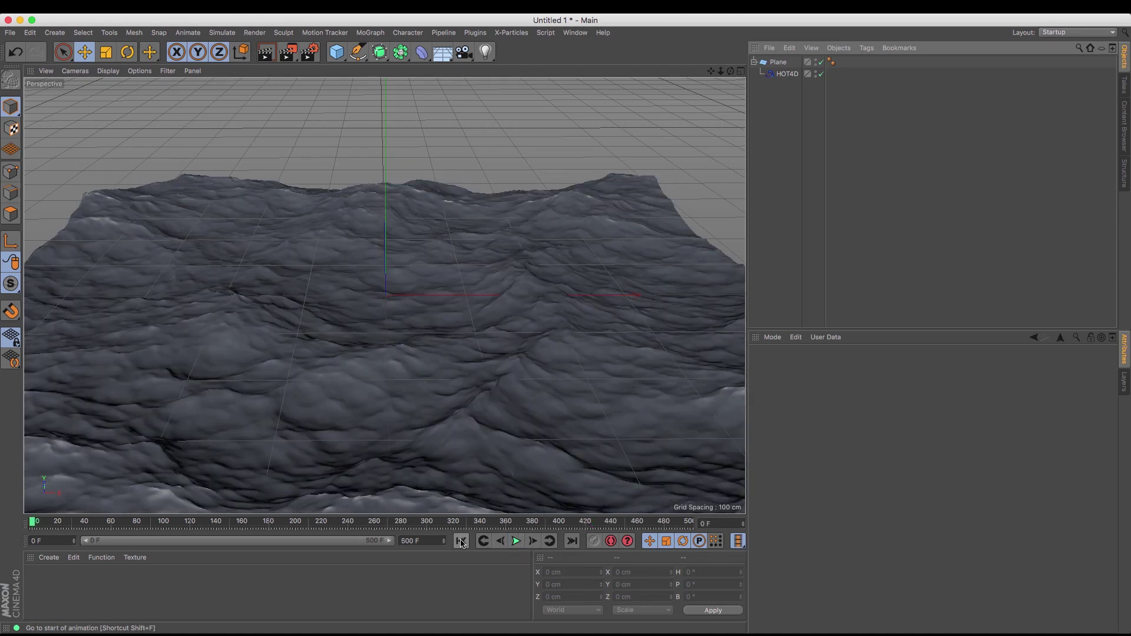
left_click(266, 53)
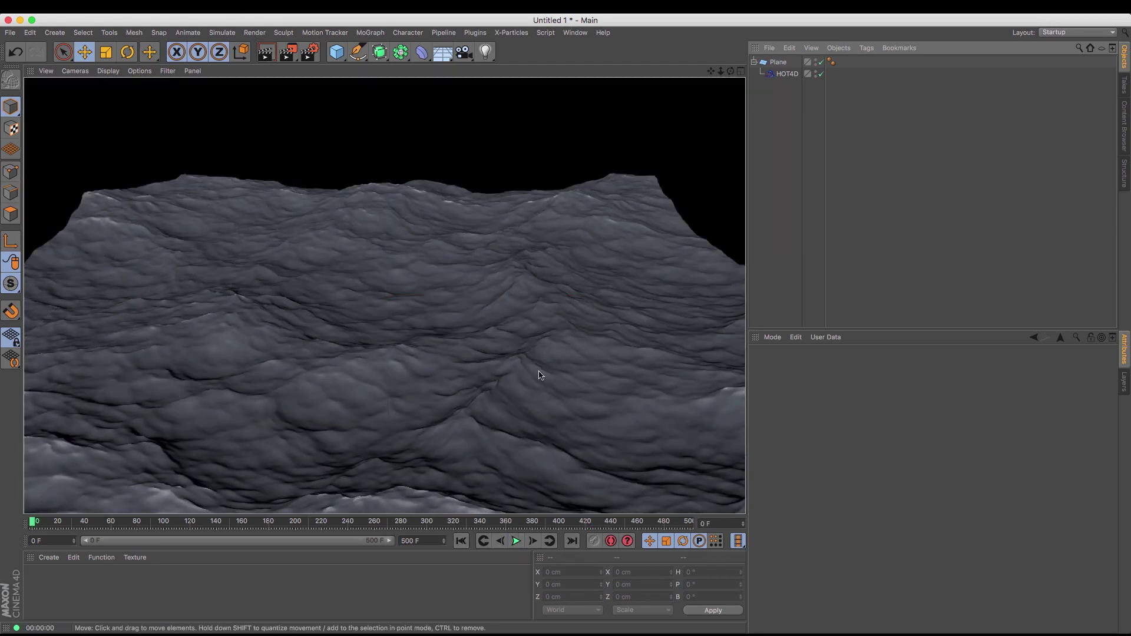
Create a new material, open it for editing and load a Fresnel shader as its Color texture
double_click(38, 585)
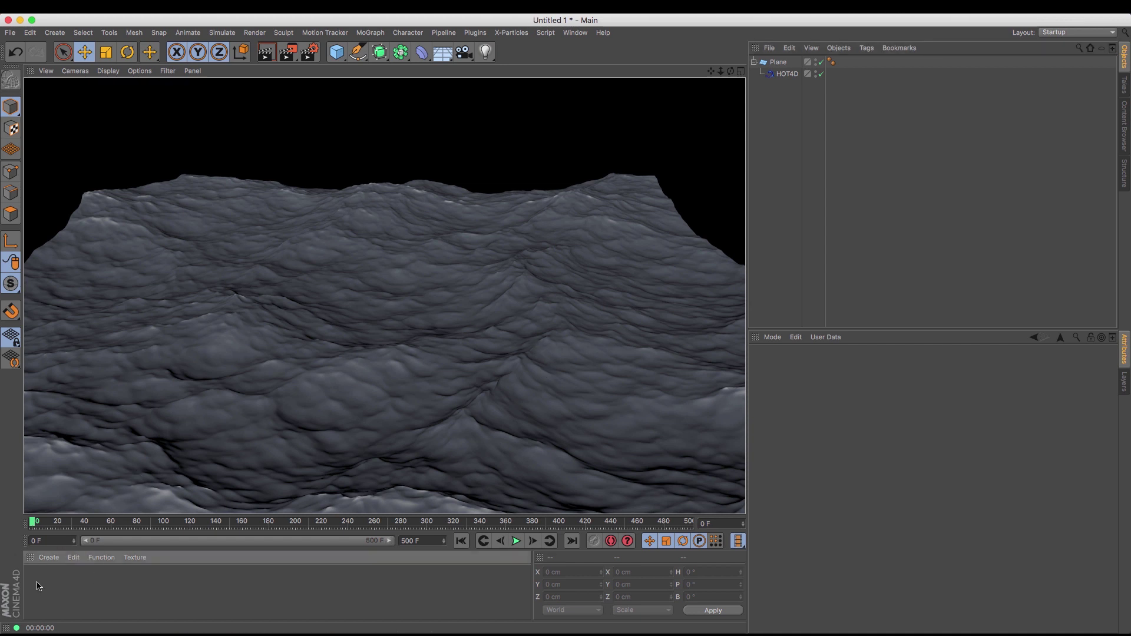
double_click(37, 586)
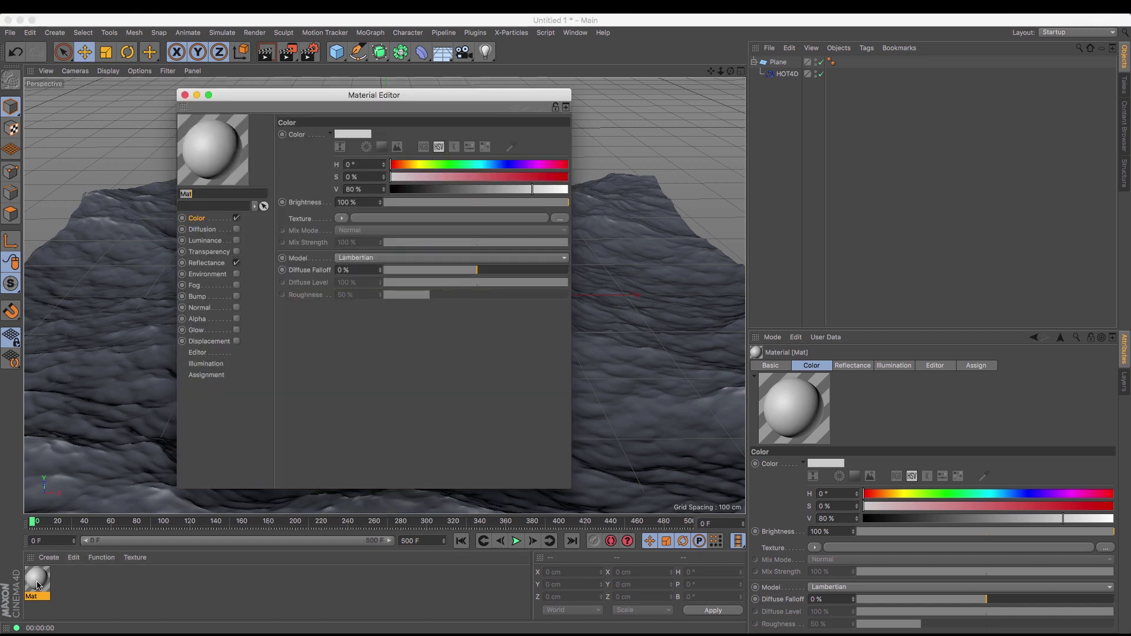
left_click_drag(255, 94, 342, 107)
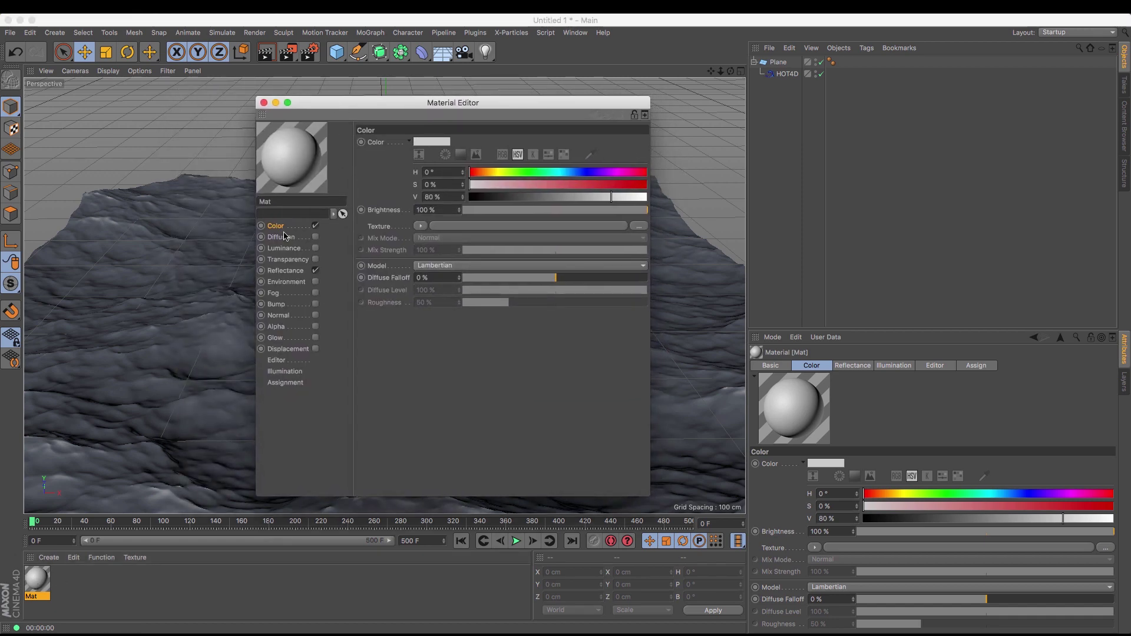
left_click(420, 227)
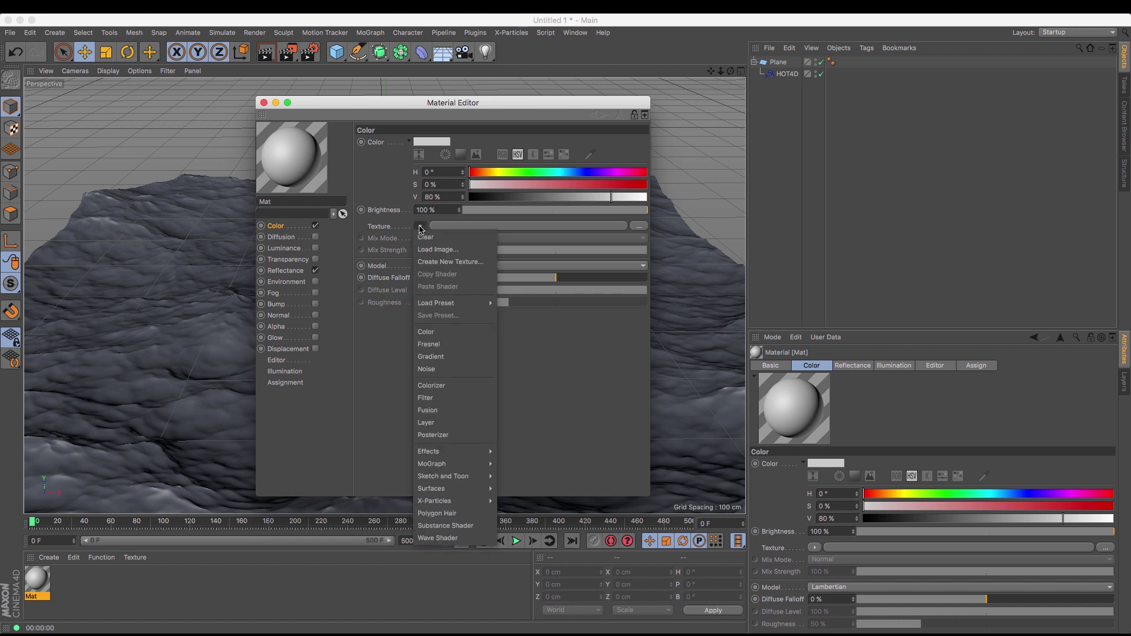
left_click(456, 345)
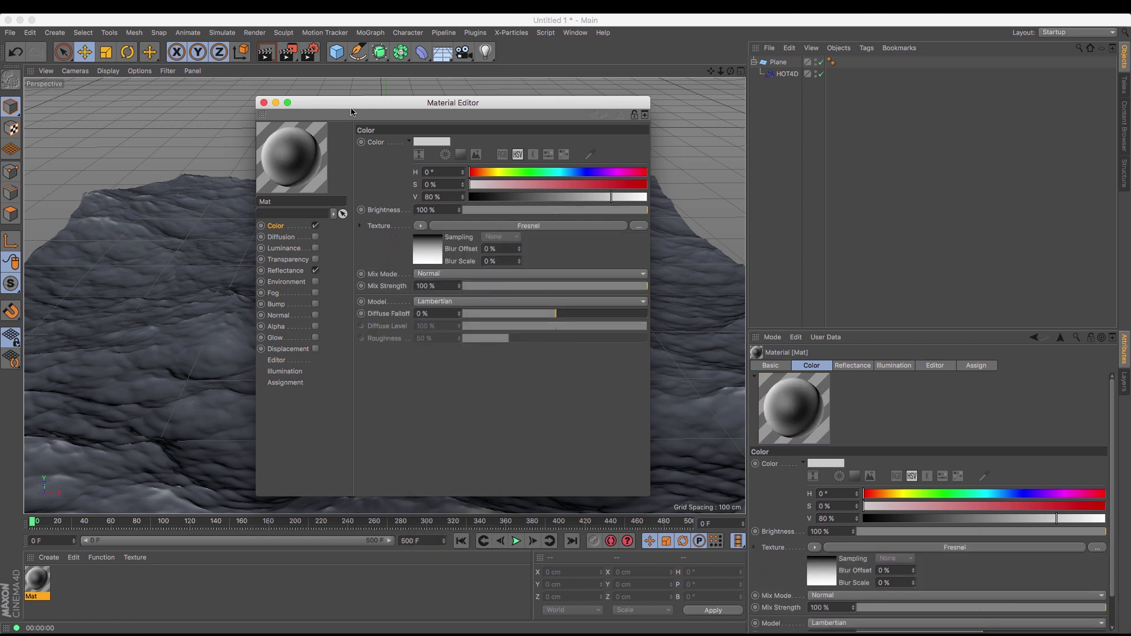
left_click_drag(345, 110, 366, 110)
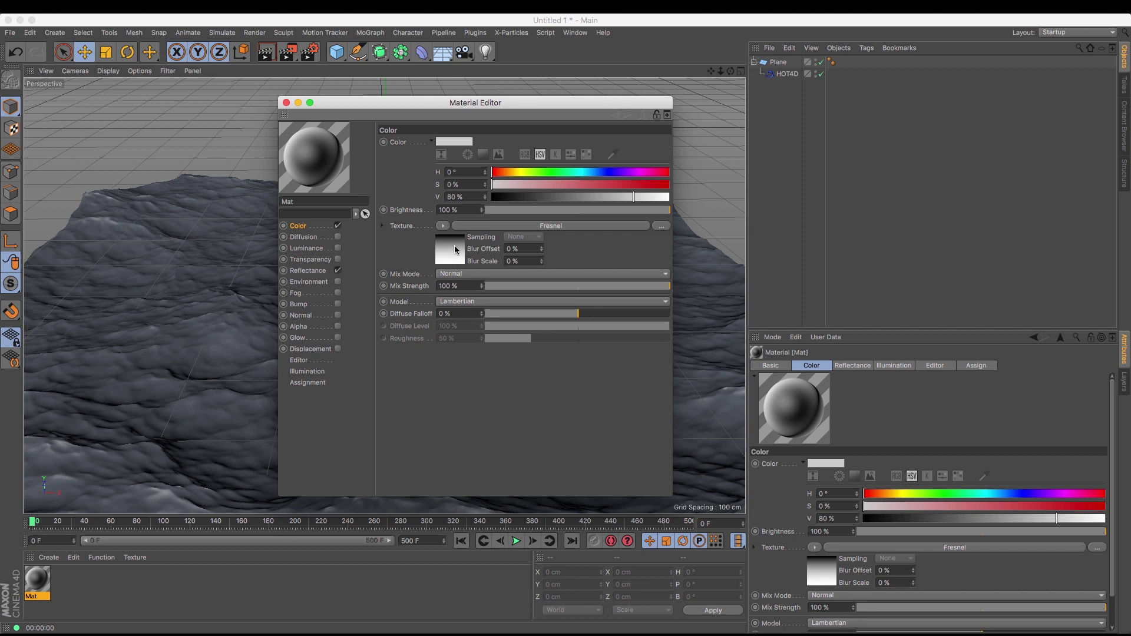
Set the black end of the Fresnel gradient to dark blue with hue 242°, saturation 100% and value 44%
left_click(455, 250)
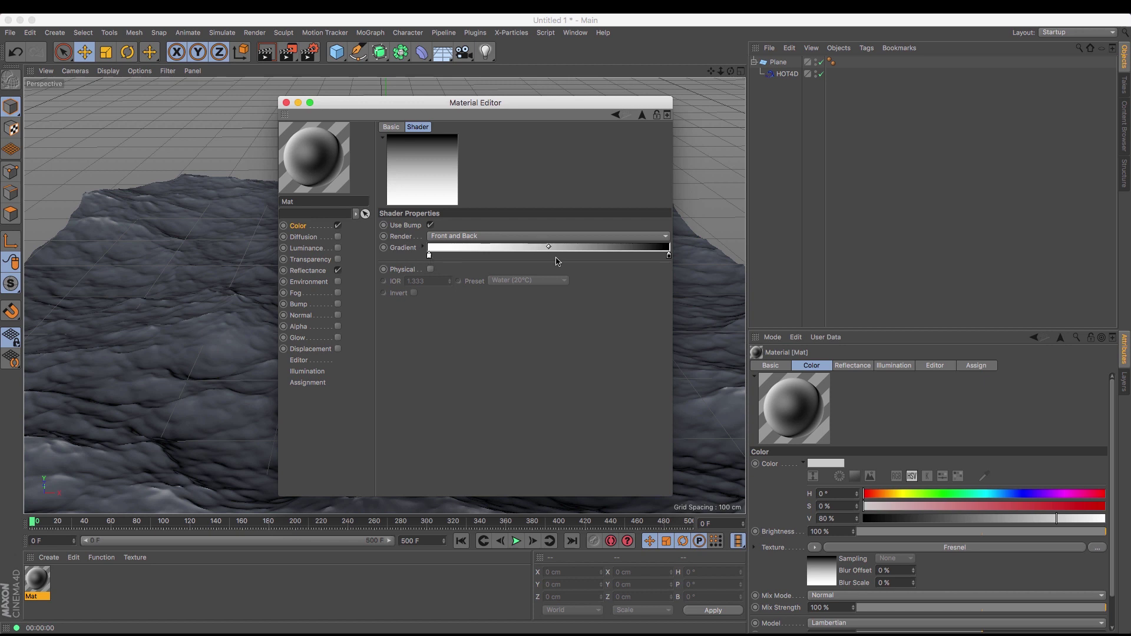
double_click(669, 256)
left_click(716, 256)
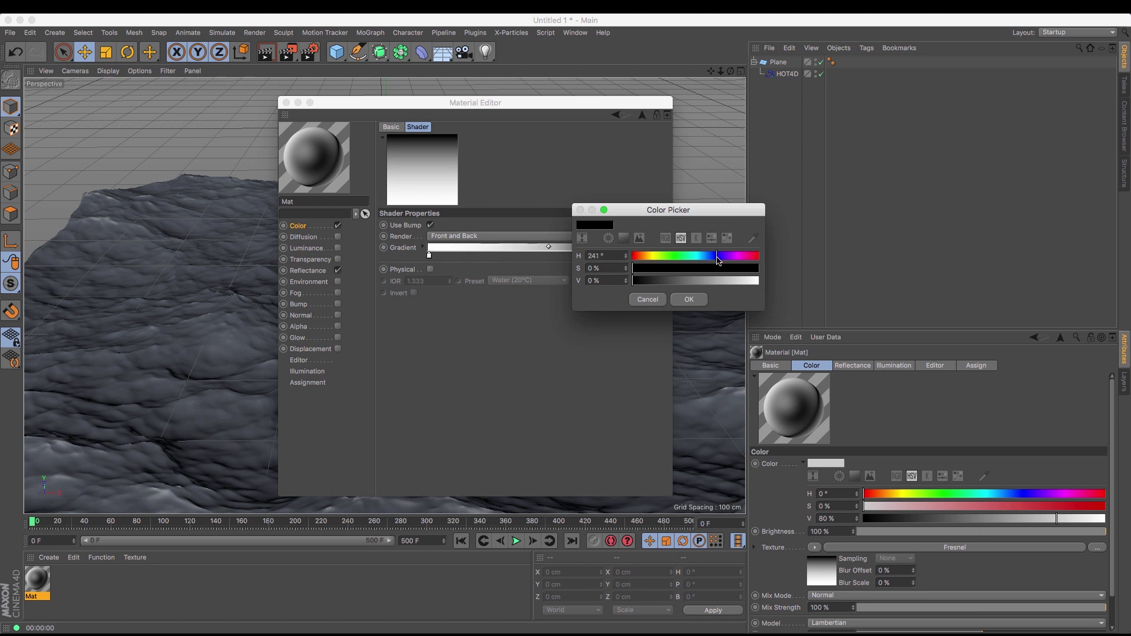
left_click(712, 268)
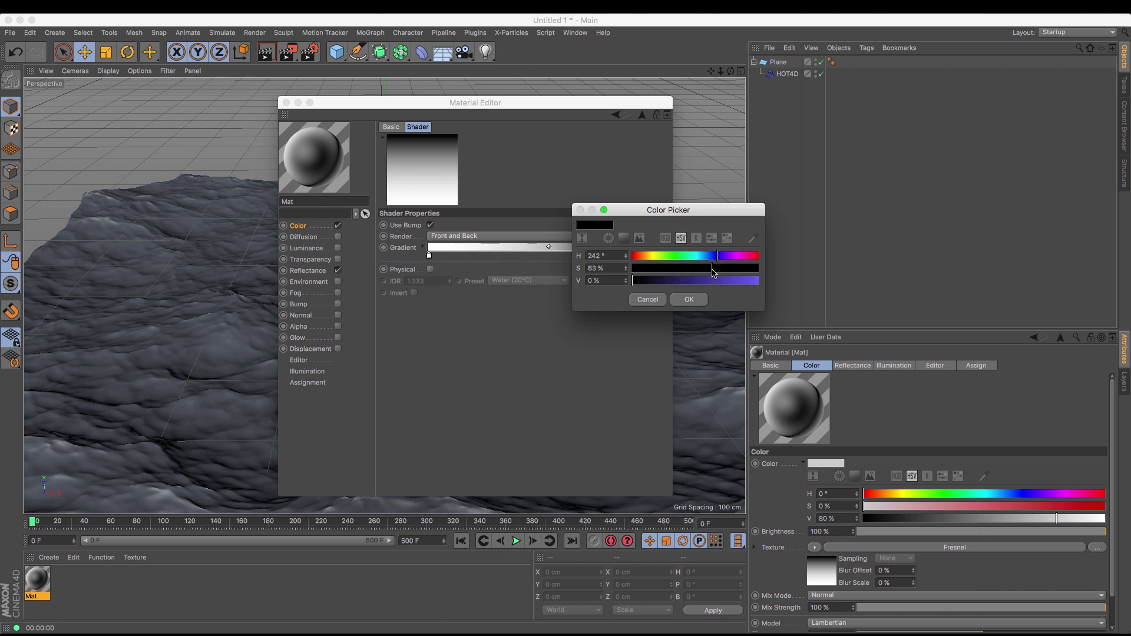
left_click(687, 281)
left_click(726, 268)
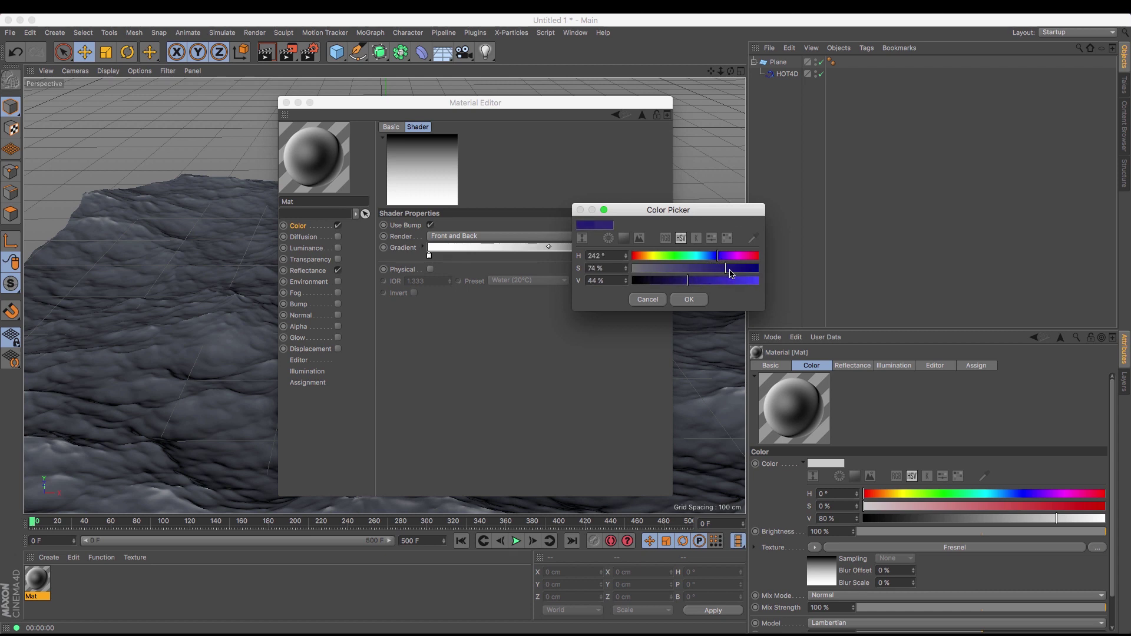
left_click_drag(730, 273, 759, 271)
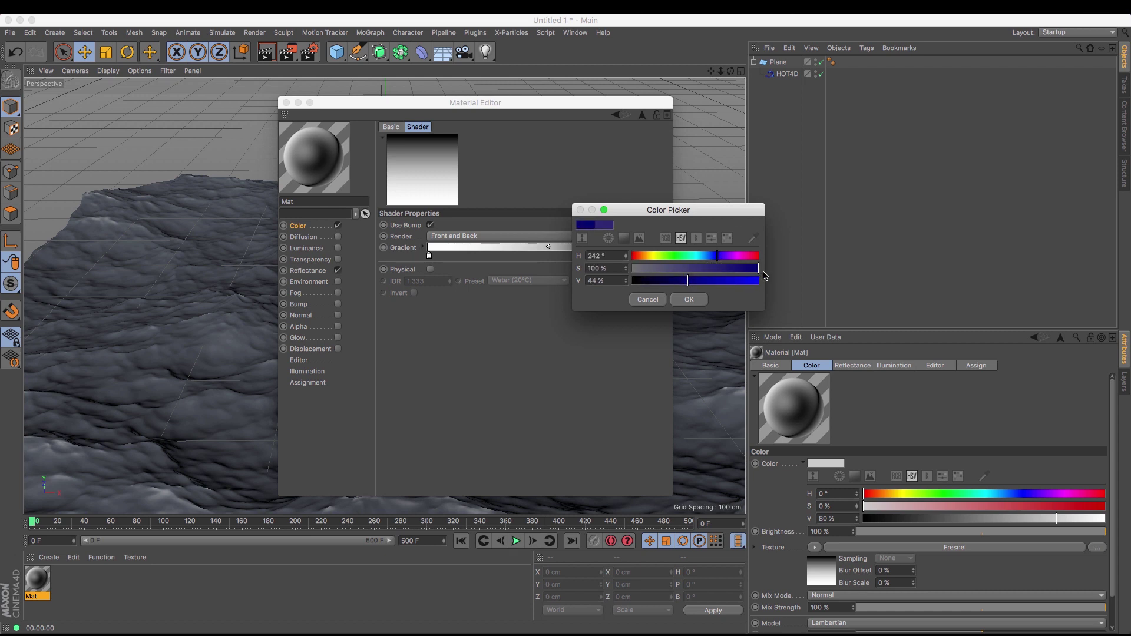
left_click(675, 302)
double_click(430, 258)
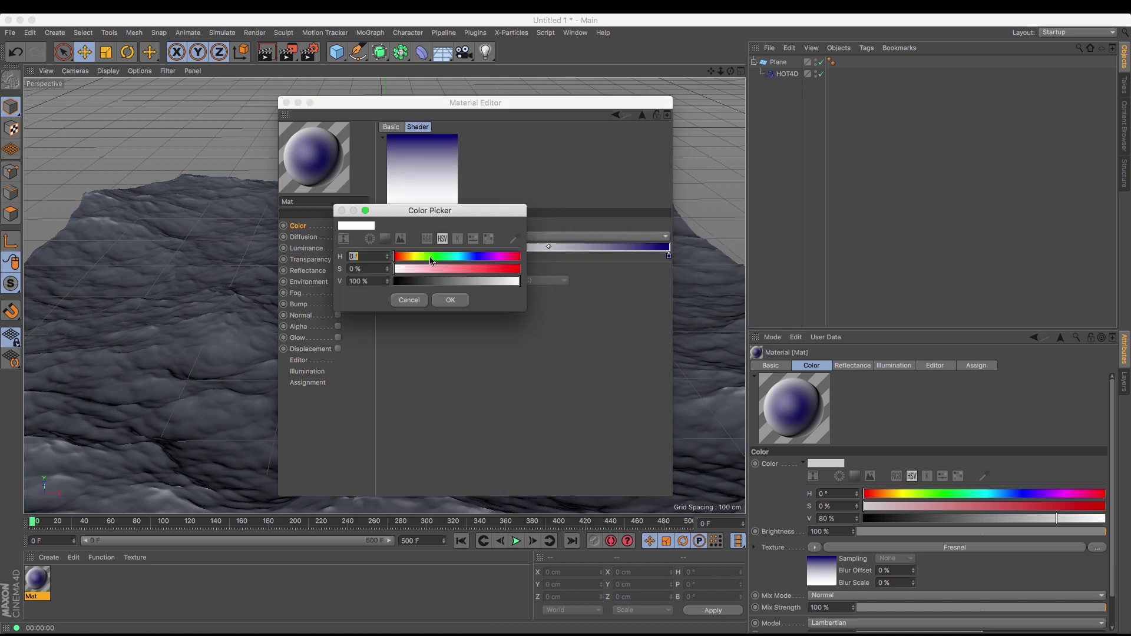
left_click(478, 260)
left_click(472, 269)
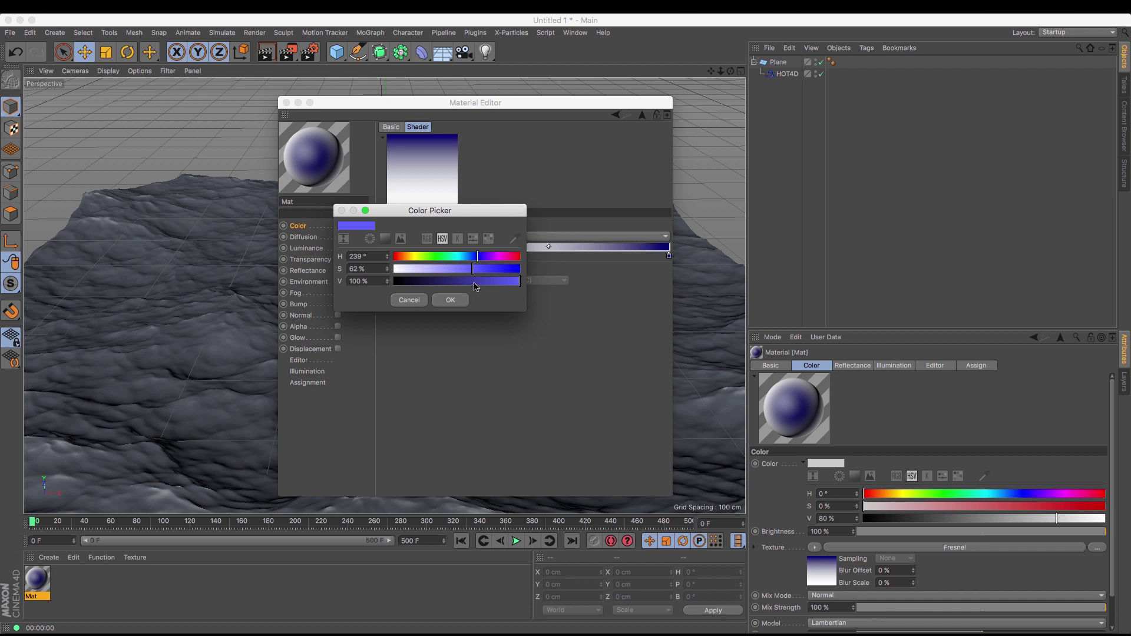
left_click(474, 282)
left_click(411, 300)
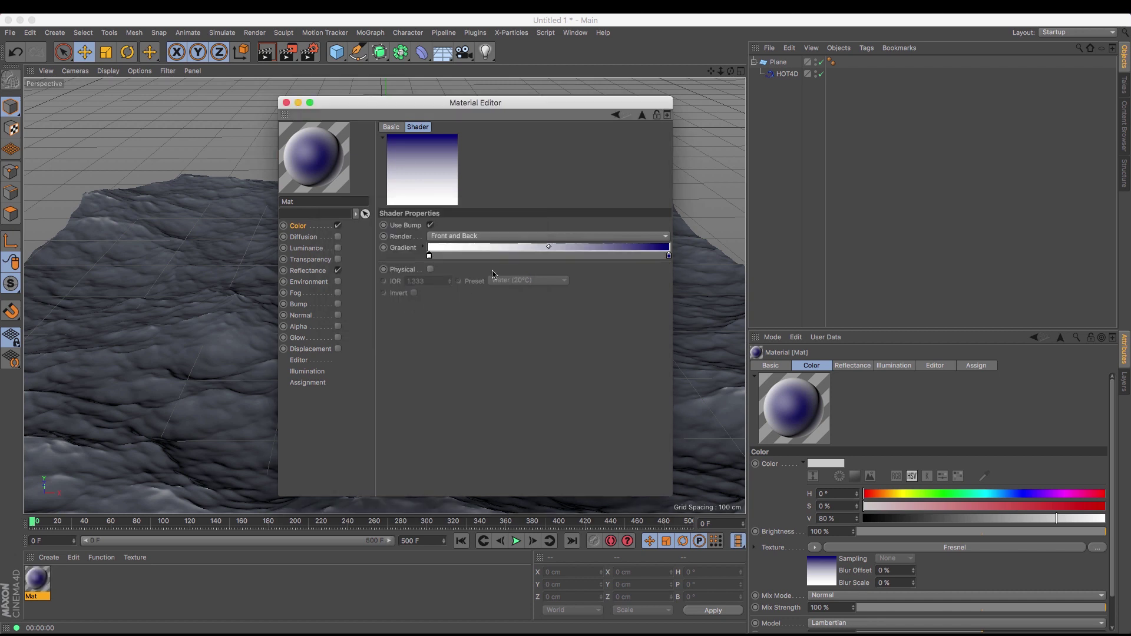
Recolour the white end of the Fresnel gradient to a muted blue with hue 237°, saturation 38% and value 58%
double_click(429, 256)
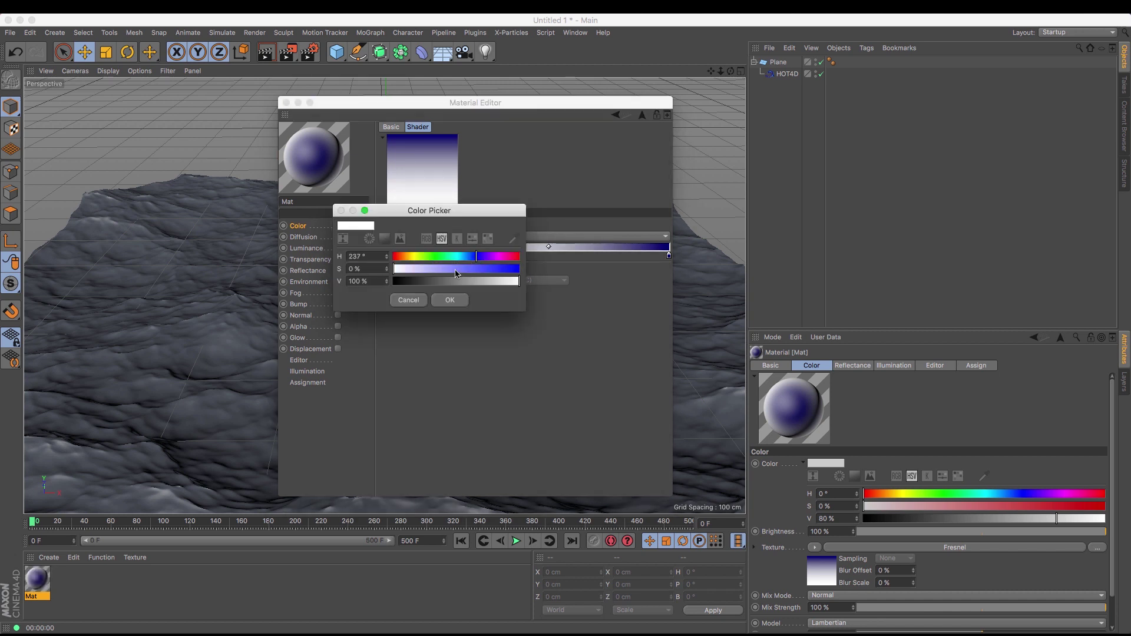
left_click(457, 272)
left_click(454, 300)
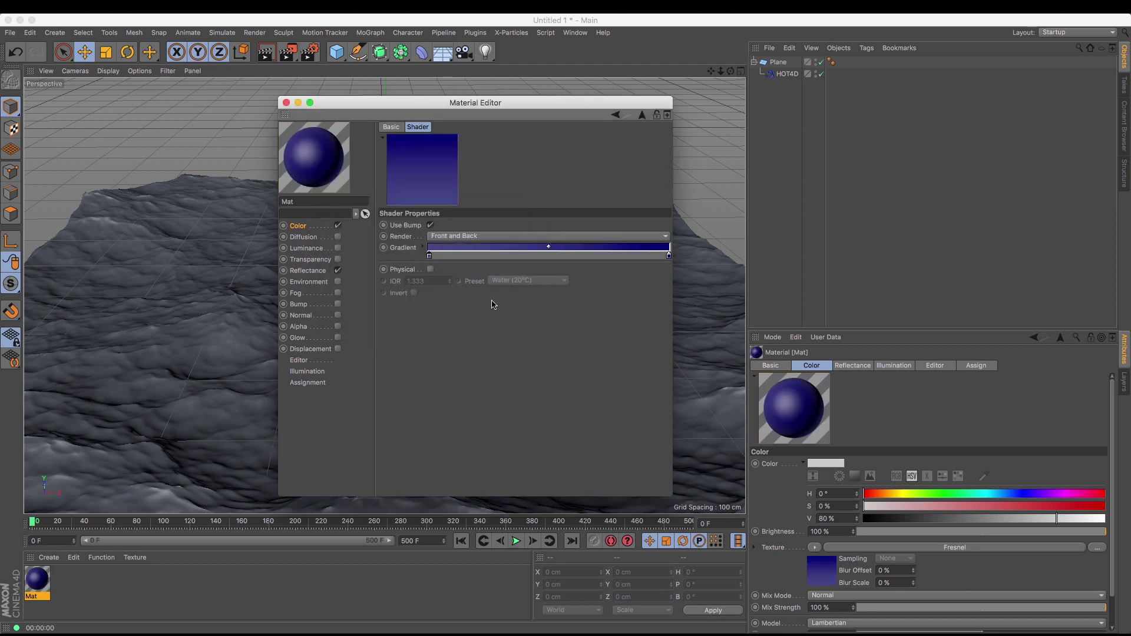
double_click(429, 256)
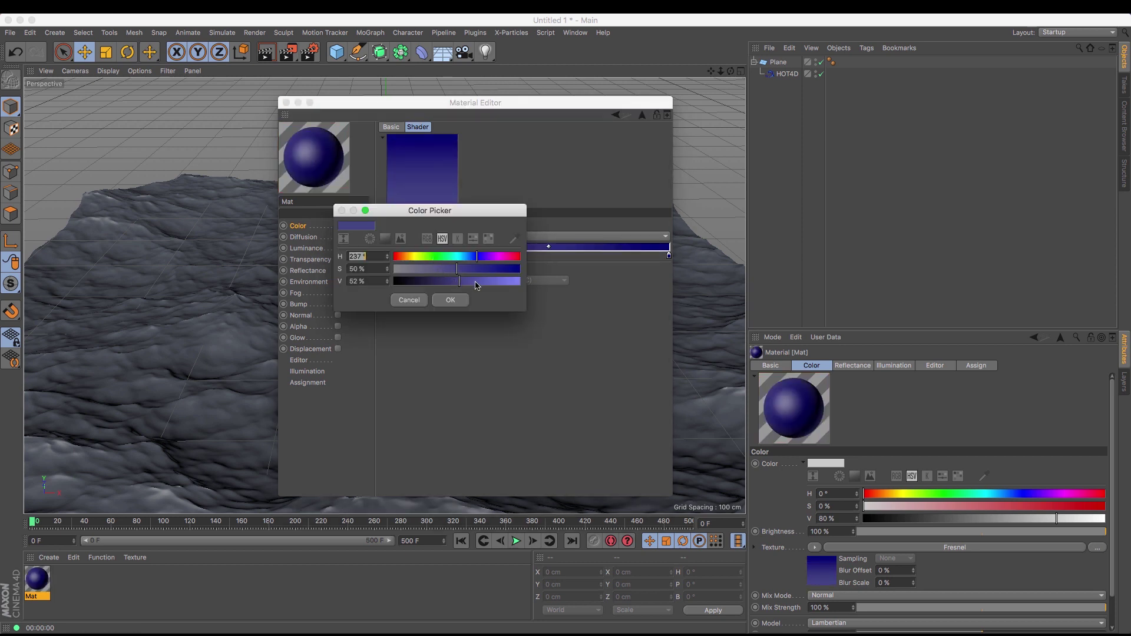
left_click(442, 269)
left_click(466, 281)
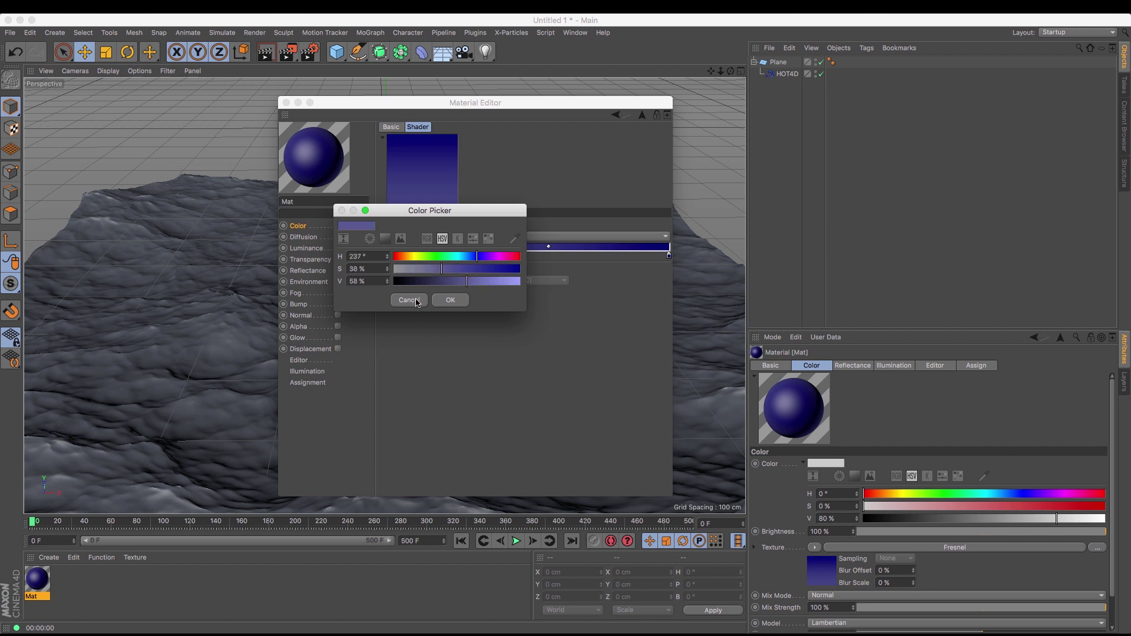
left_click(450, 300)
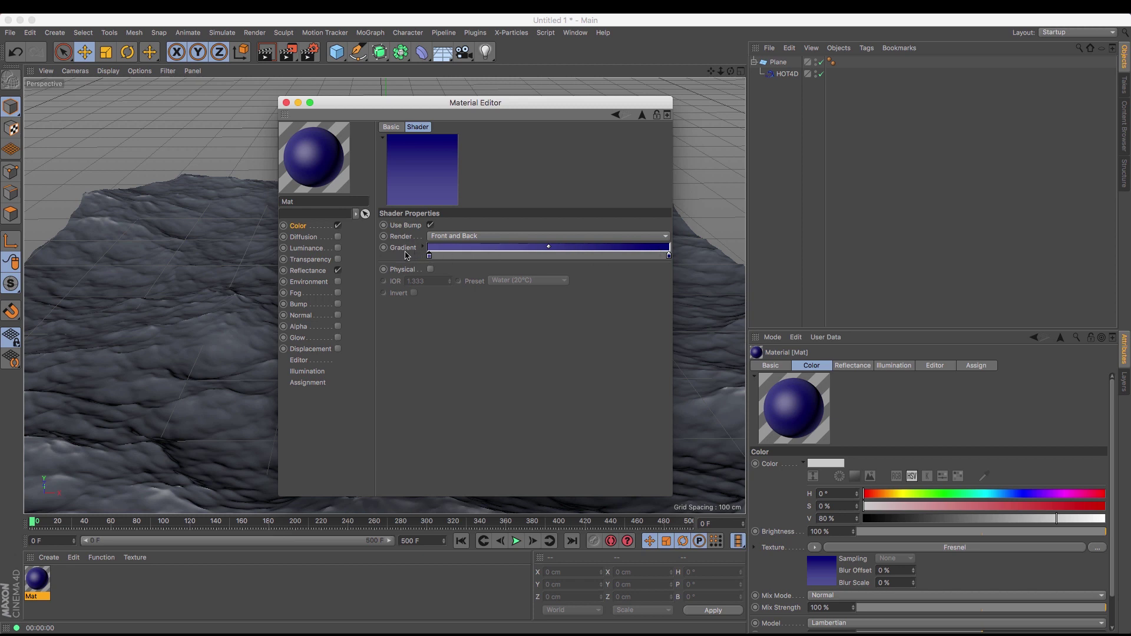
Set the Default Specular reflectance layer's width to 25% and its specular strength to 100%
left_click(306, 272)
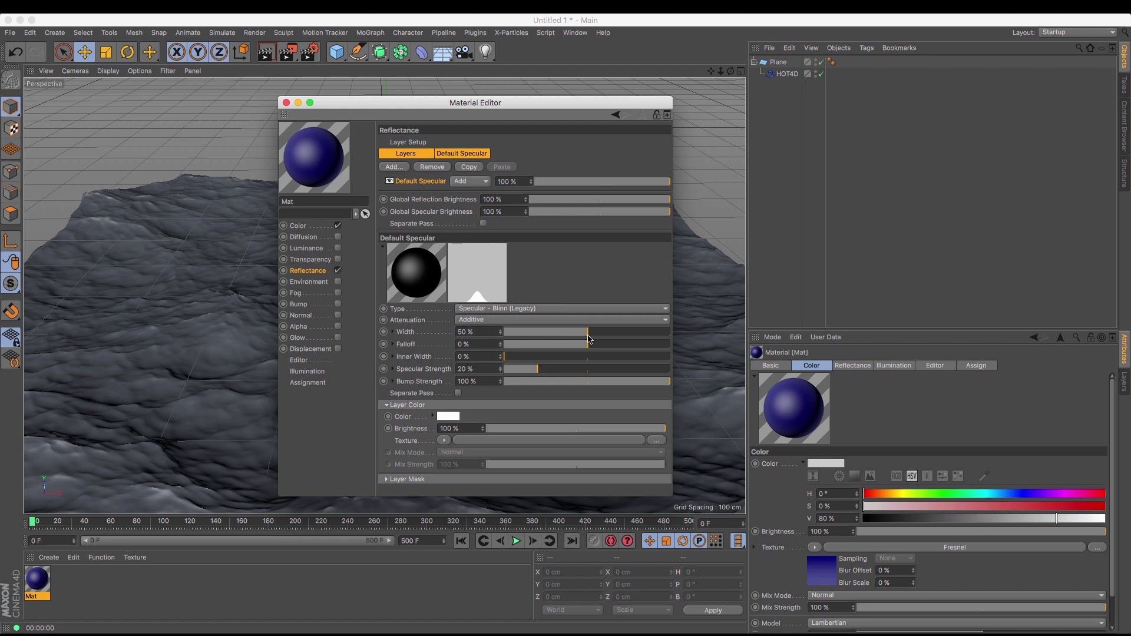
left_click_drag(588, 333, 544, 337)
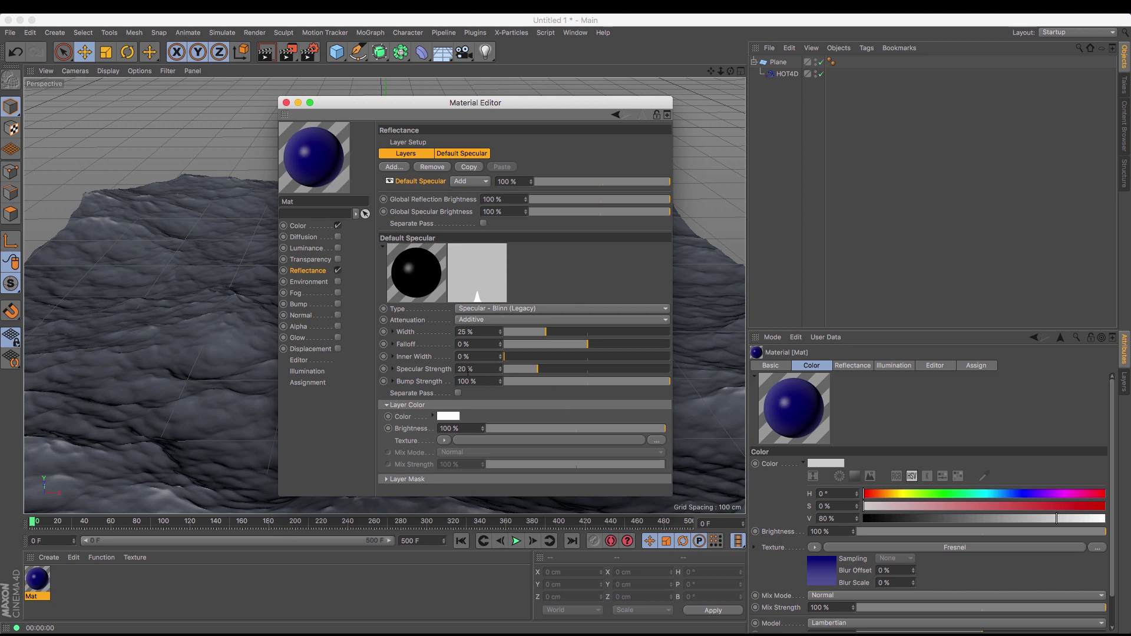
left_click_drag(550, 375, 682, 382)
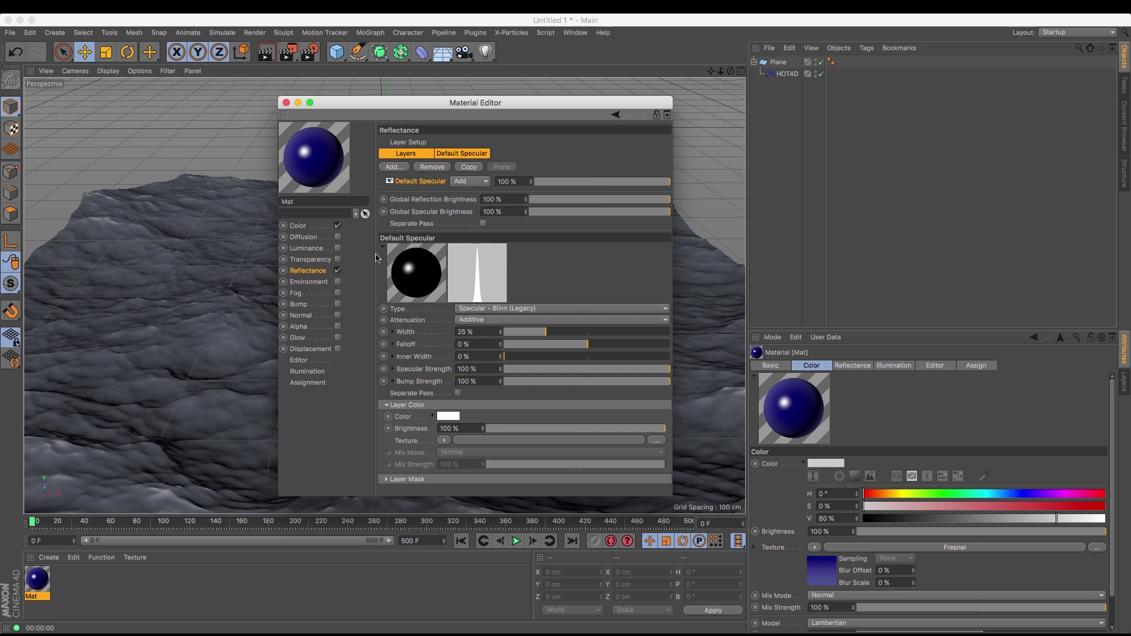
Add a Beckmann reflectance layer to the material and set its Layer Fresnel type to Dielectric
left_click(398, 169)
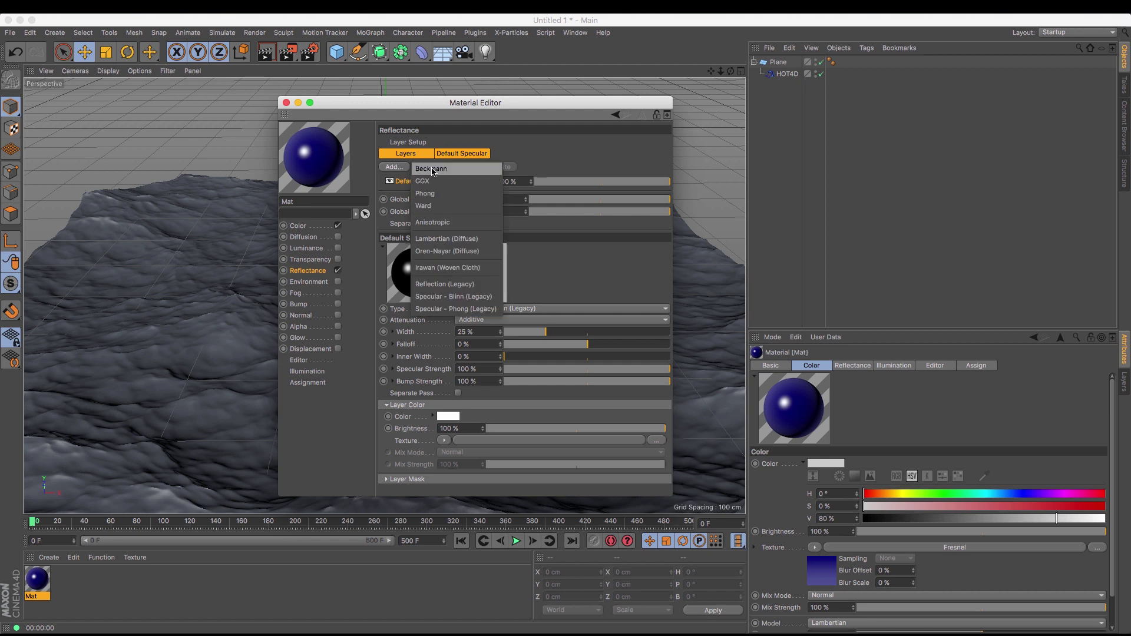
left_click(432, 170)
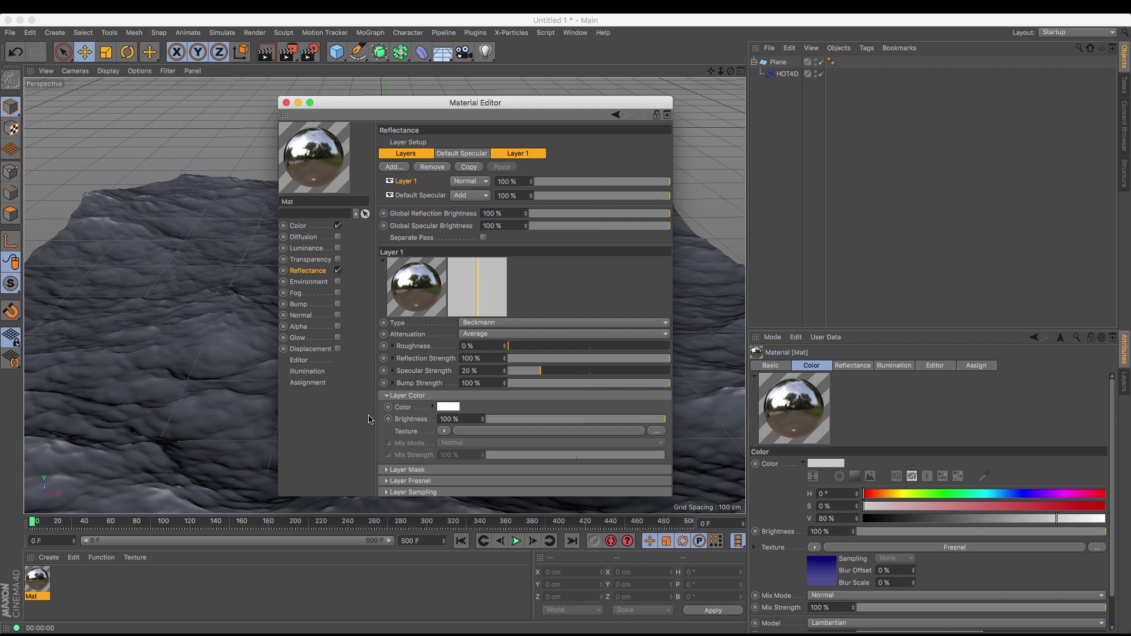
left_click(386, 481)
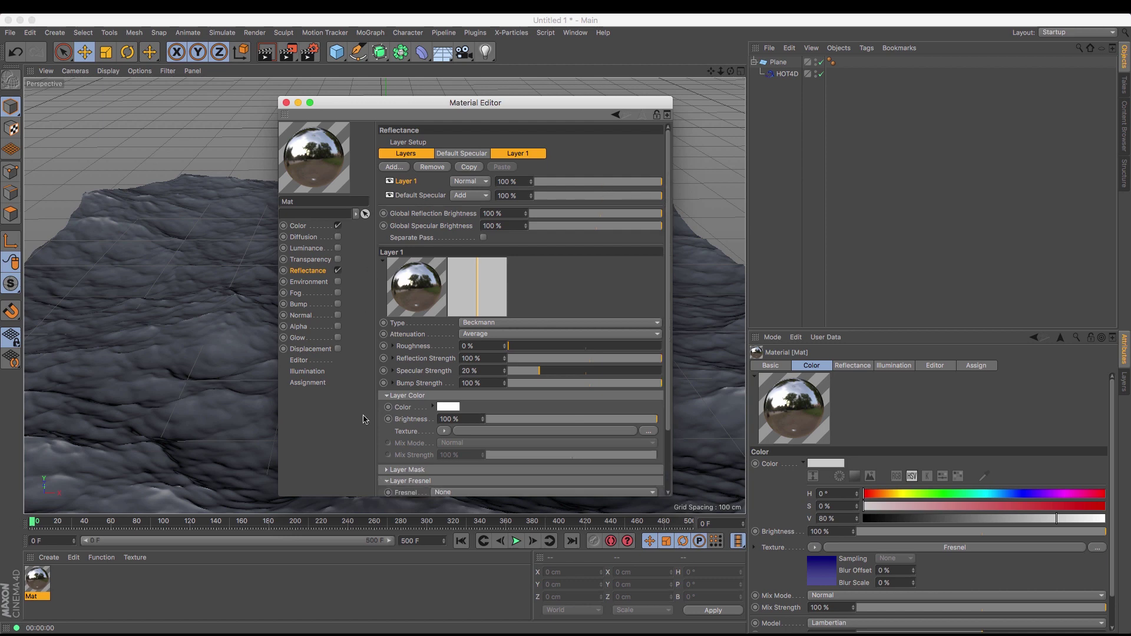
left_click_drag(670, 347, 676, 407)
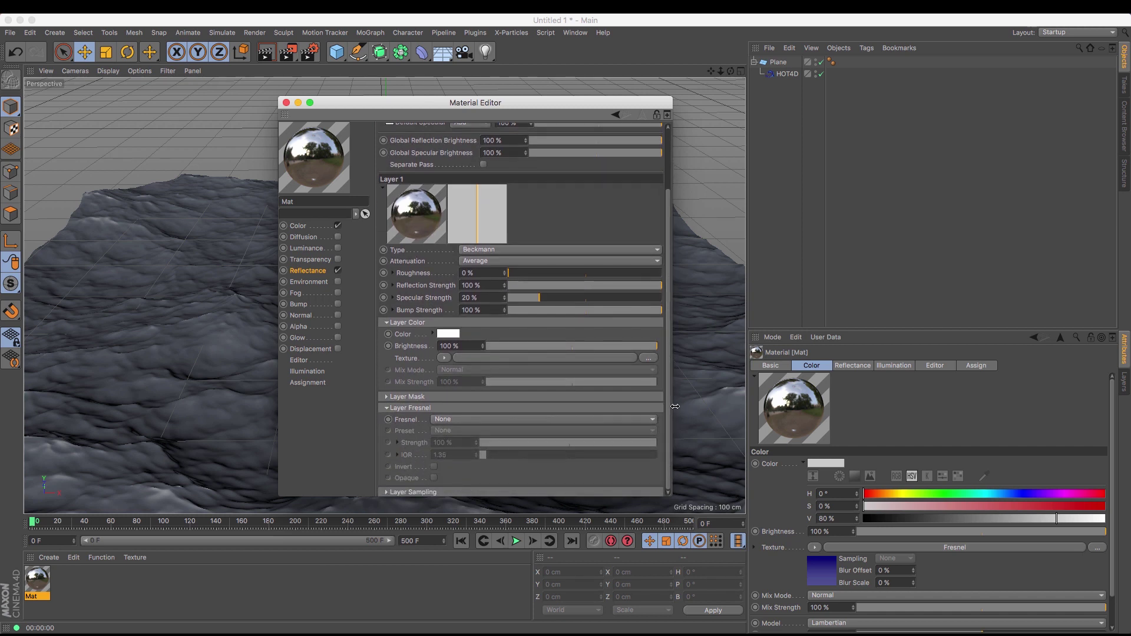
left_click(453, 420)
left_click(449, 443)
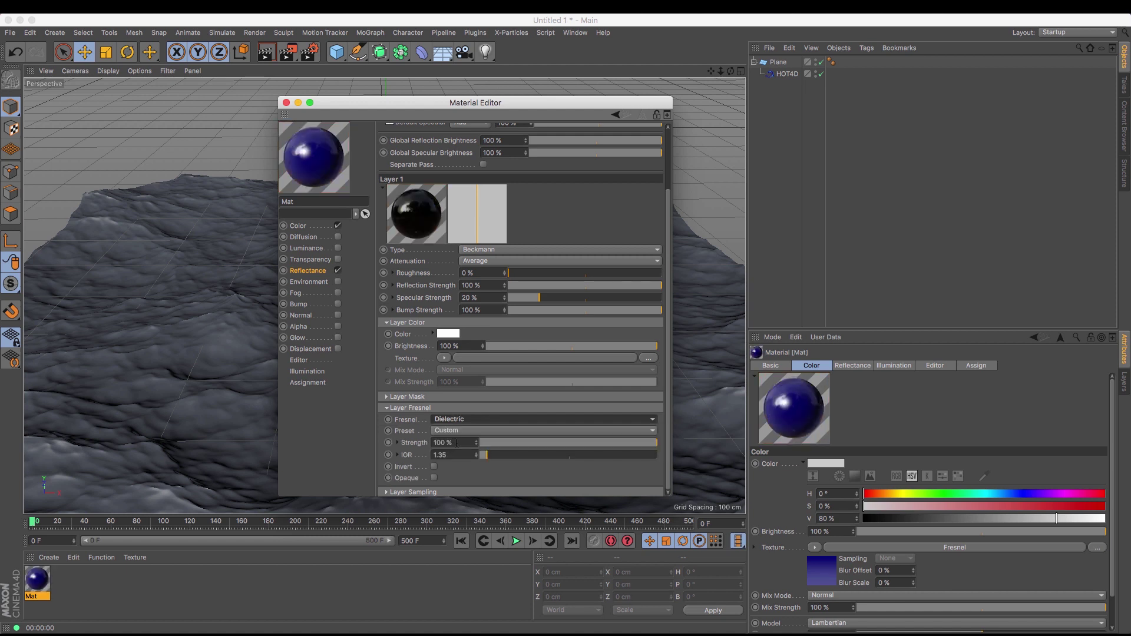
Choose the Water preset for the Beckmann layer's Fresnel and set the layer's roughness to 7% after testing 81%
left_click(470, 435)
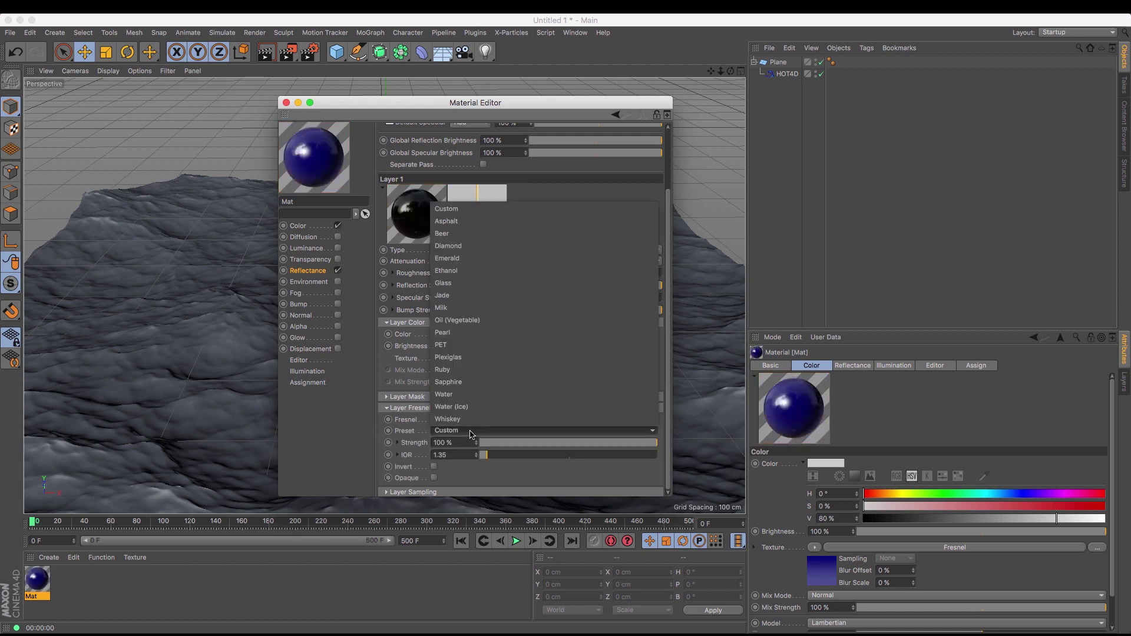
left_click(489, 403)
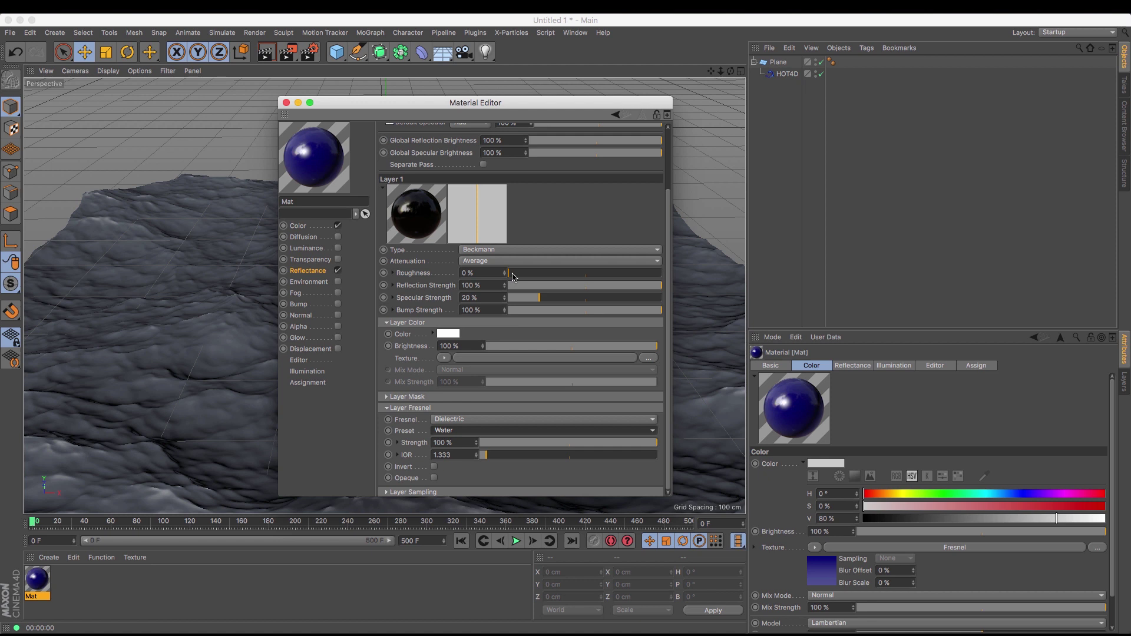
left_click_drag(510, 277, 634, 278)
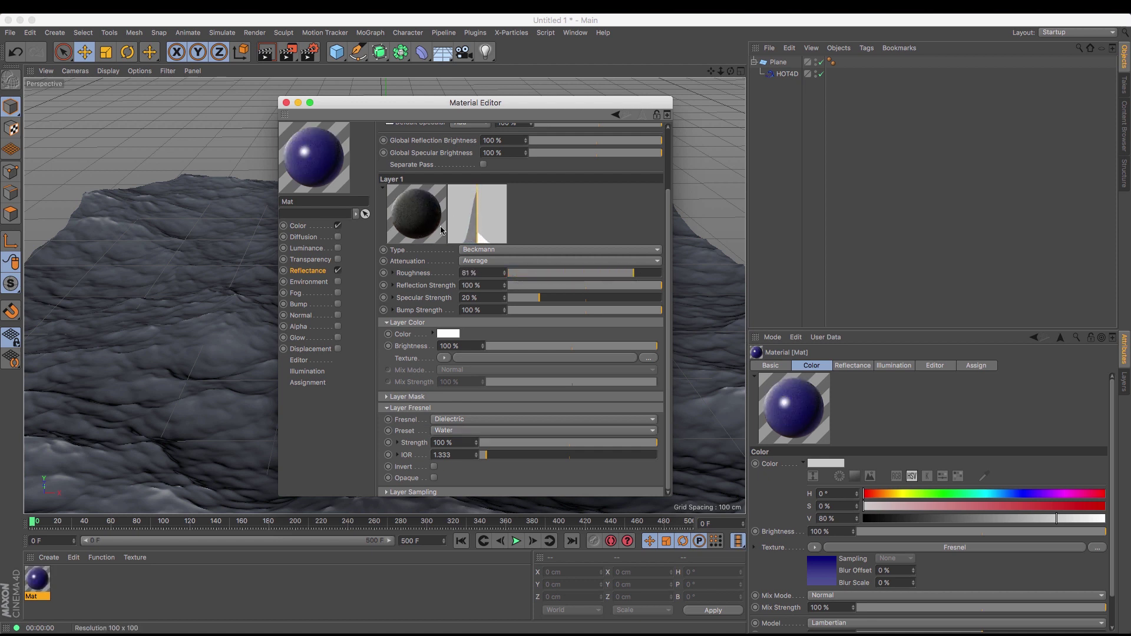
left_click_drag(633, 275, 520, 276)
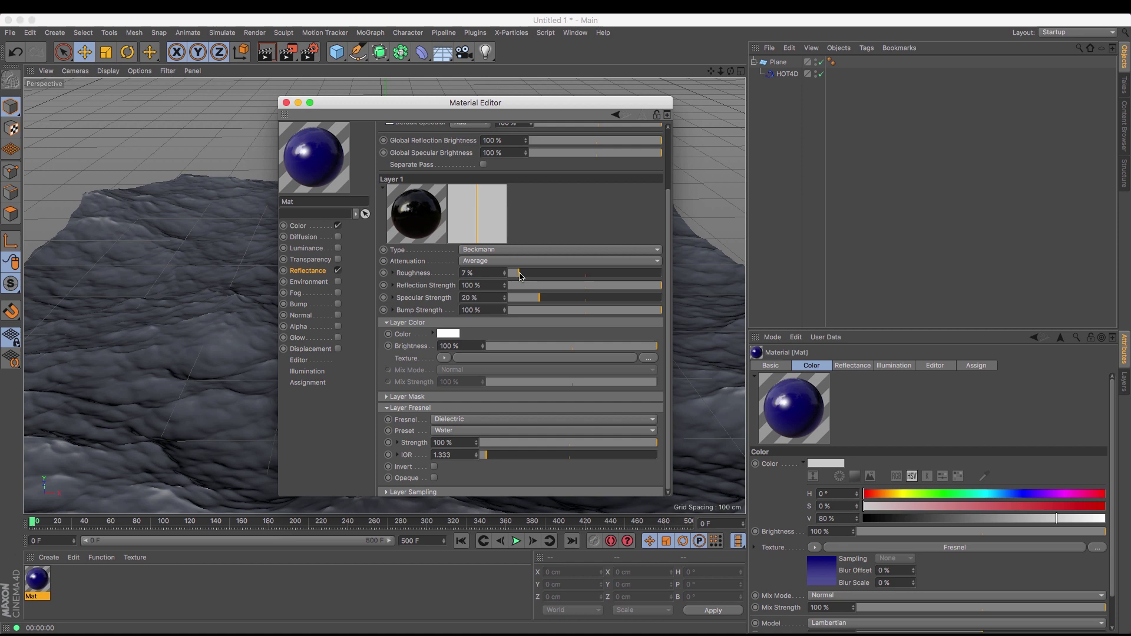
Apply the blue water material to the ocean plane and move the Material Editor clear of the perspective view
left_click_drag(397, 112, 820, 216)
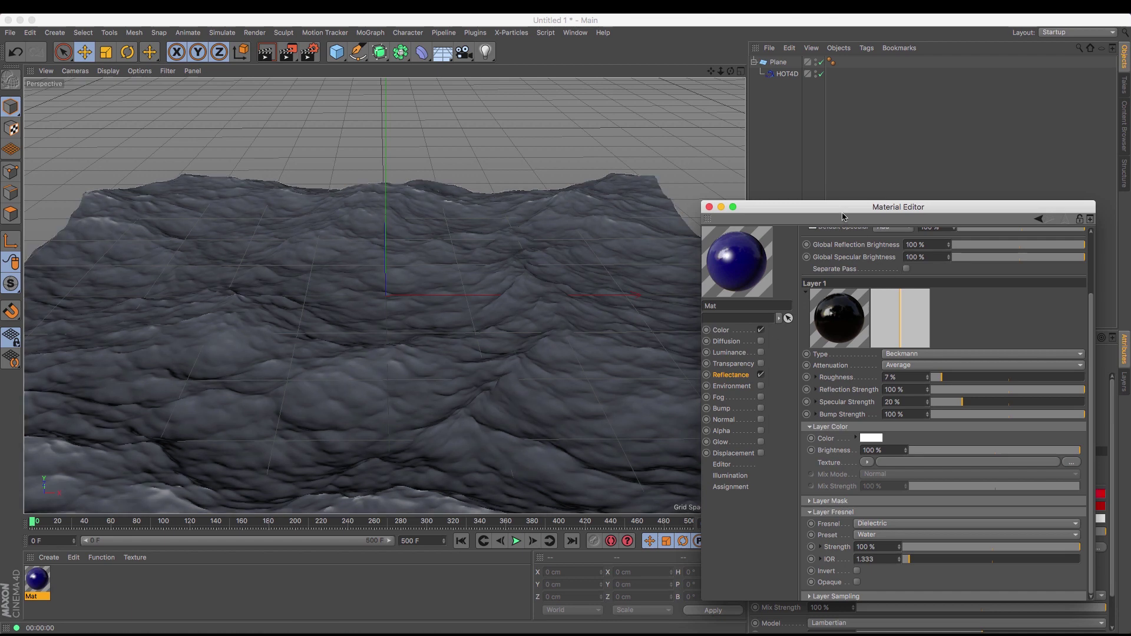
left_click_drag(840, 212, 741, 215)
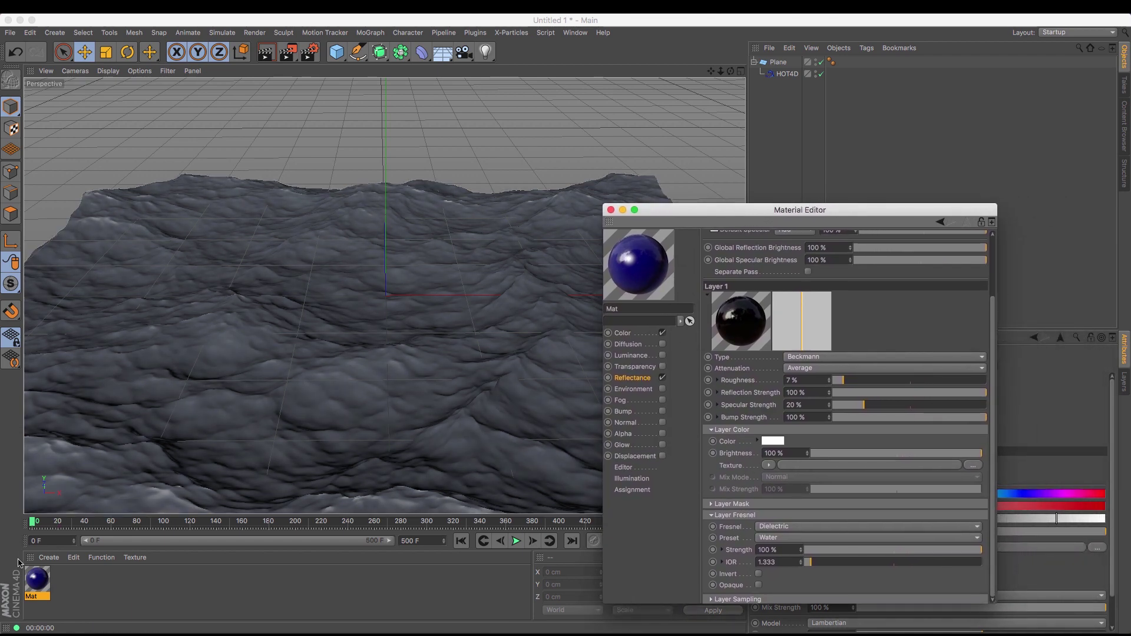
left_click_drag(34, 580, 255, 399)
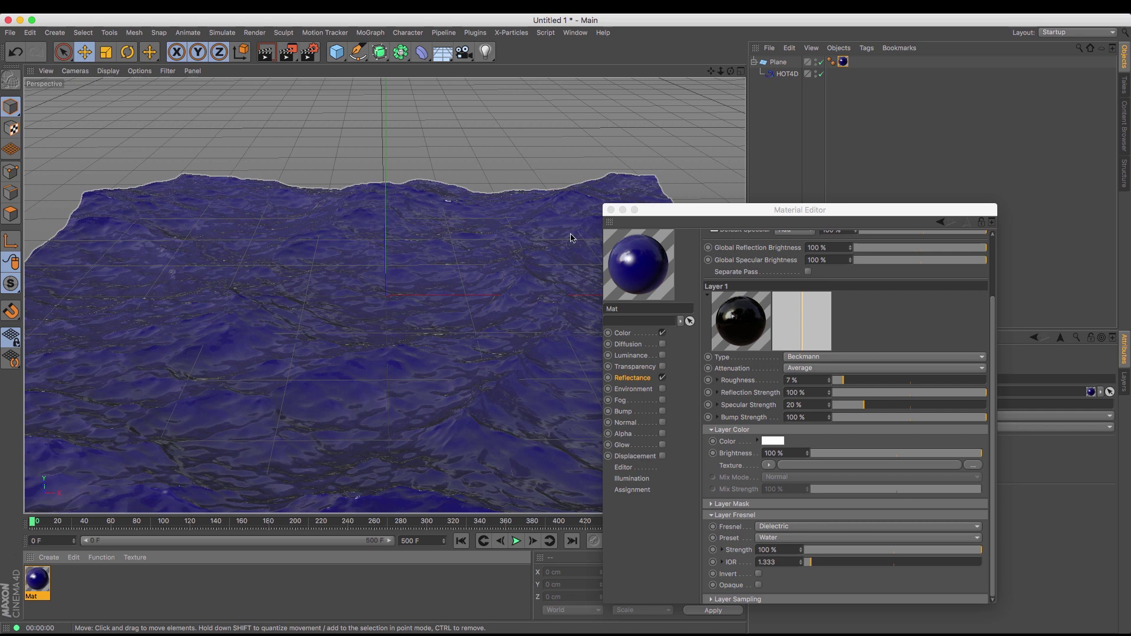
left_click_drag(655, 212, 795, 223)
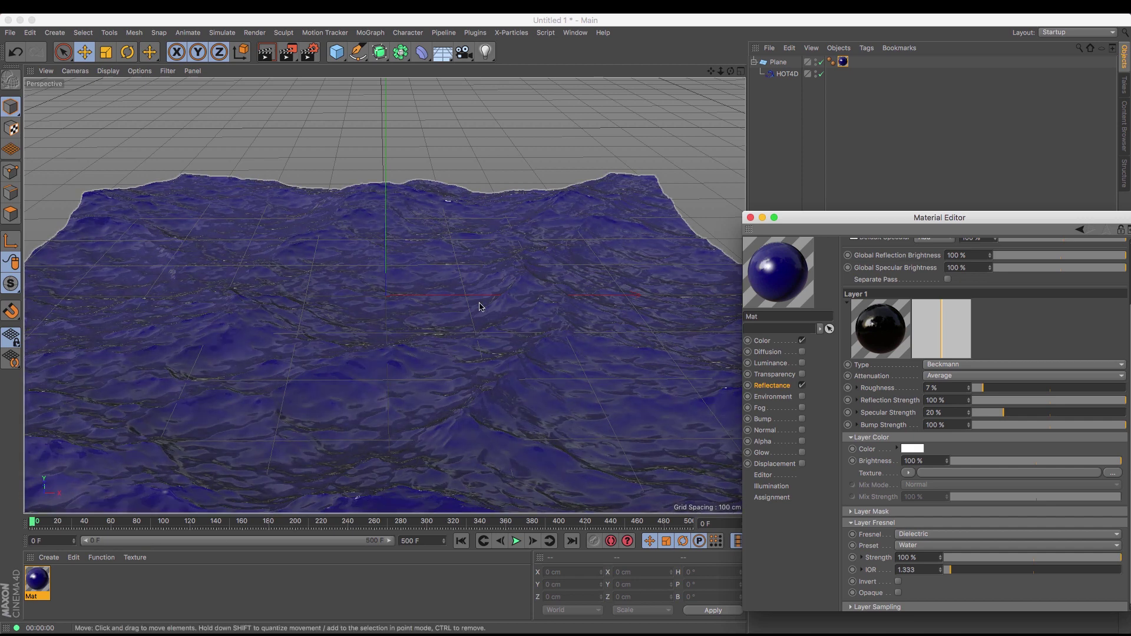
Add a Physical Sky to the scene and render the ocean in the perspective view from a new angle
left_click(266, 52)
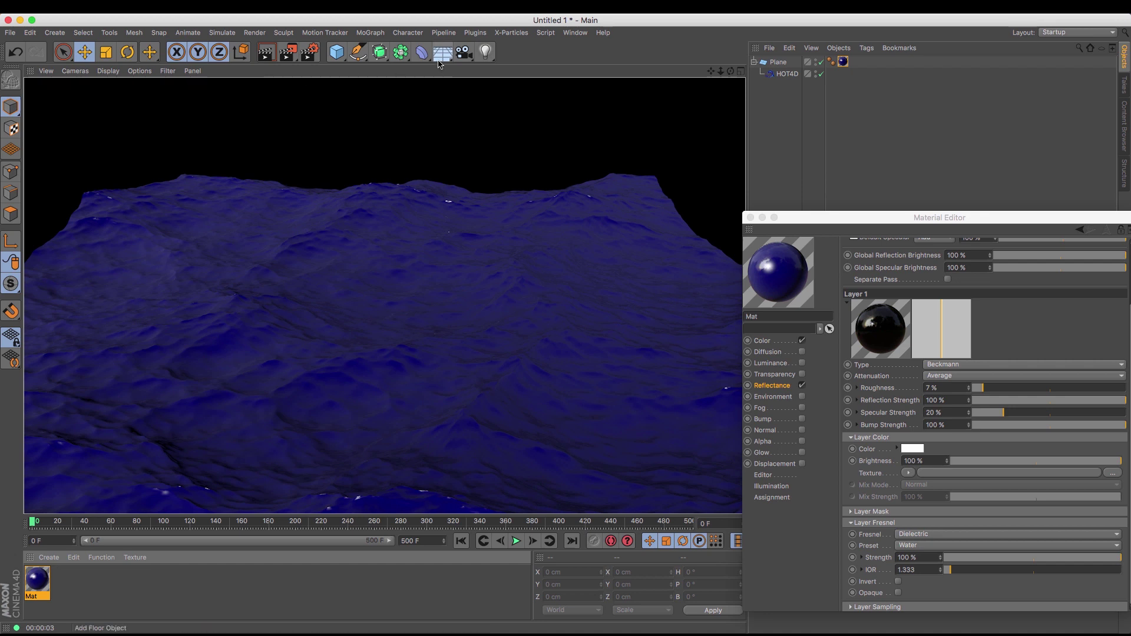
left_click(444, 61)
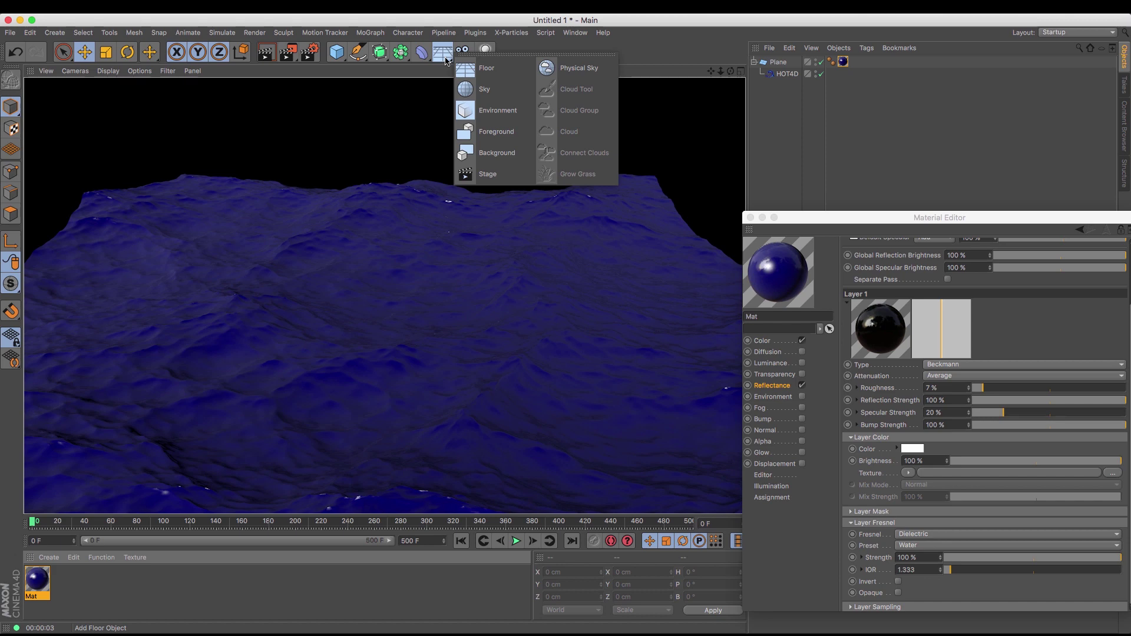
left_click(566, 71)
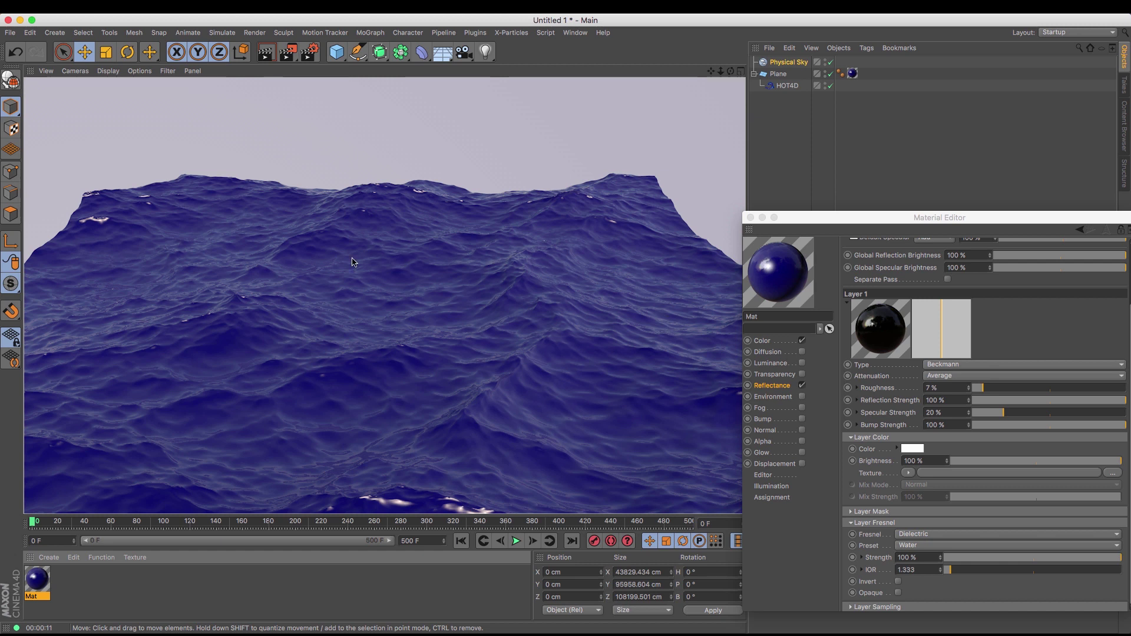
left_click_drag(733, 73, 683, 79)
left_click_drag(730, 70, 552, 86)
left_click(266, 52)
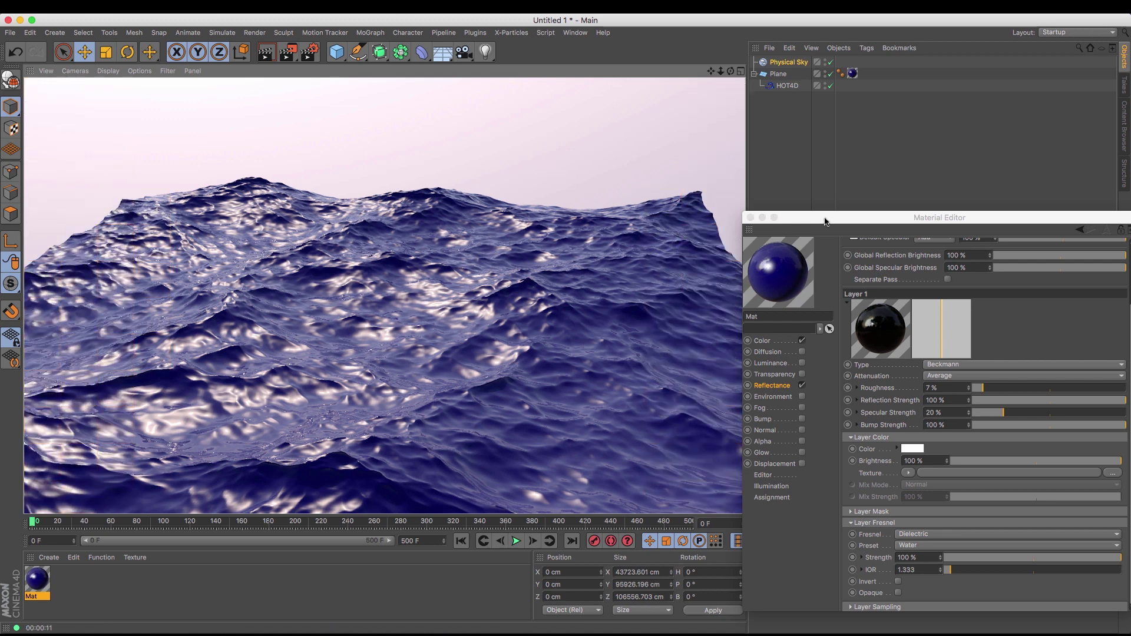
Set the water material's Default Specular width to 17% and render the perspective view again
left_click_drag(824, 221, 692, 151)
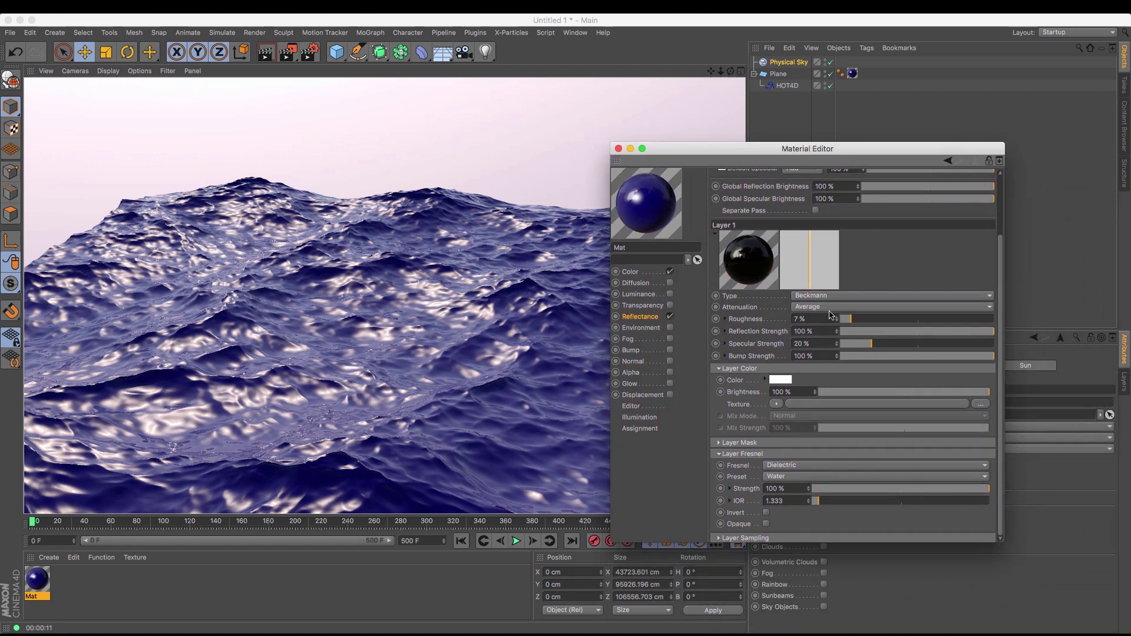
scroll(922, 269, "up", 3)
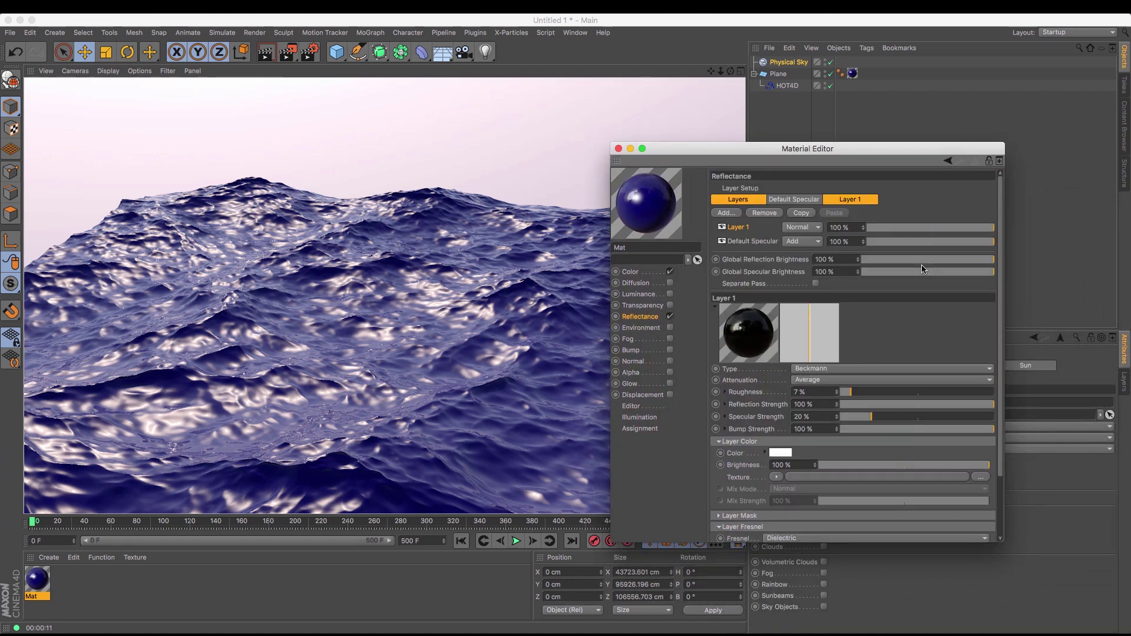
left_click(802, 204)
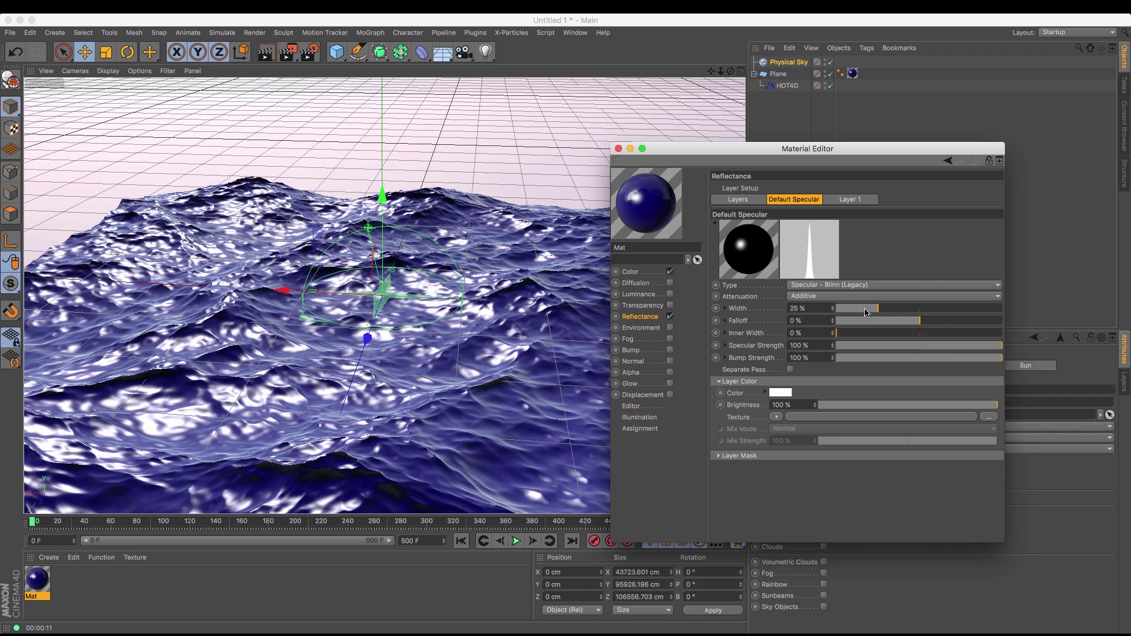
left_click(865, 308)
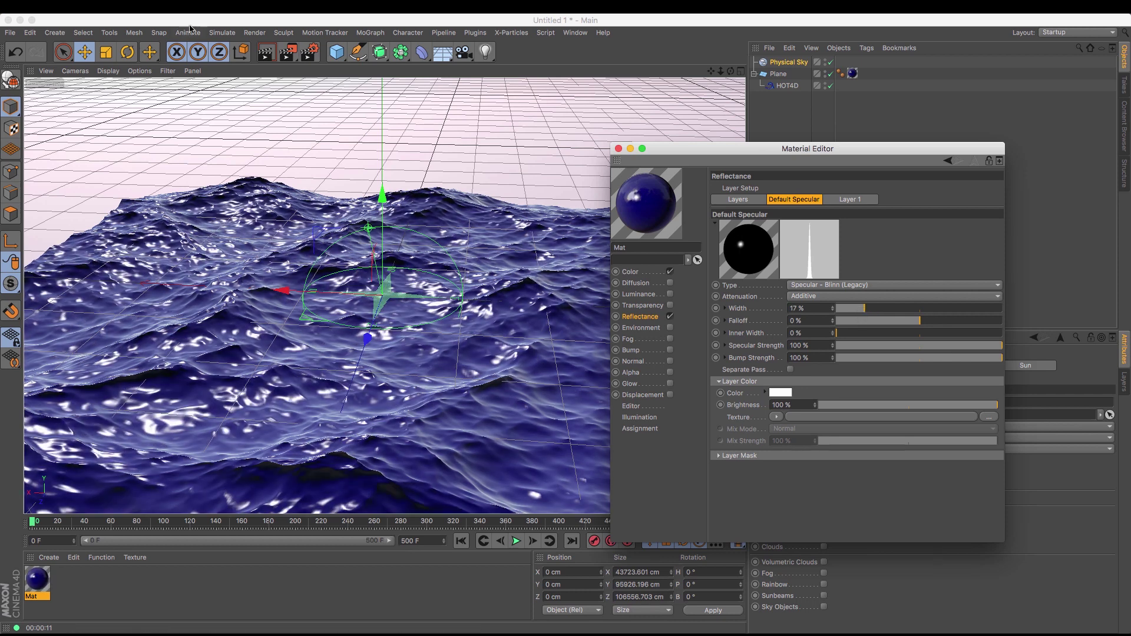
left_click(389, 204)
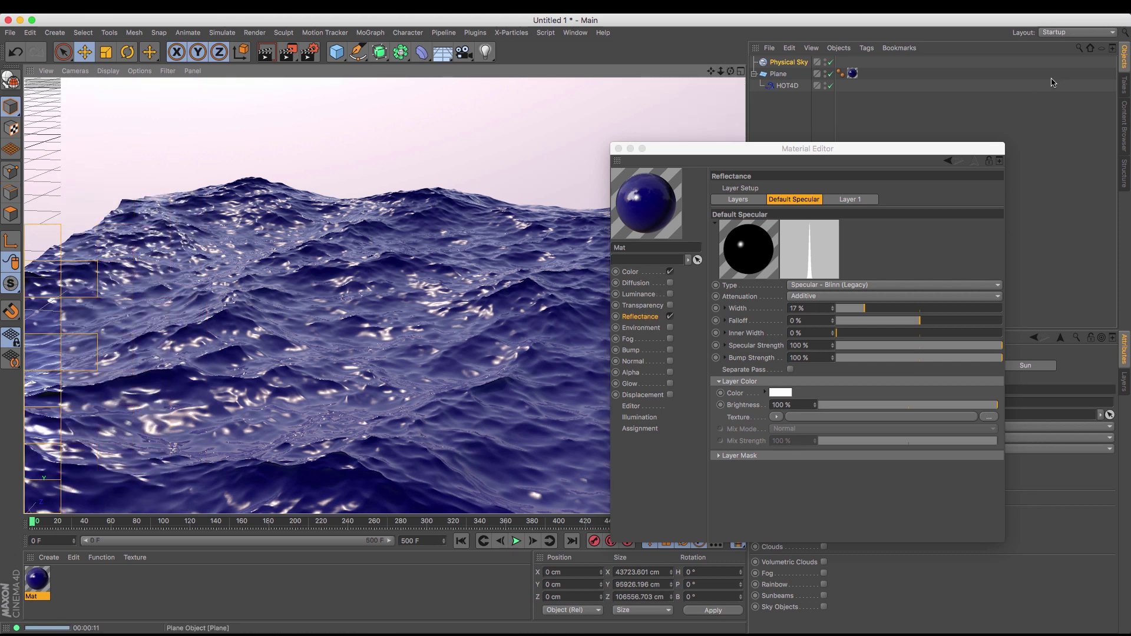
Play the ocean animation in an unobstructed perspective view from another angle and close the Material Editor
mouse_move(730, 71)
left_mouse_down()
mouse_move(707, 78)
mouse_move(719, 86)
left_mouse_up()
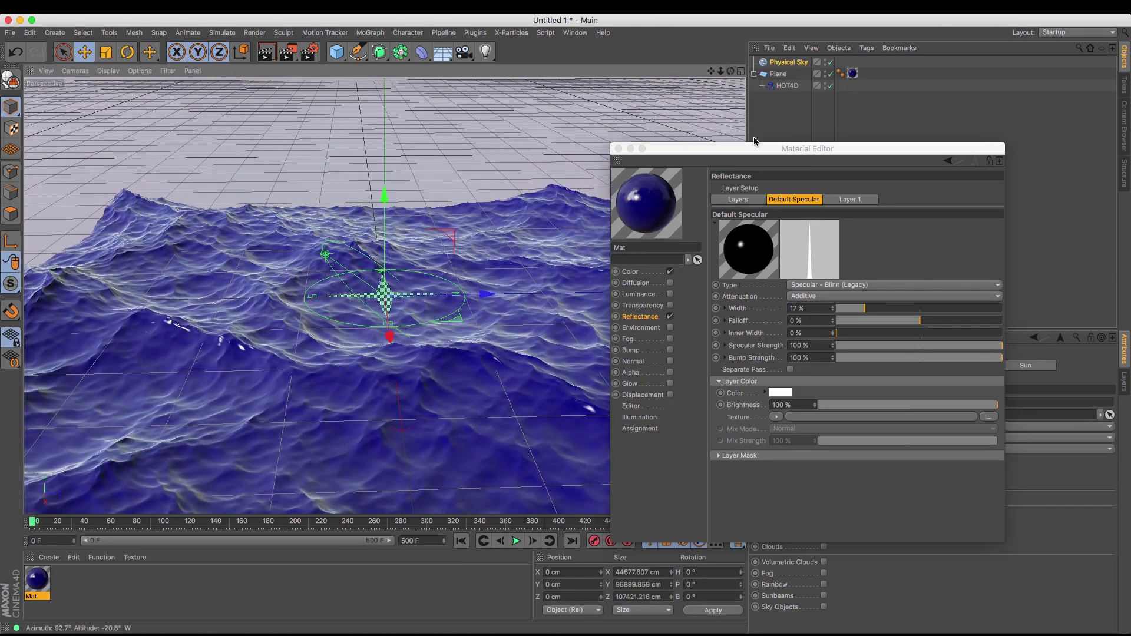
left_click_drag(757, 148, 915, 214)
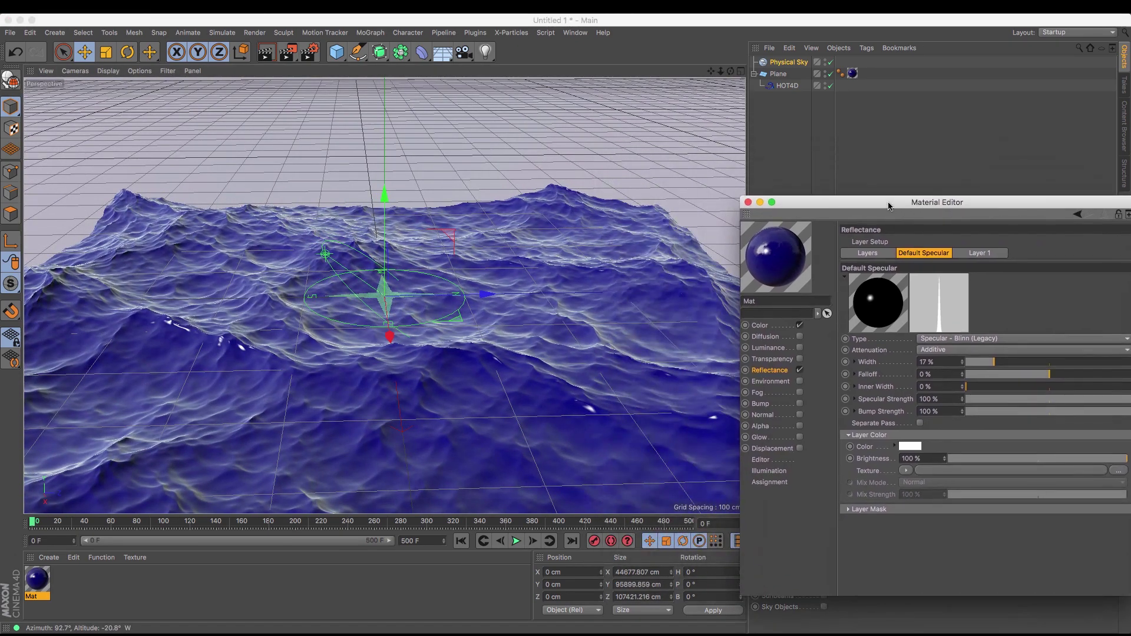
left_click(515, 540)
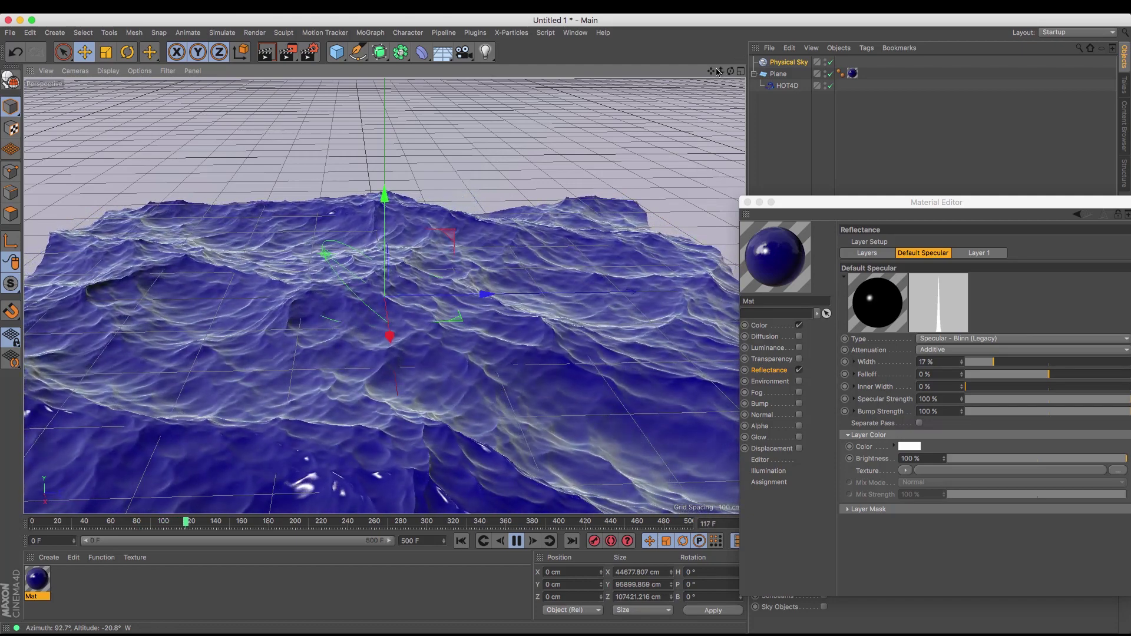
mouse_move(711, 70)
left_mouse_down()
mouse_move(728, 49)
mouse_move(726, 72)
mouse_move(703, 73)
mouse_move(714, 72)
left_mouse_up()
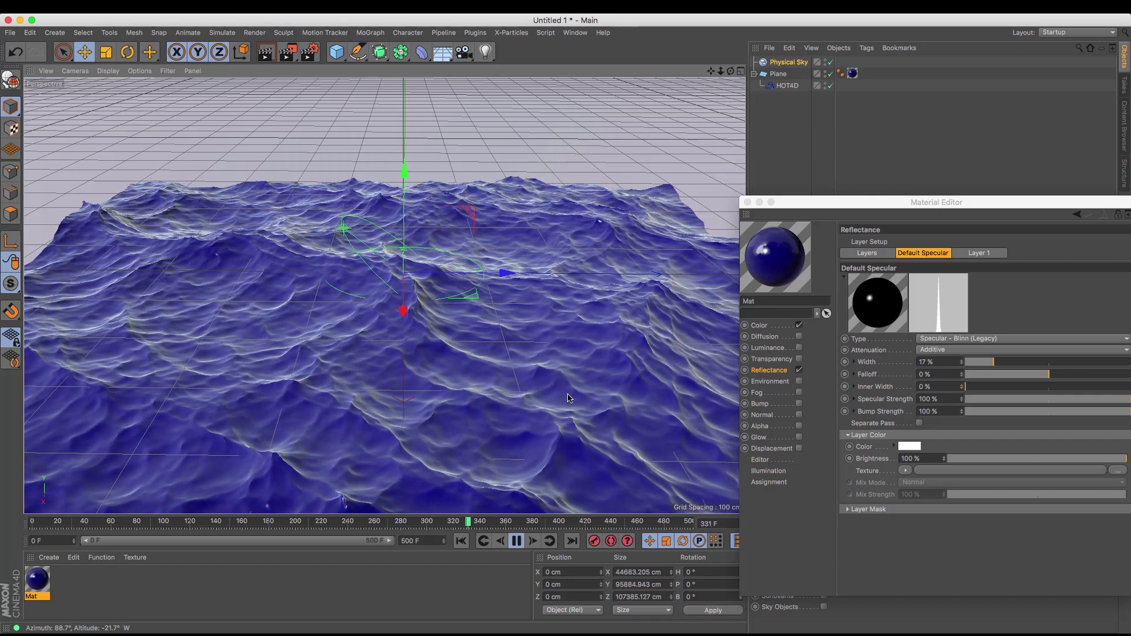
left_click_drag(831, 204, 624, 128)
left_click(563, 125)
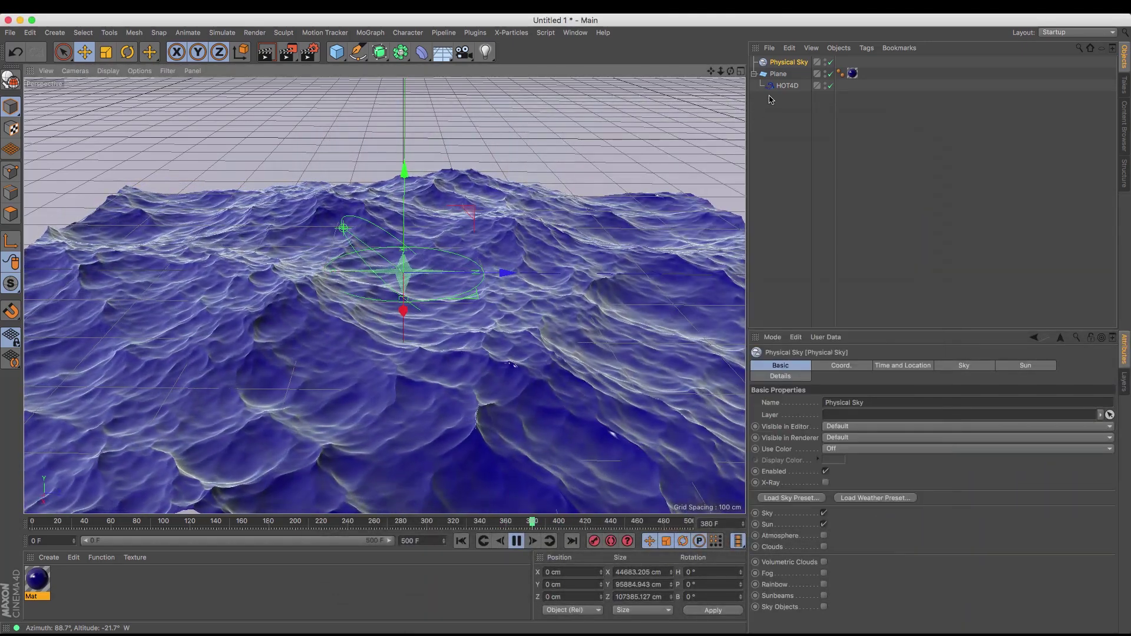
Set the HOT4D deformer's approximate wave height to 58 m and its chopyness to 0.7
left_click(779, 86)
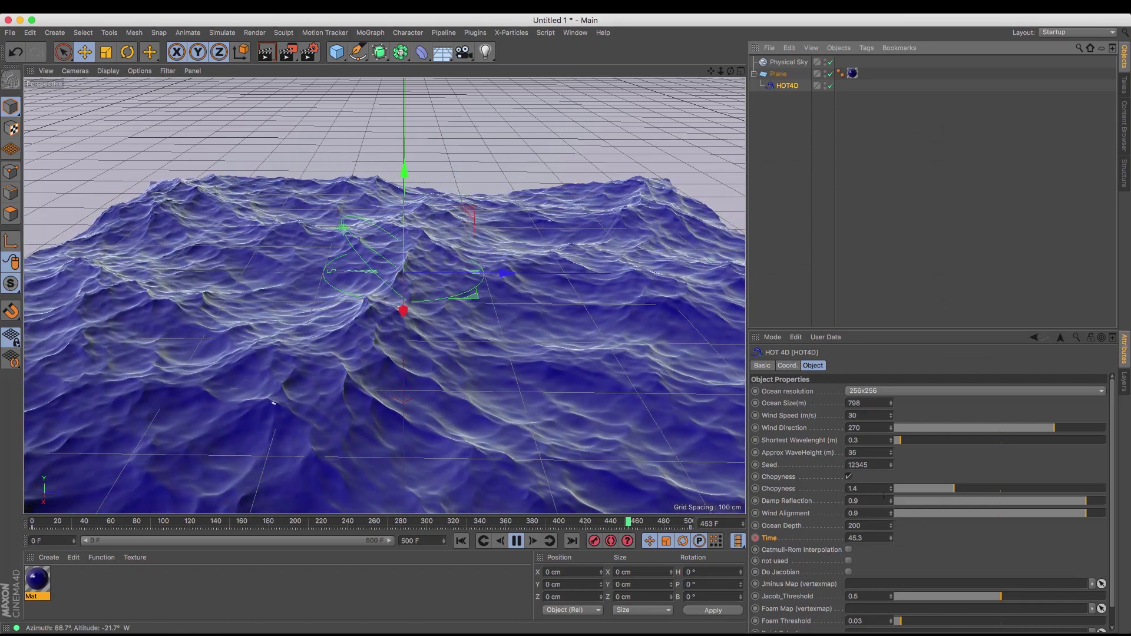
left_click_drag(892, 452, 891, 446)
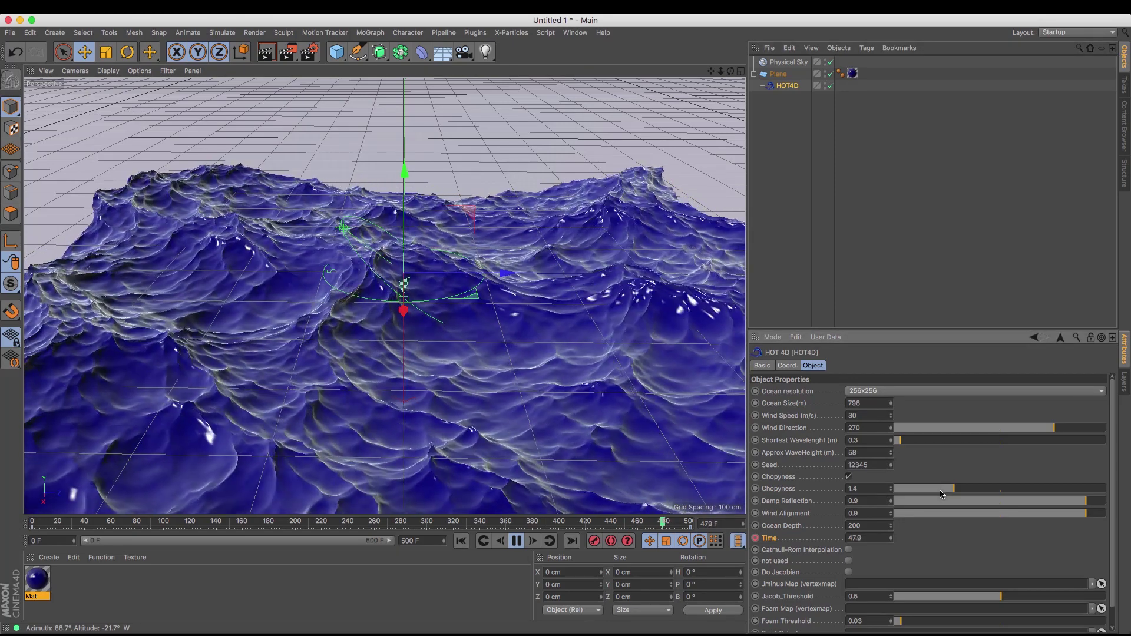
left_click_drag(940, 494, 938, 493)
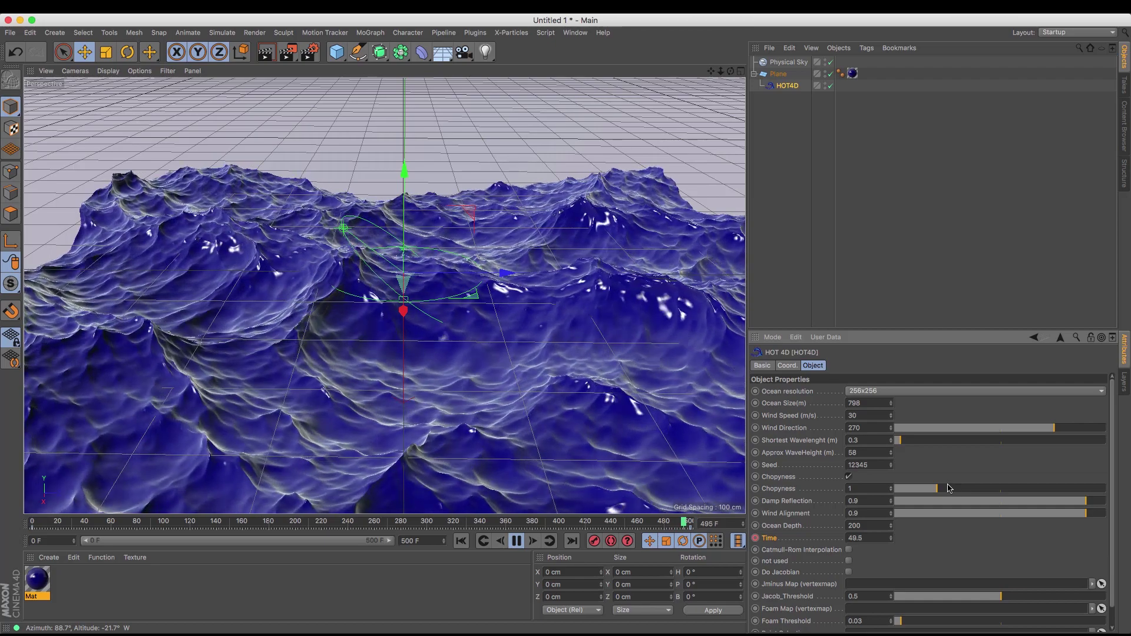
left_click_drag(932, 485, 924, 493)
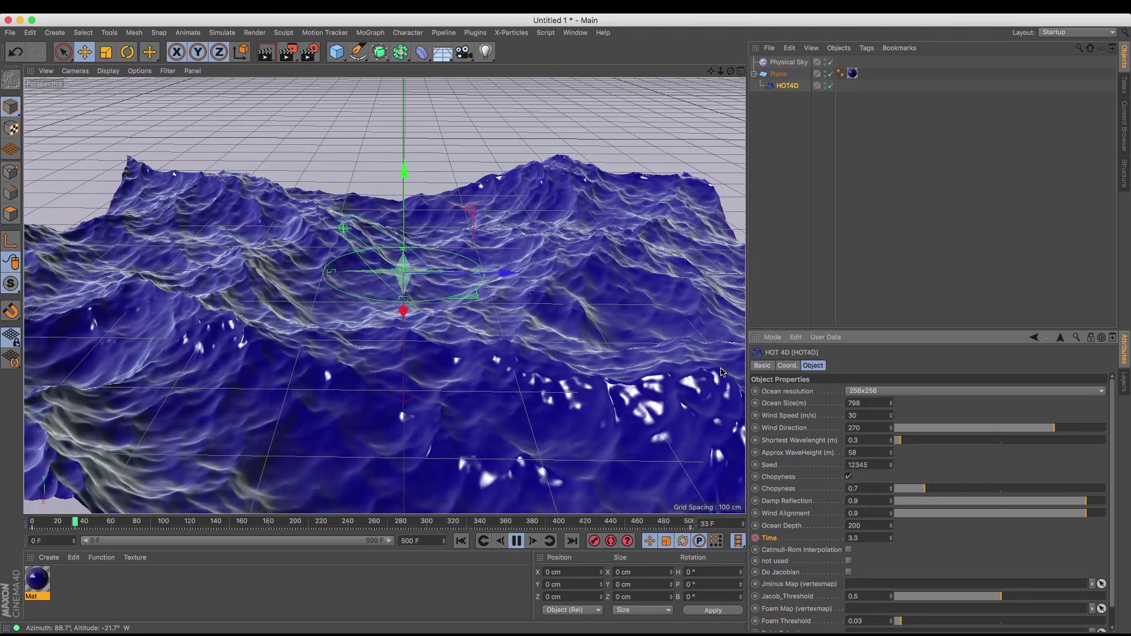
Examine the animated waves from another angle, and stop playback with the timeline back at frame 0
left_click_drag(730, 71, 669, 77)
left_click_drag(384, 295, 382, 293)
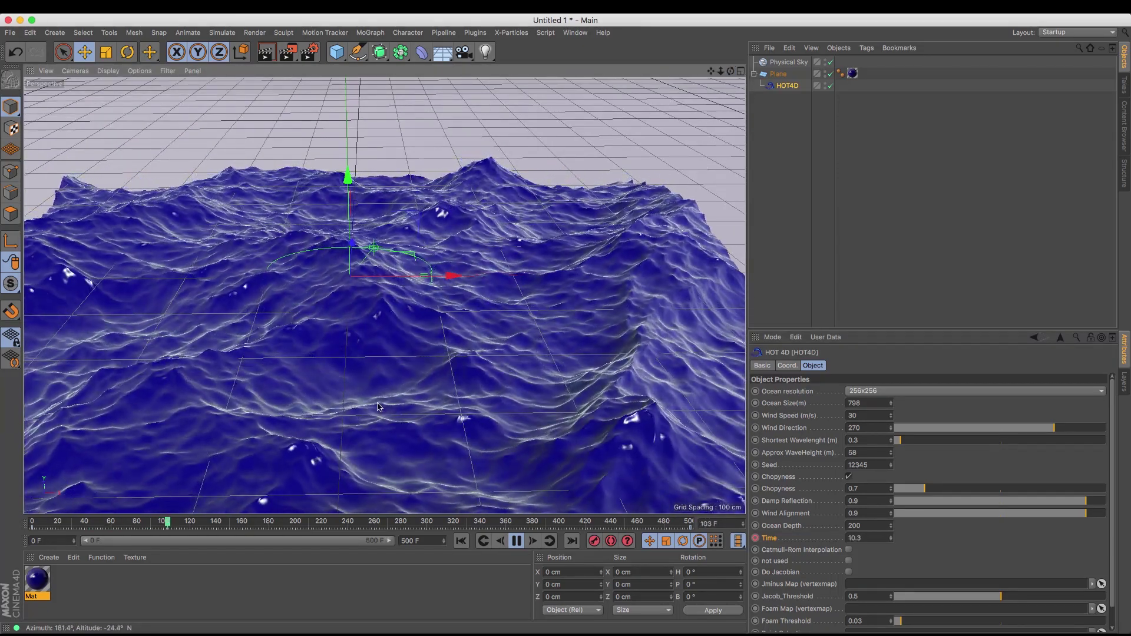
mouse_move(721, 72)
left_mouse_down()
mouse_move(385, 296)
mouse_move(723, 74)
left_mouse_up()
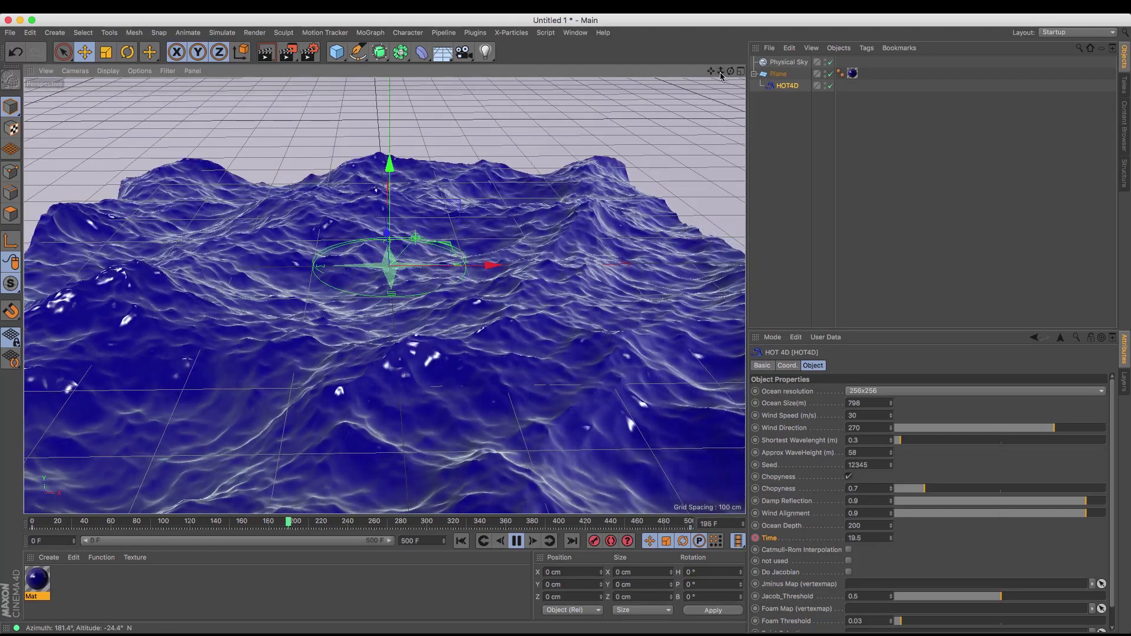
left_click(516, 541)
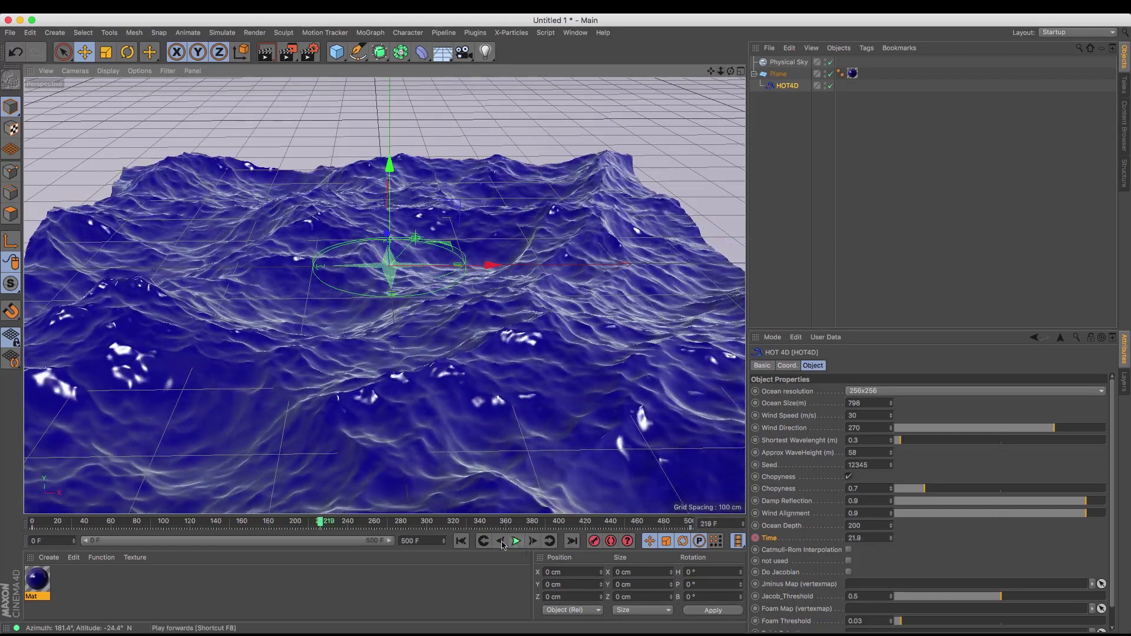
left_click(461, 540)
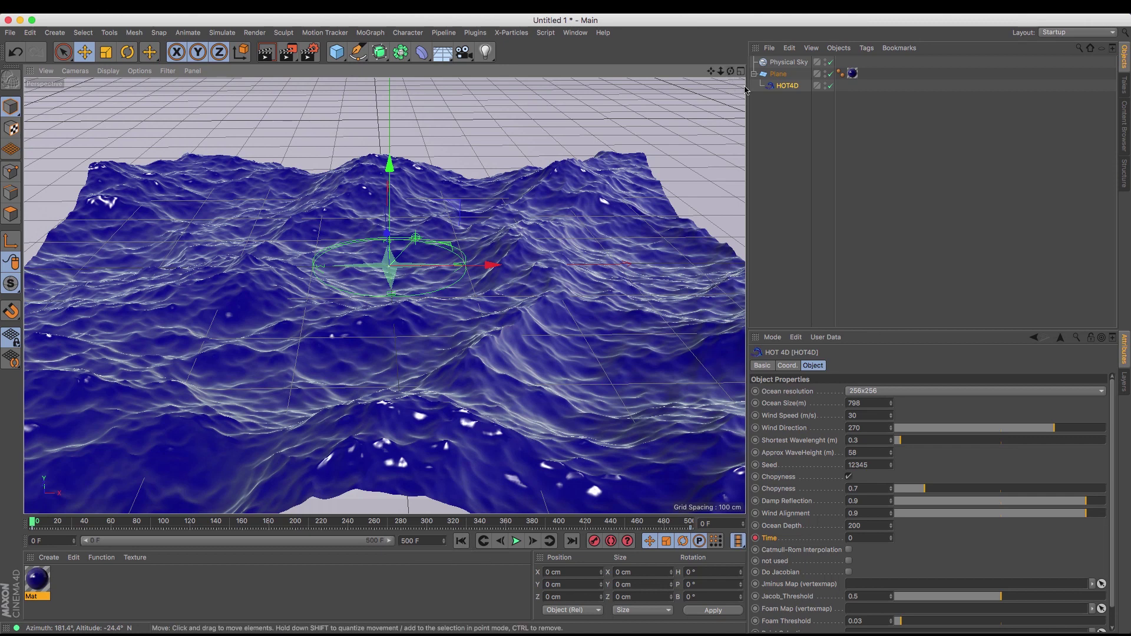
Duplicate the ocean Plane with its HOT4D deformer above the Physical Sky and hide the collapsed copy
left_click(778, 75)
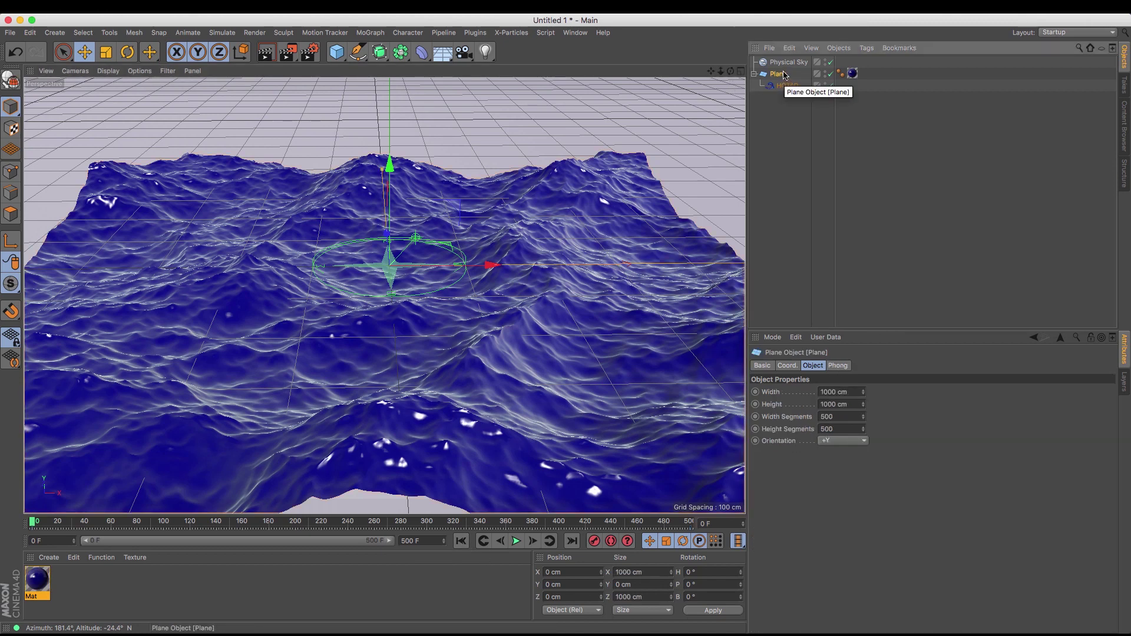
left_click_drag(784, 75, 789, 60, "ctrl")
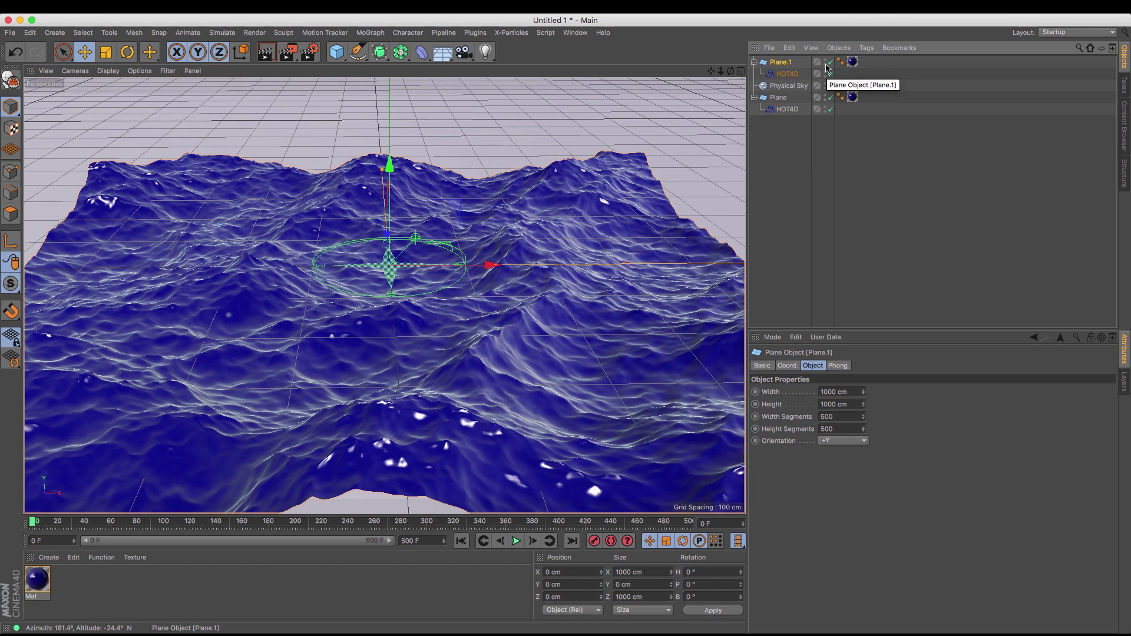
left_click(754, 61)
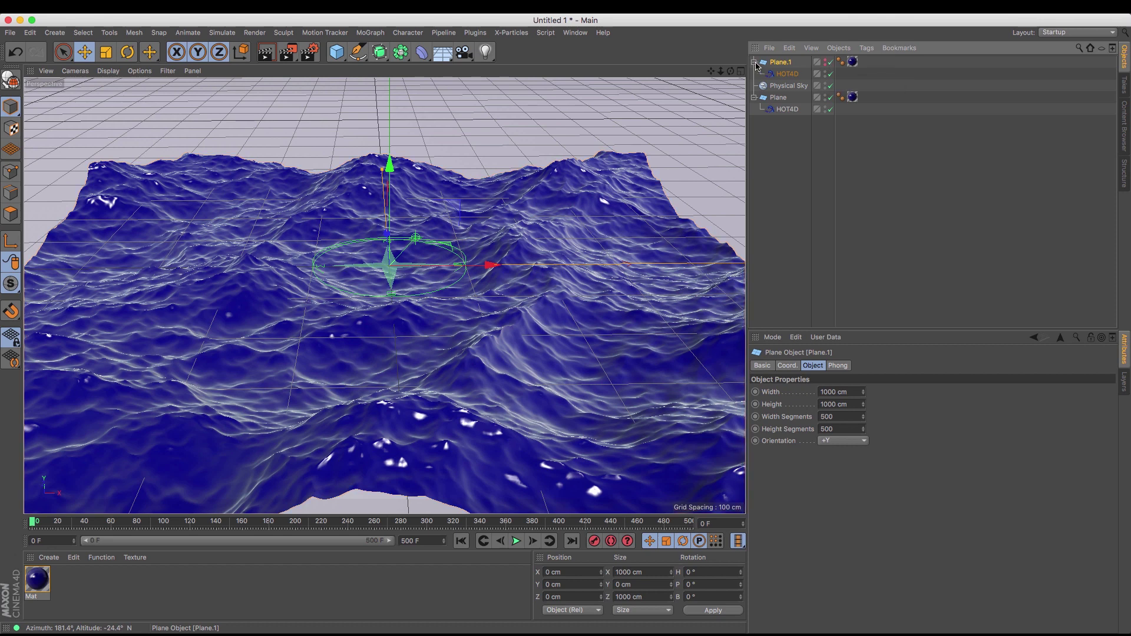
Convert the original Plane into an editable polygon object and expand its hierarchy to show the HOT4D deformer
left_click(781, 86)
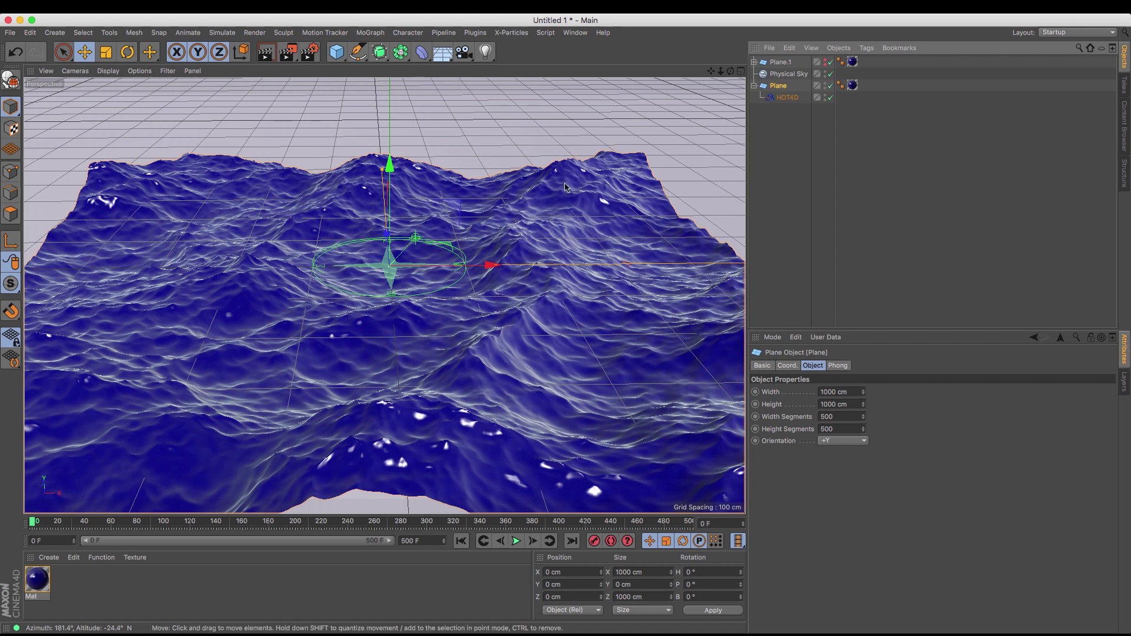
left_click(13, 85)
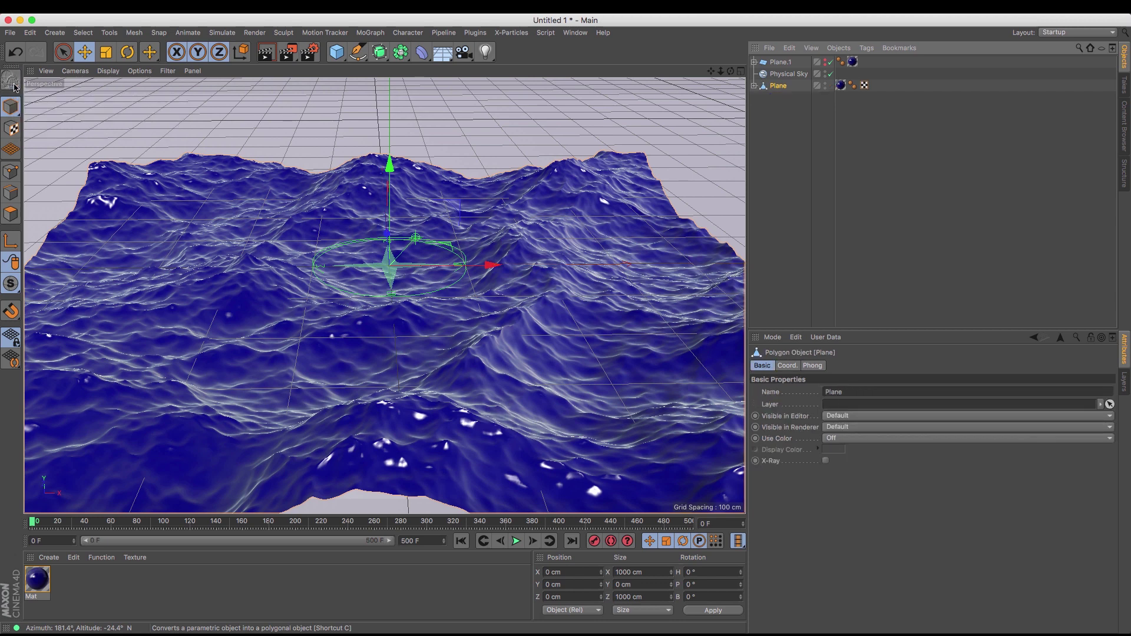
left_click(753, 87)
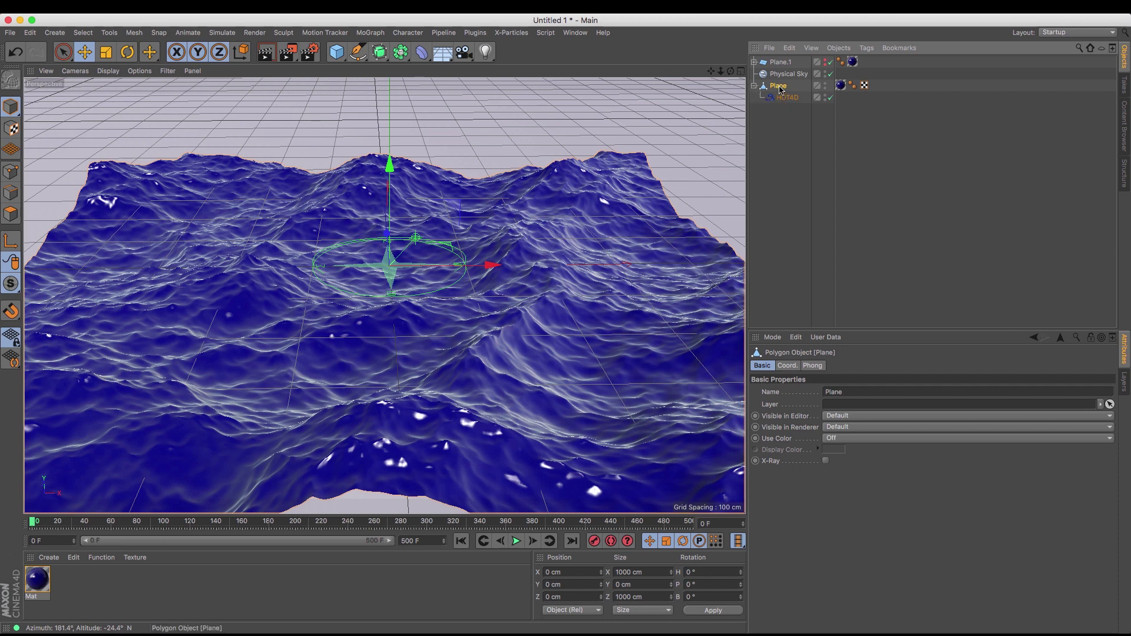
Create a vertex map on the polygon Plane in point mode with a vertex weight of 0% and mode Set
left_click(10, 171)
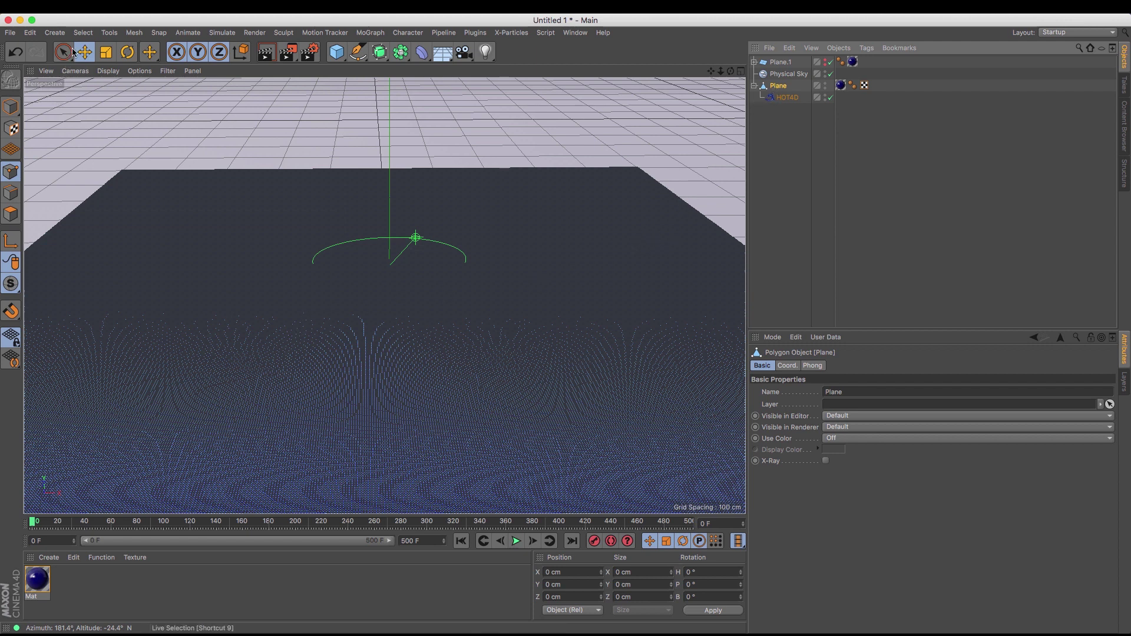
left_click(83, 33)
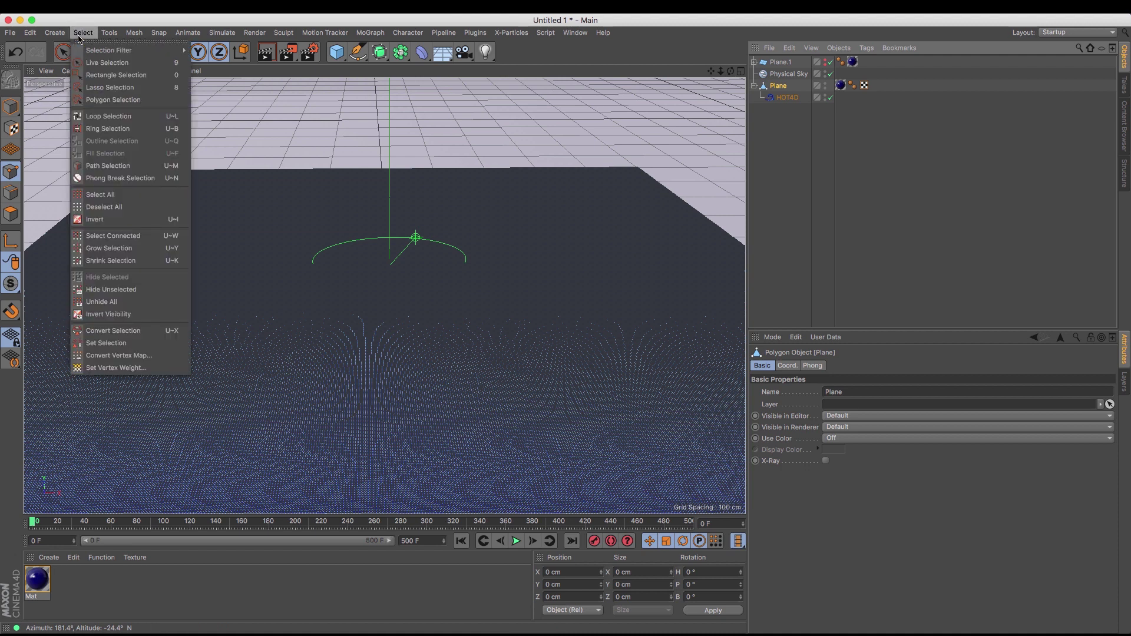
left_click(127, 369)
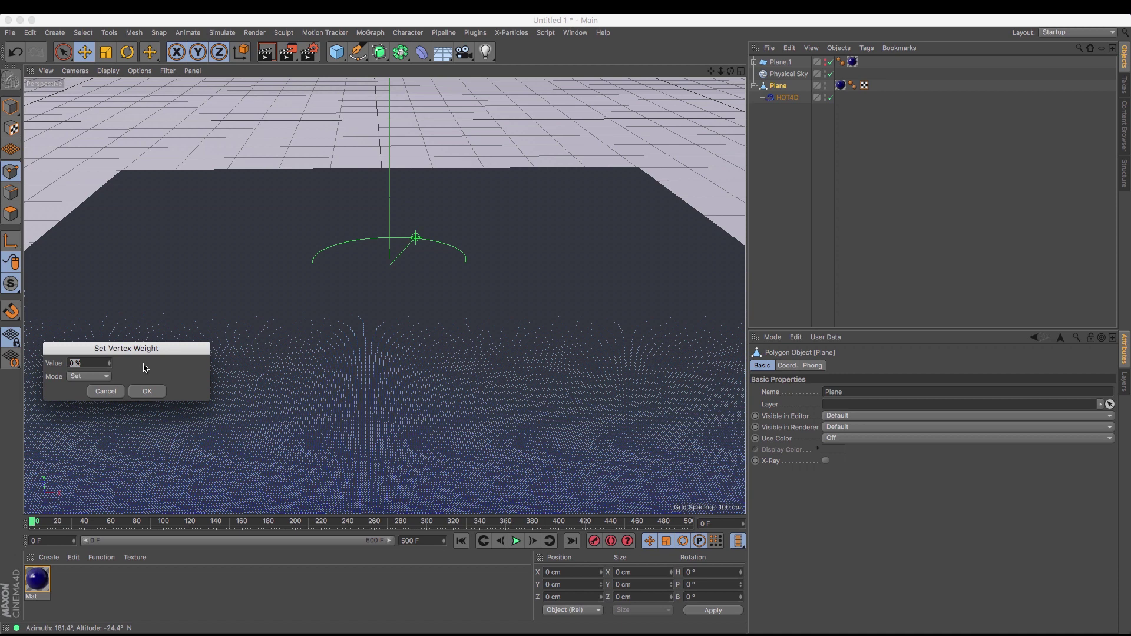
left_click(146, 392)
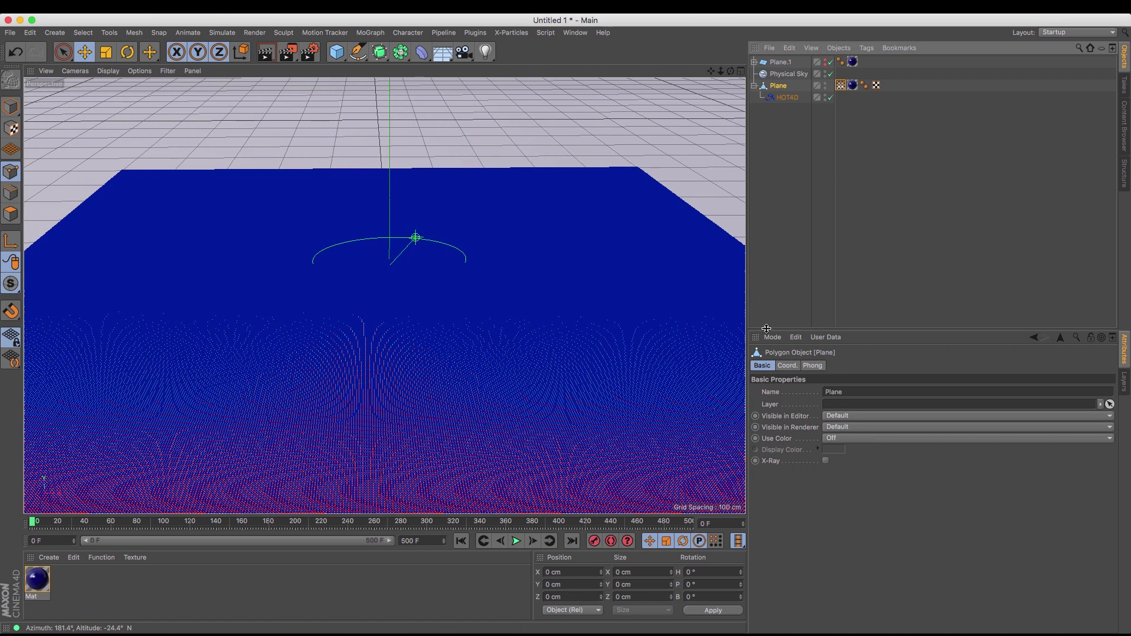
Rename the Plane's vertex map tag to Jacob and reselect the polygon Plane
left_click(841, 86)
left_click(830, 381)
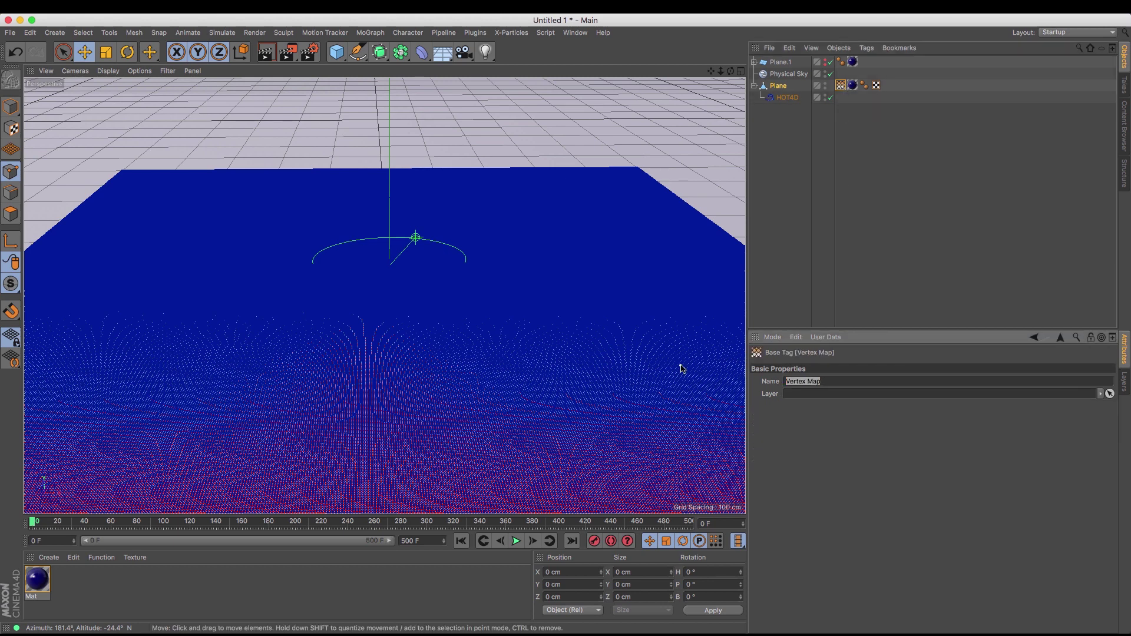
type("Jacob")
left_click(783, 192)
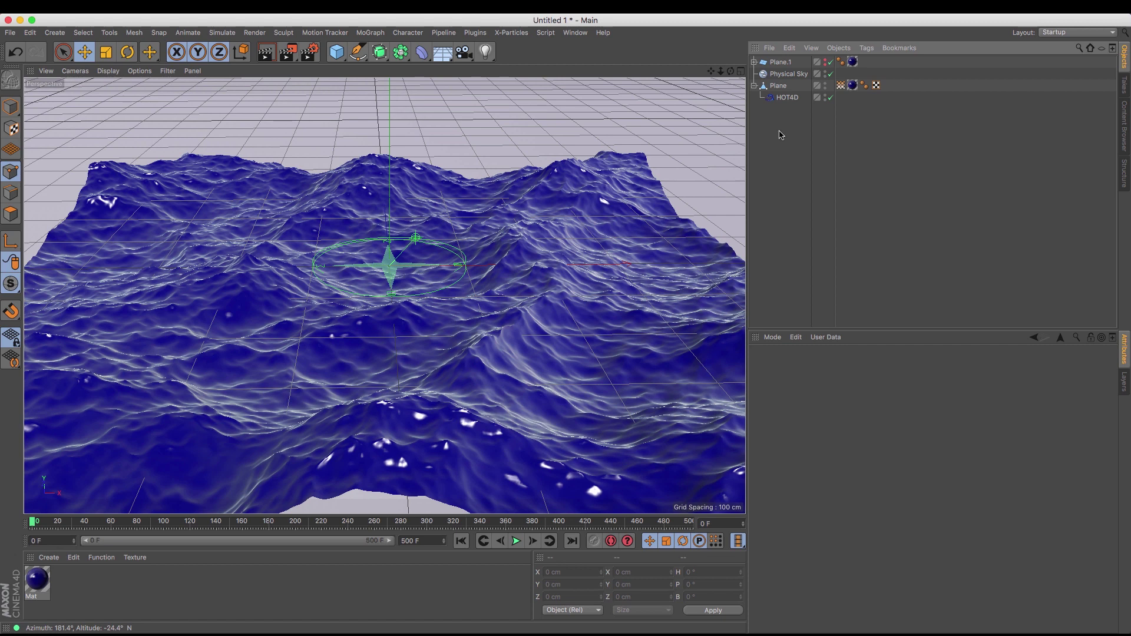
left_click(777, 87)
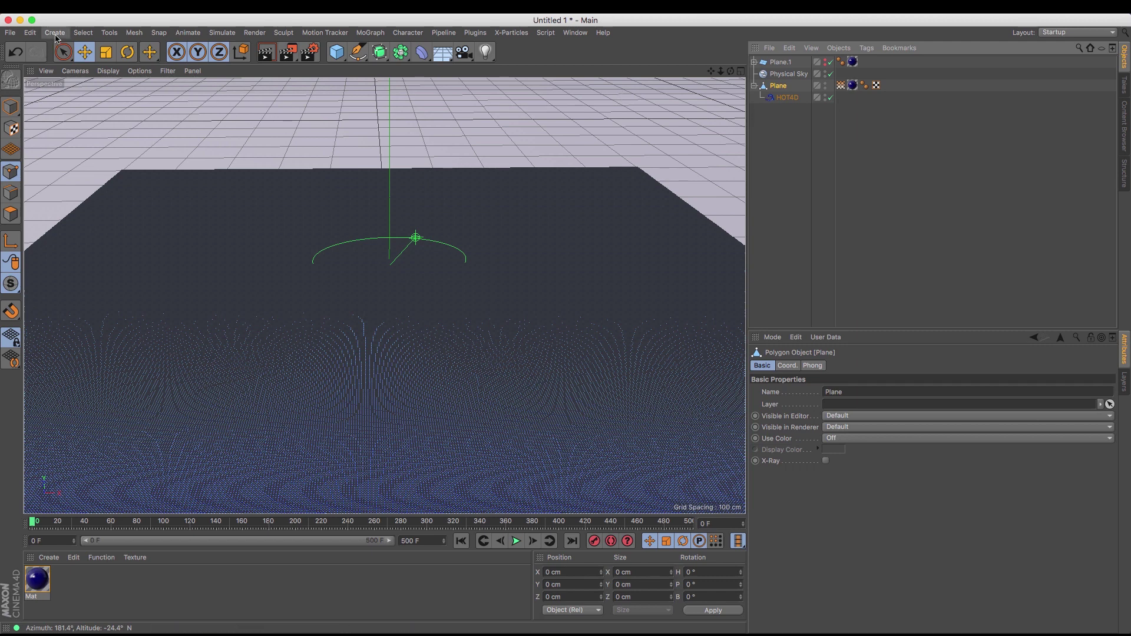
Create a second vertex map on the polygon Plane with Set Vertex Weight and rename the polygon object Foam
left_click(83, 32)
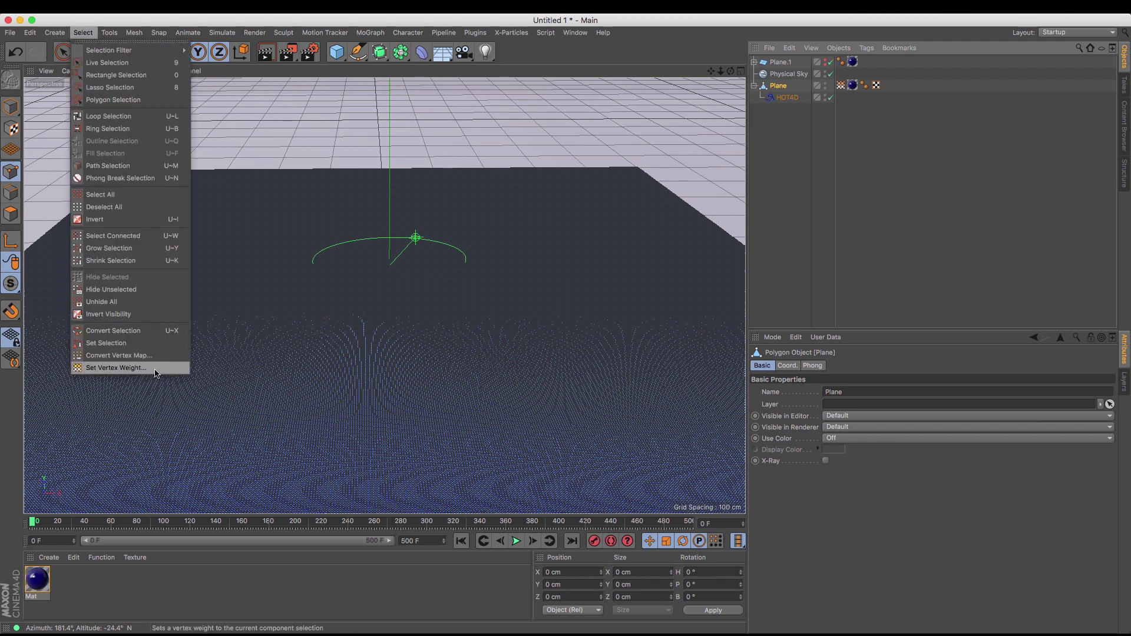
left_click(116, 368)
left_click(174, 388)
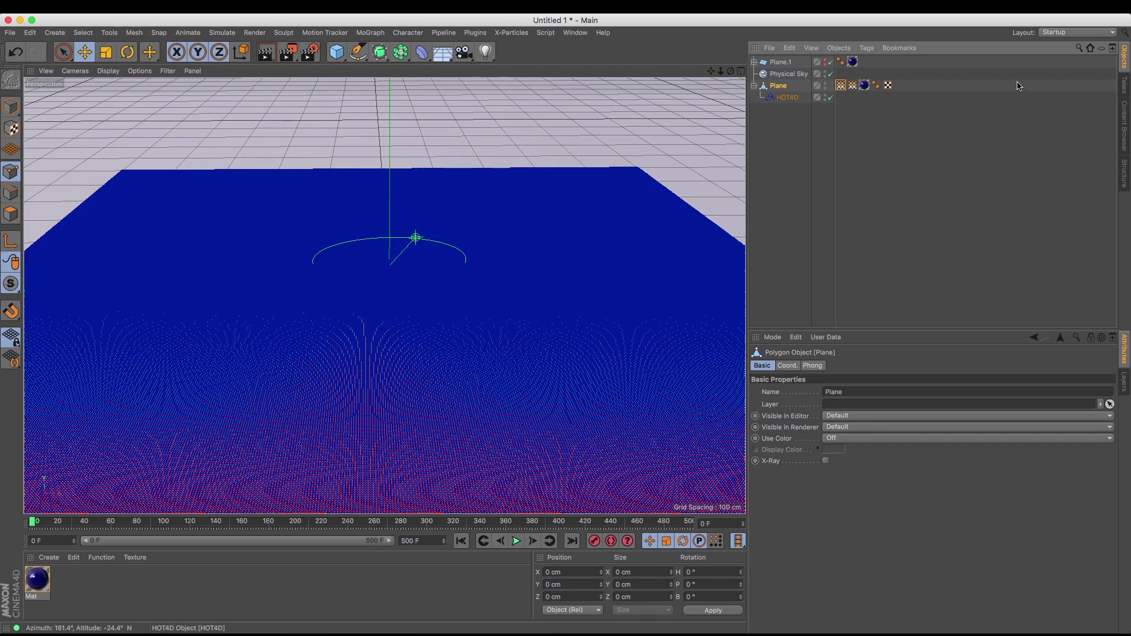
left_click(859, 393)
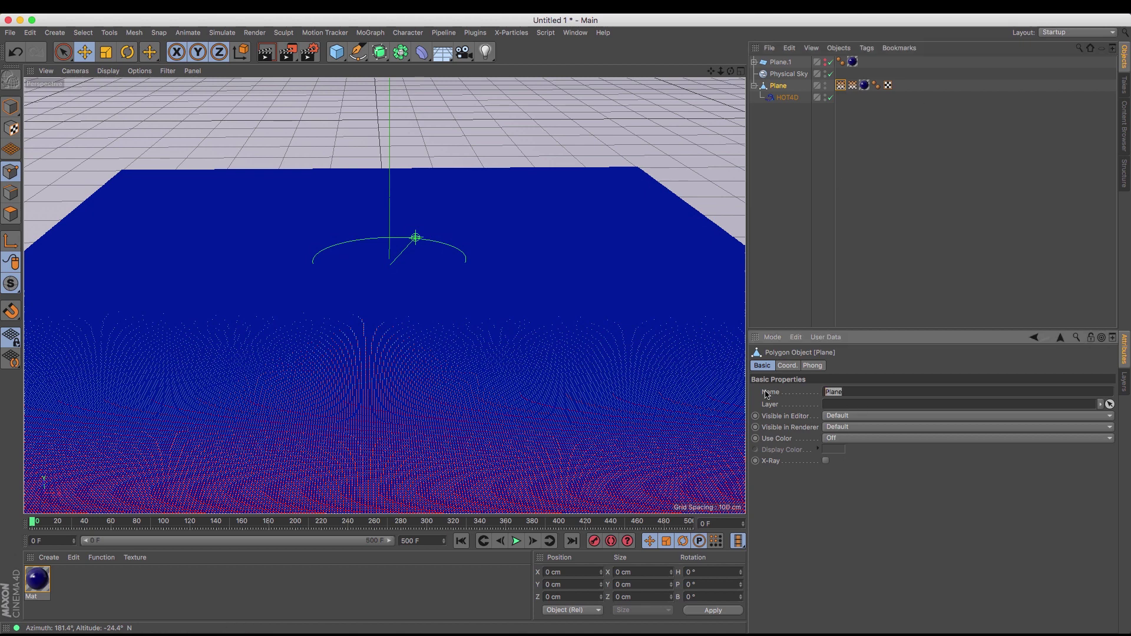
left_click(783, 214)
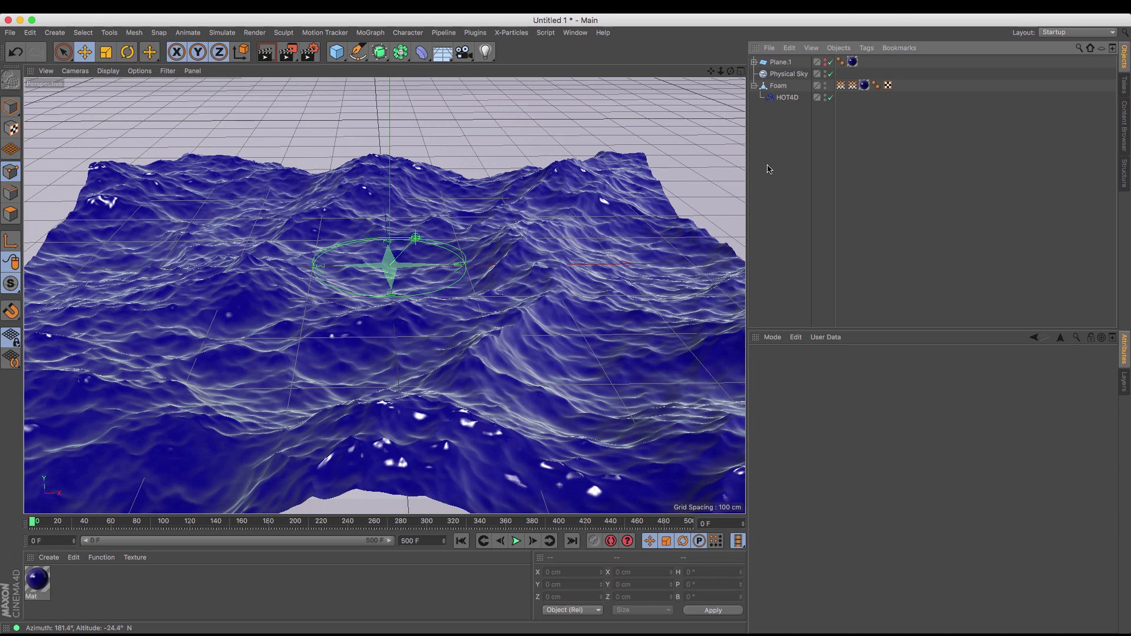
Assign the Jacob vertex map to the HOT4D deformer's Jminus Map and the new vertex map to its Foam Map
left_click(788, 98)
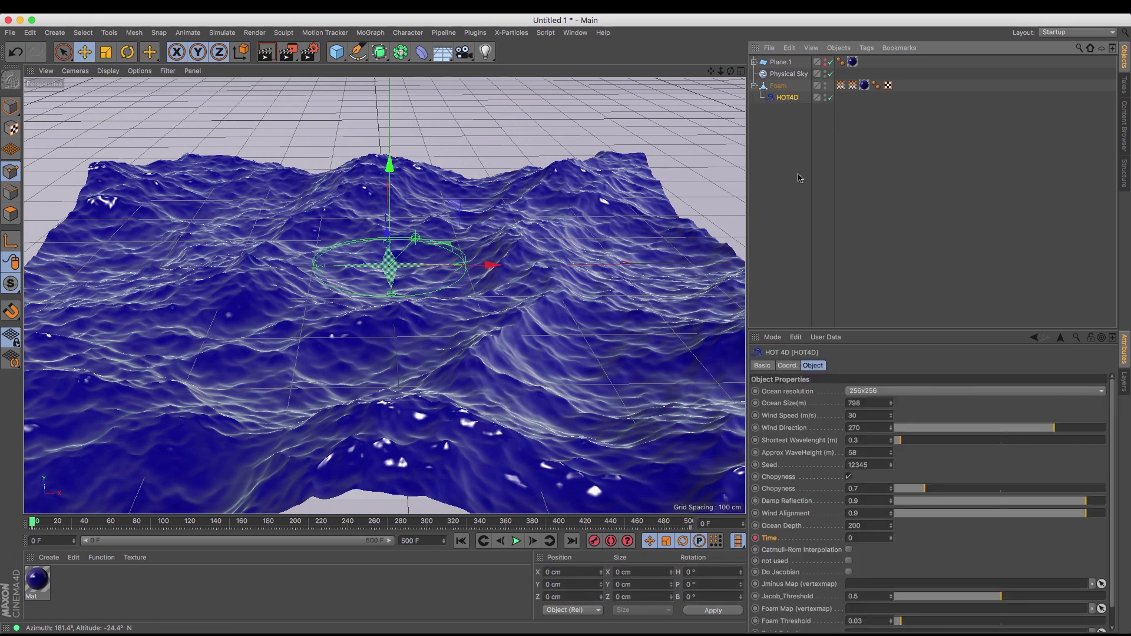
scroll(1113, 434, "down", 2)
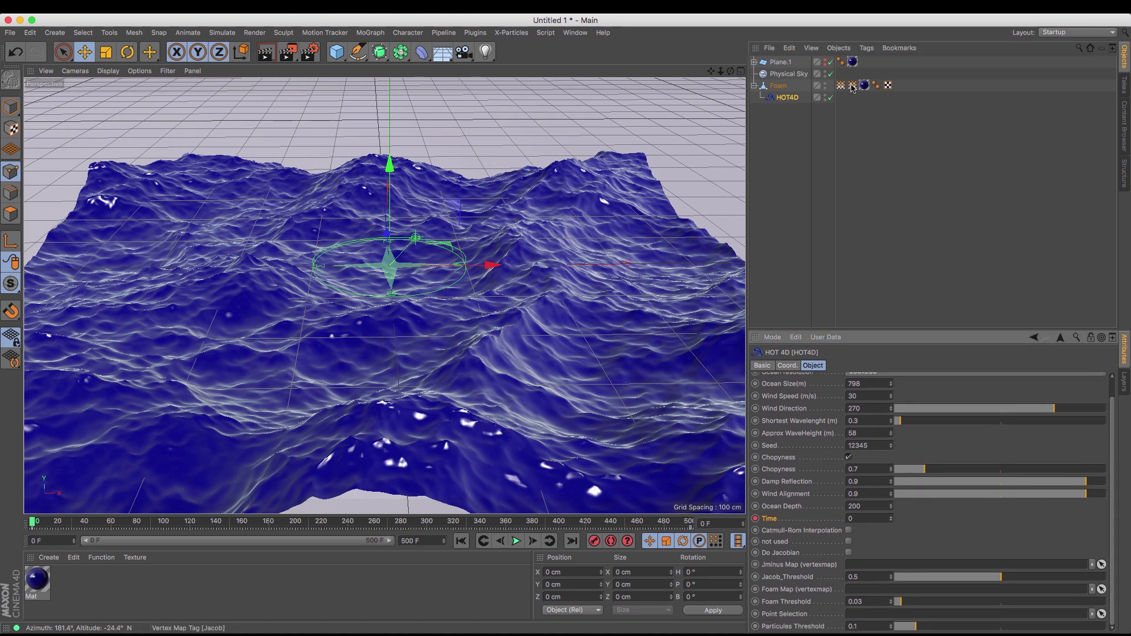
left_click_drag(852, 87, 861, 564)
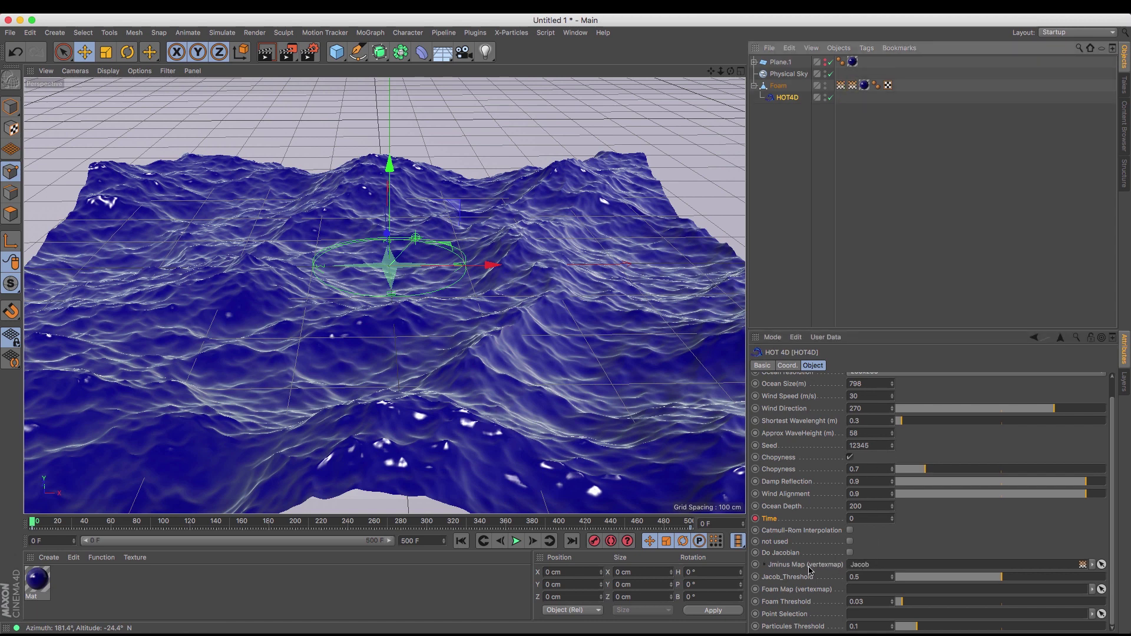
left_click(841, 87)
left_click_drag(841, 86, 874, 590)
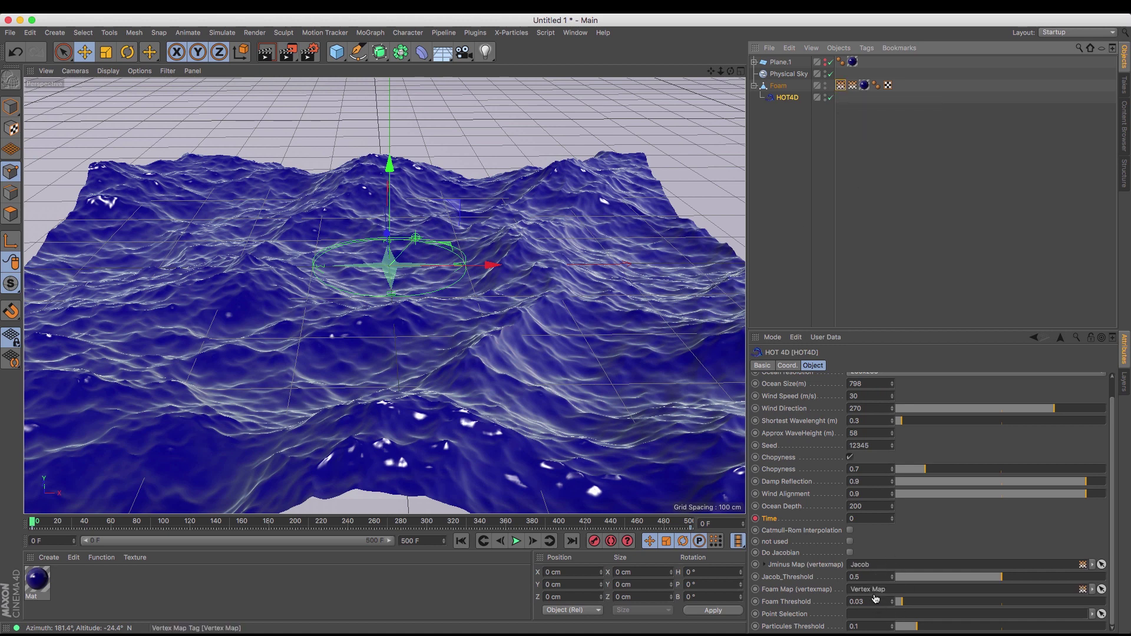
Rename the vertex map linked as the HOT4D Foam Map to Foam
left_click(868, 589)
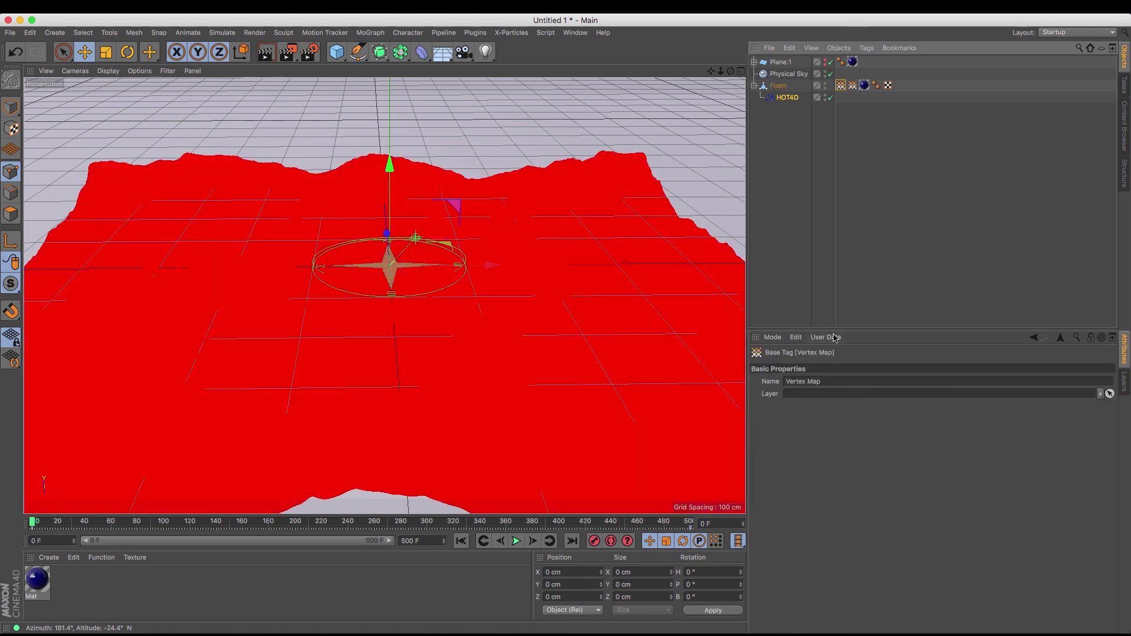
triple_click(846, 383)
type("Foam")
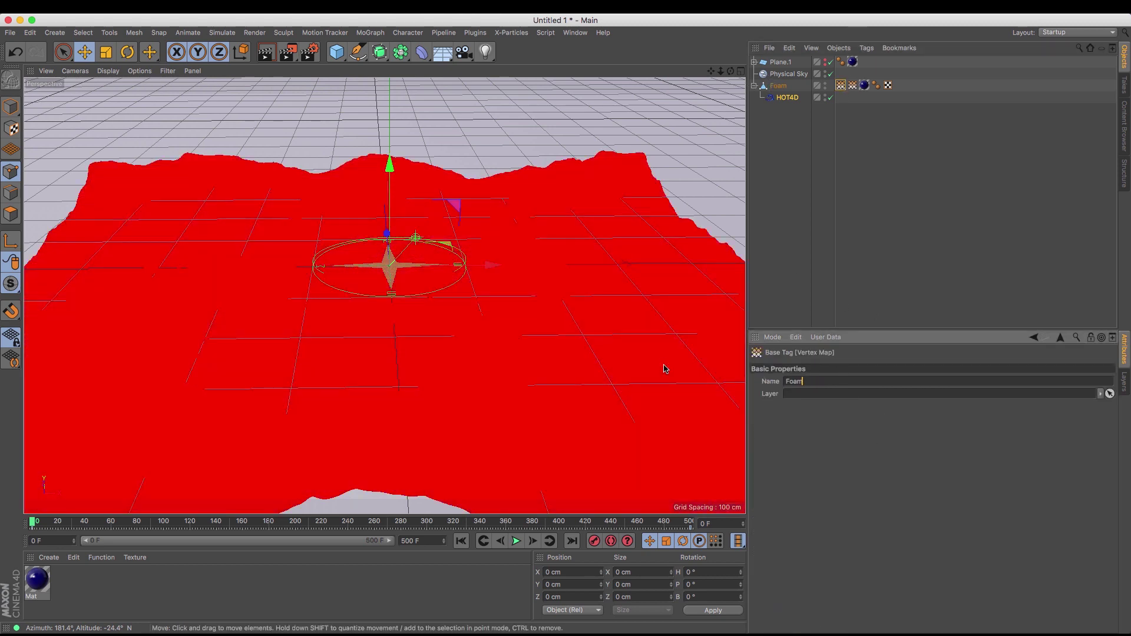
key("Return")
Rename the polygon object that holds the HOT4D deformer to Sea
left_click(780, 86)
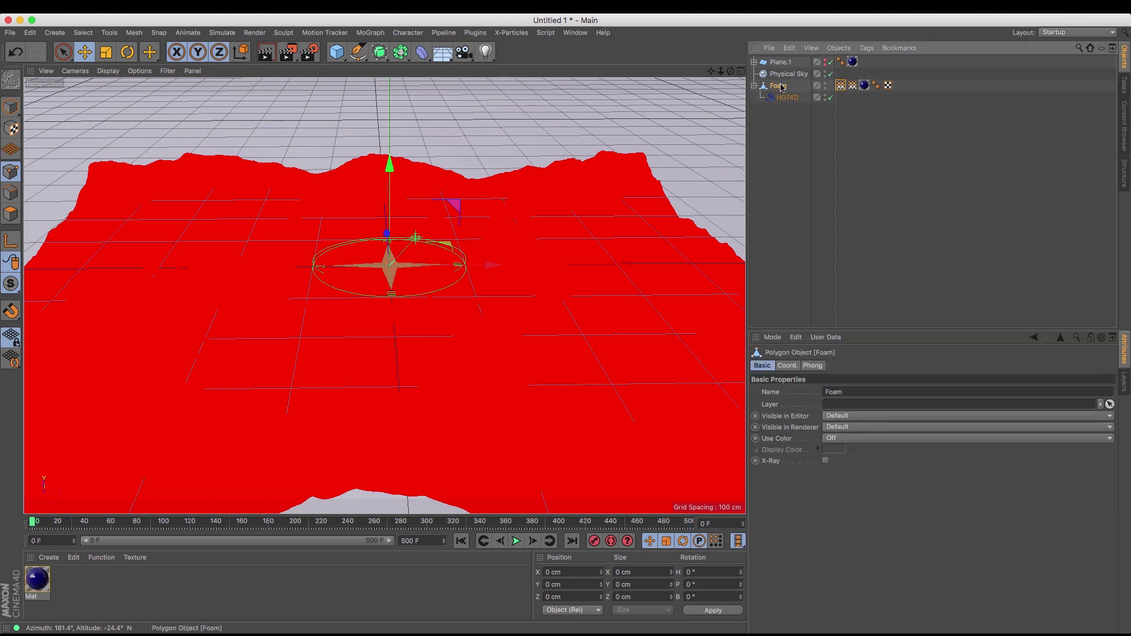
double_click(780, 86)
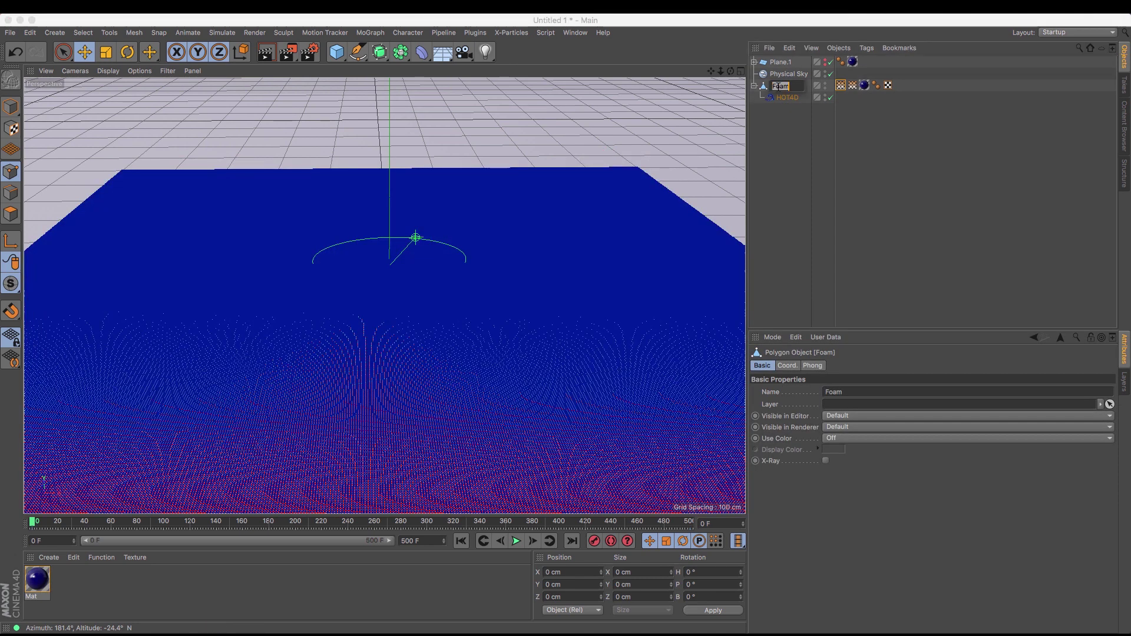
type("Sea")
key("Return")
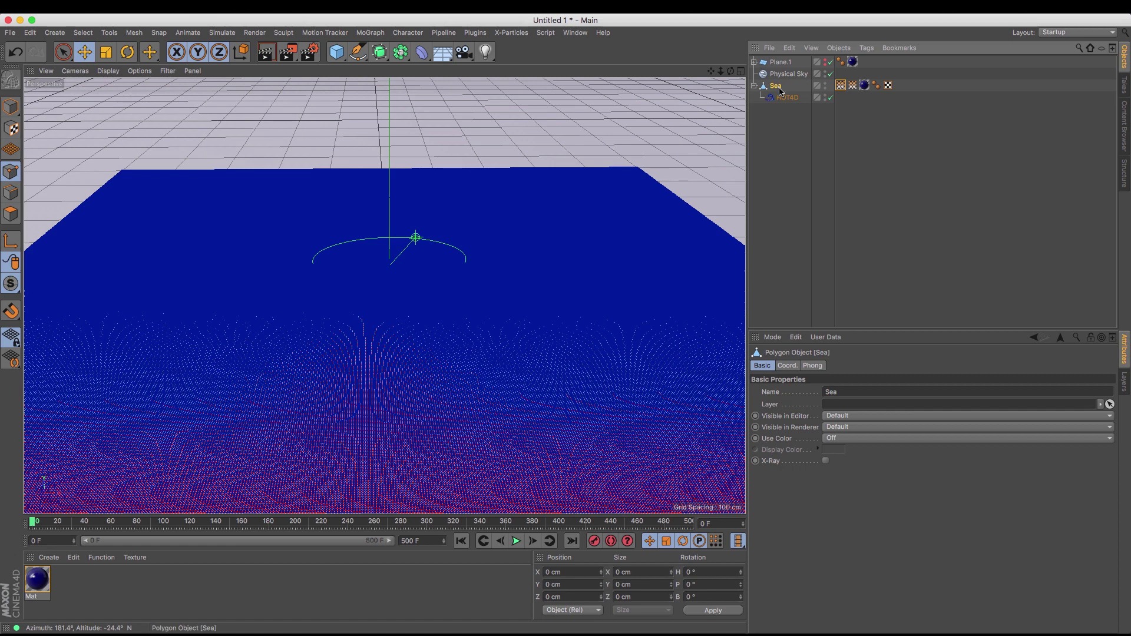
Review the HOT4D map settings and briefly play the animation to check how the vertex map behaves on the waves
left_click(787, 98)
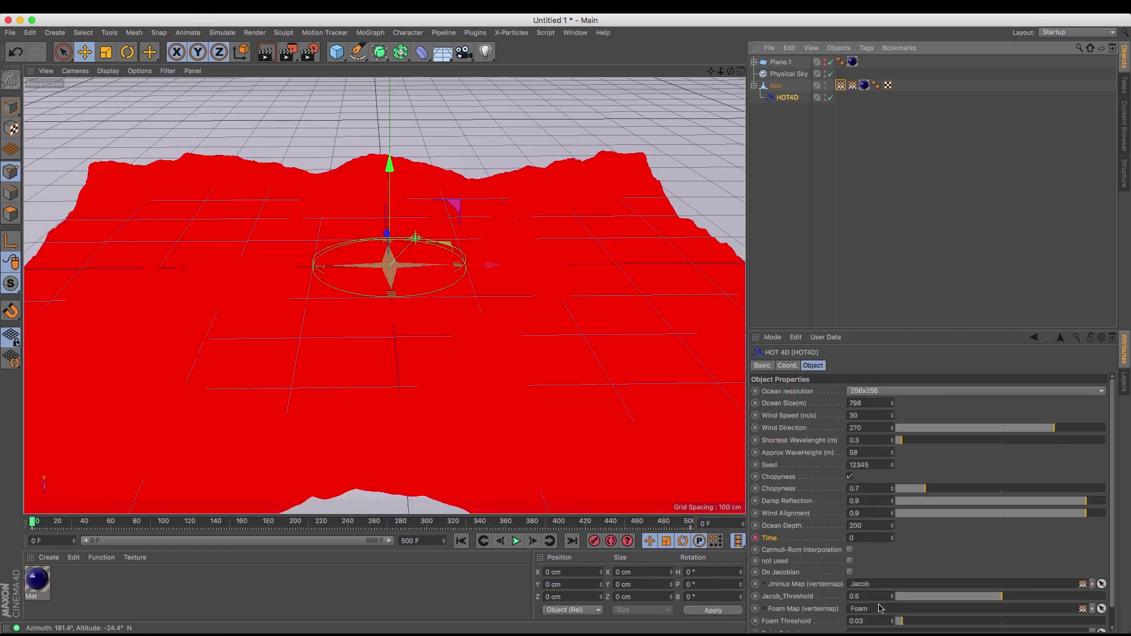
scroll(1111, 512, "down", 1)
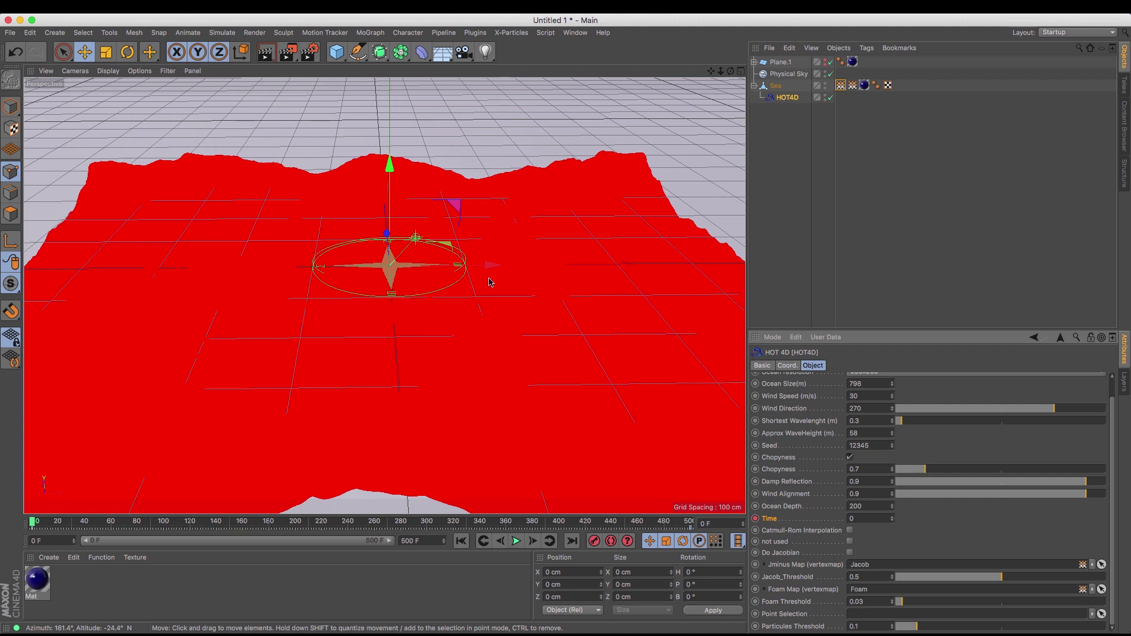
left_click(516, 545)
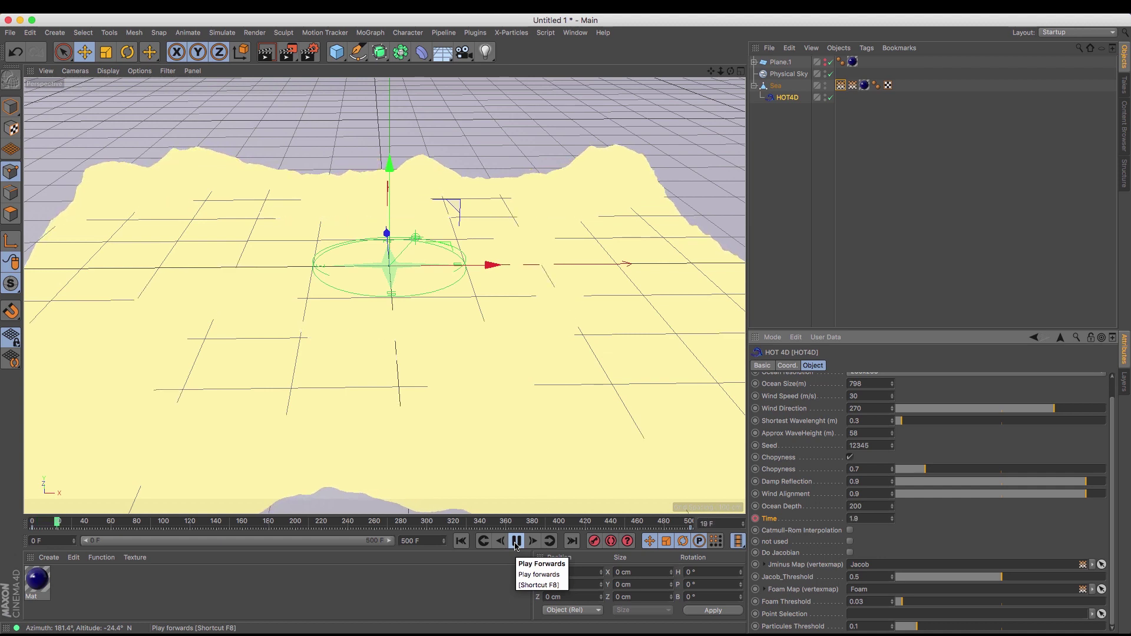
left_click(515, 542)
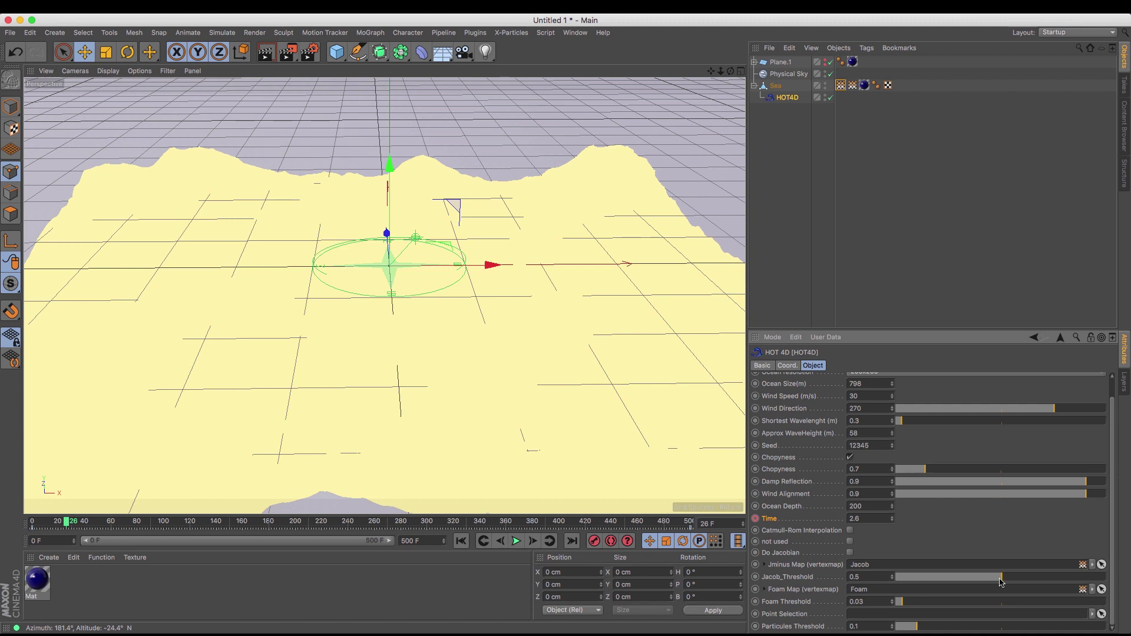
Set the HOT4D Jacob_Threshold to 0.19 and Foam Threshold to 0.65, and briefly replay the animation from the start
left_click_drag(1000, 581, 1030, 608)
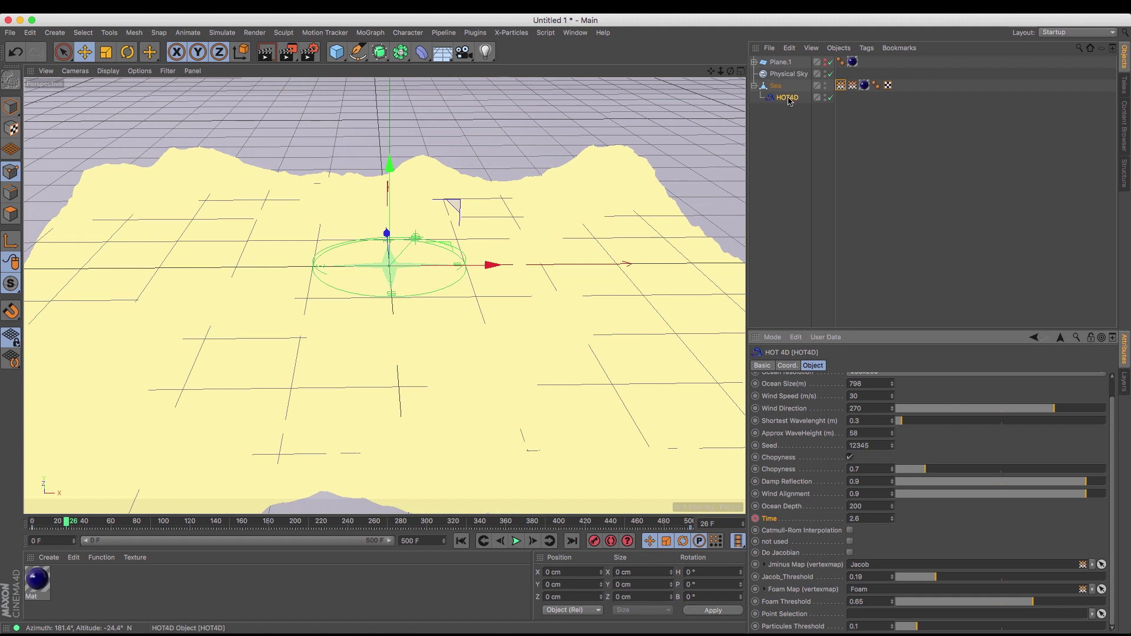
left_click(840, 86)
left_click(788, 98)
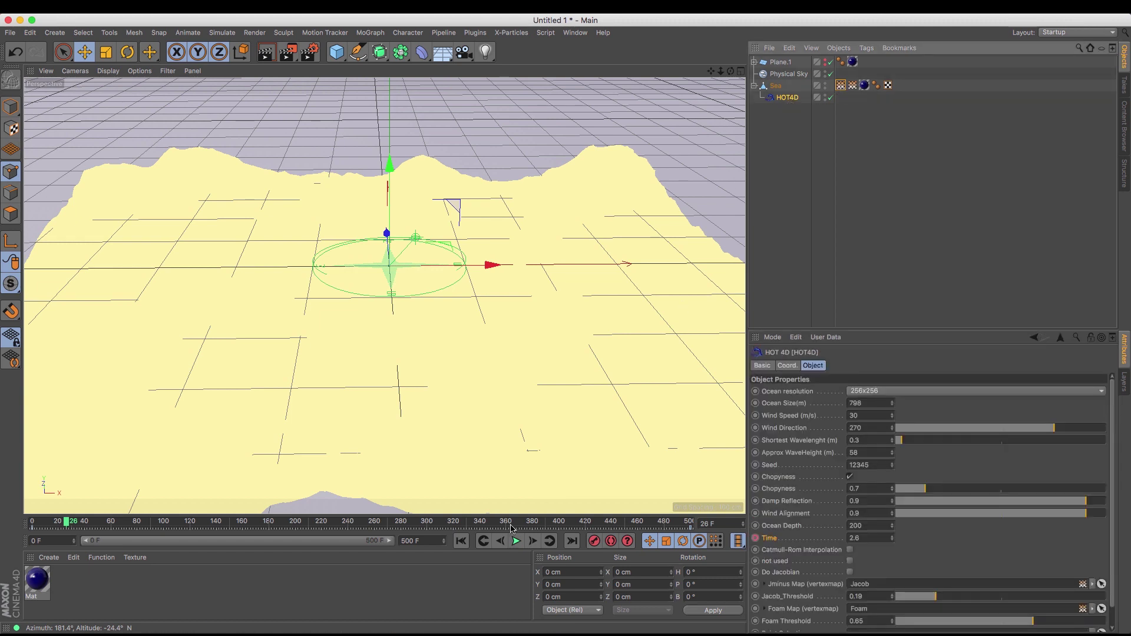
left_click(460, 541)
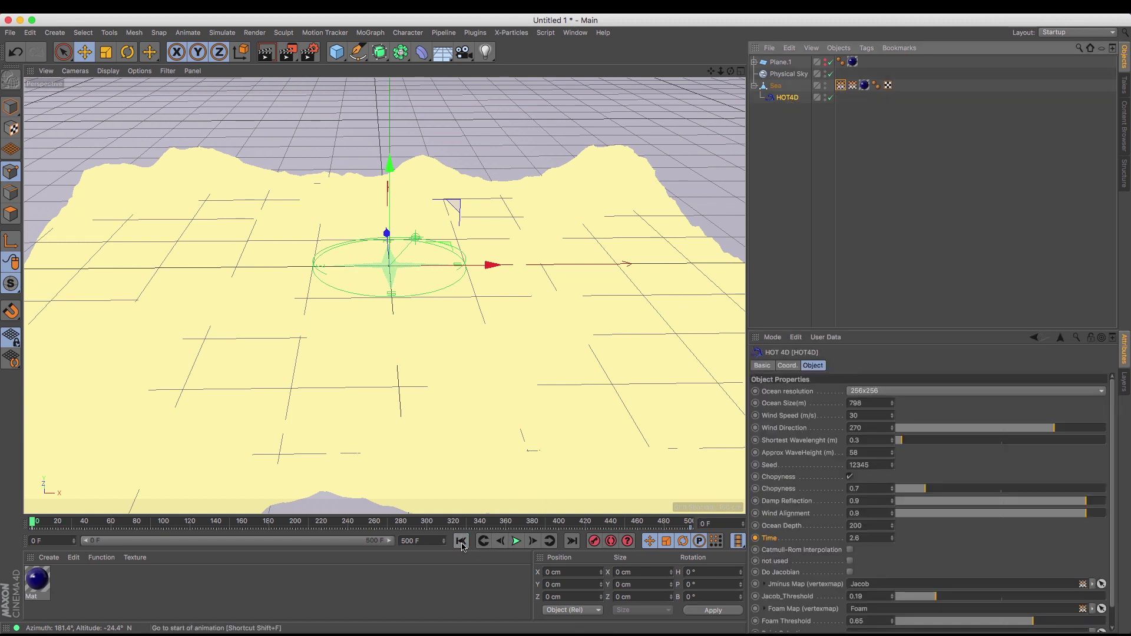
left_click(516, 541)
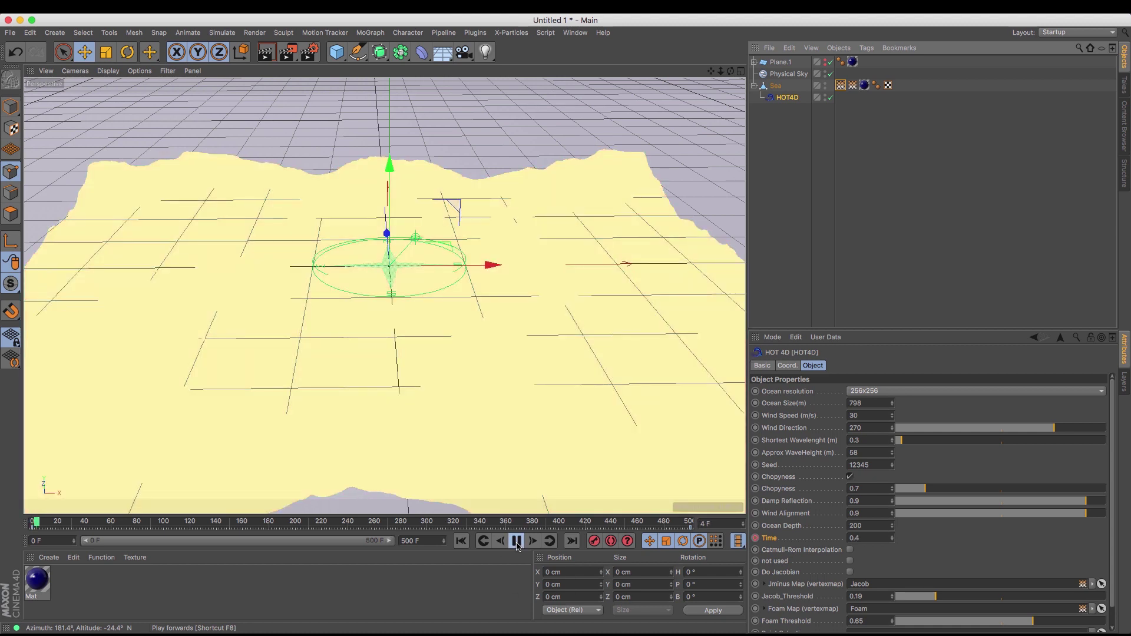
left_click(516, 542)
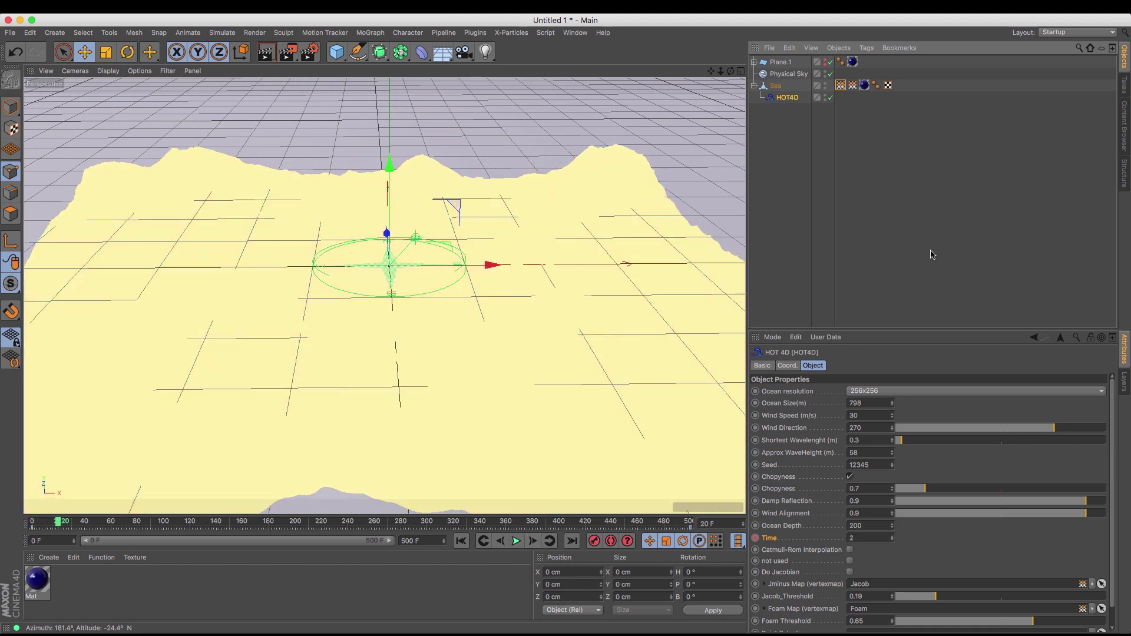
Enable Do Jacobian on the HOT4D deformer and play the animation from the first frame
left_click(850, 573)
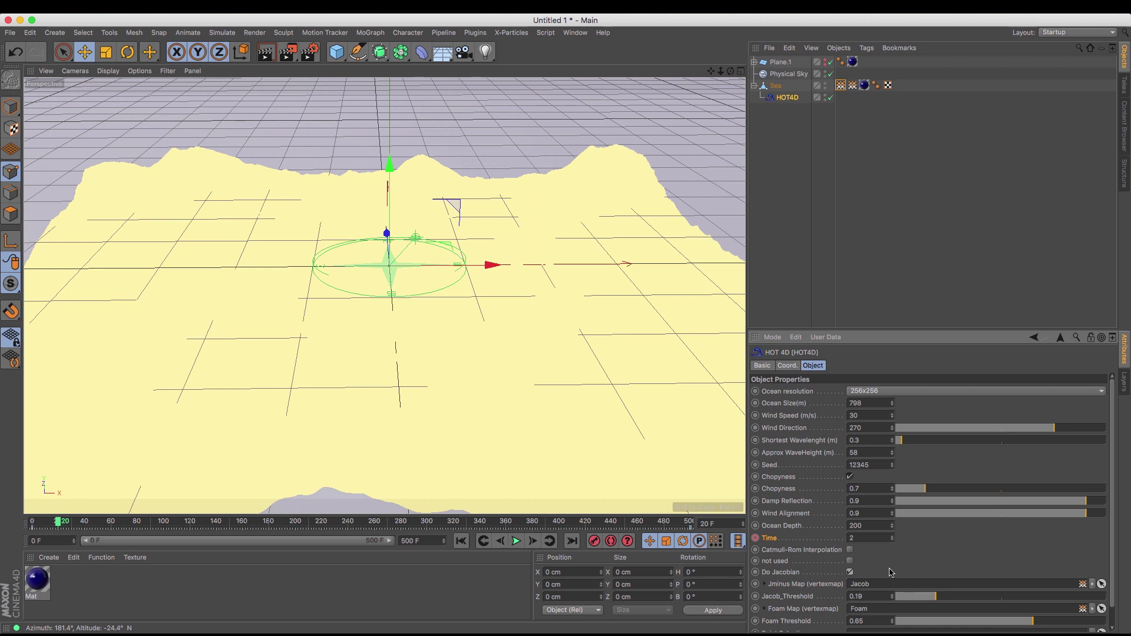
left_click(460, 541)
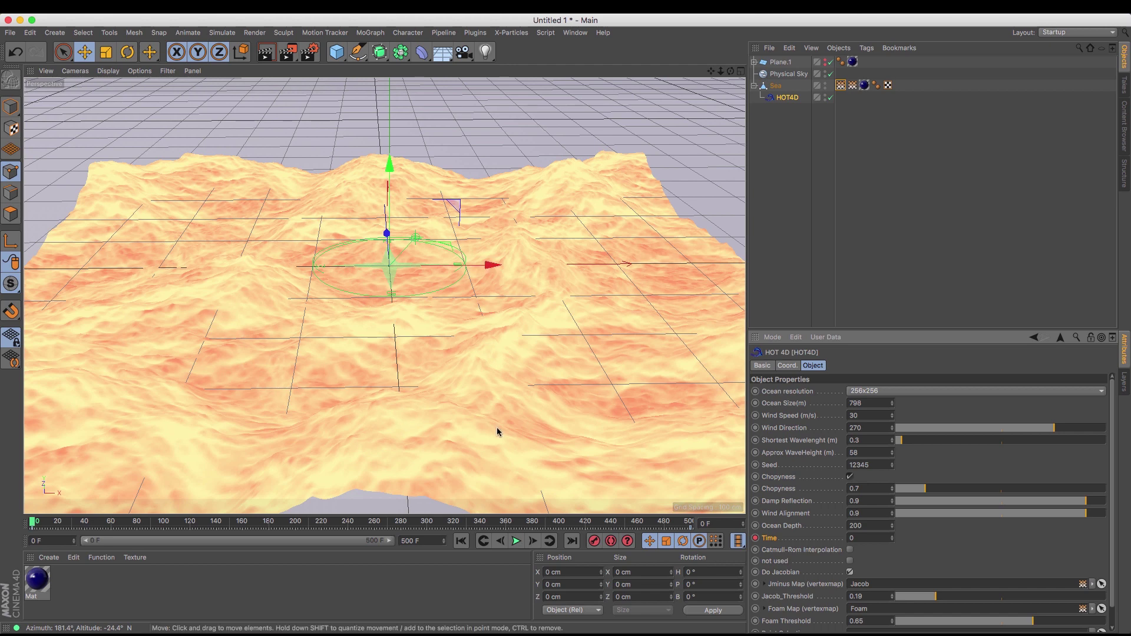
left_click(516, 540)
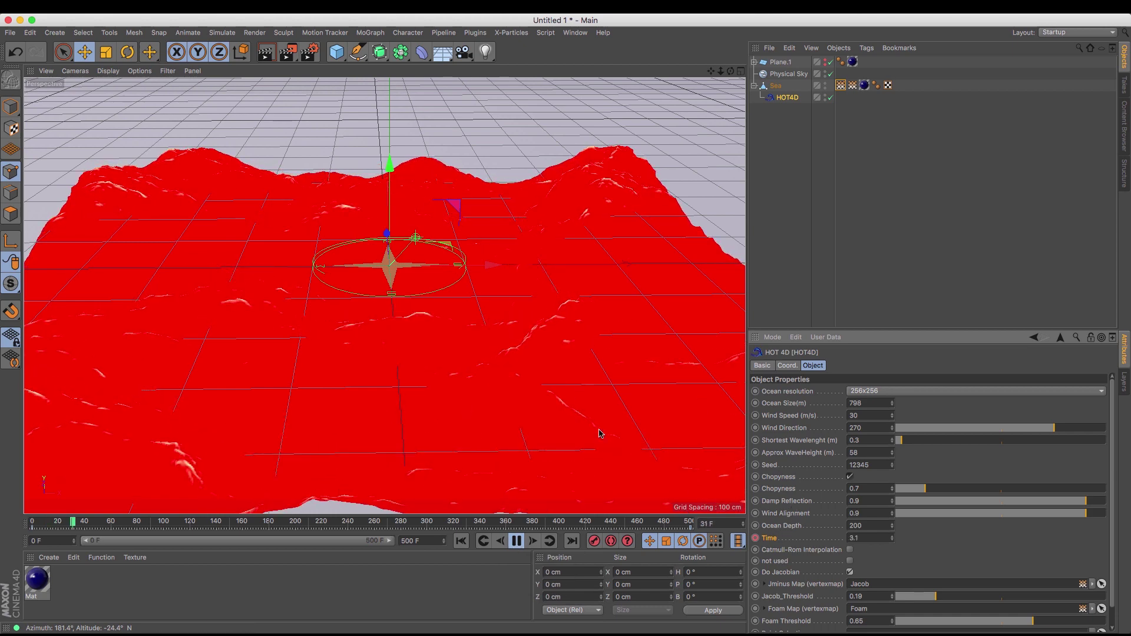
Tune the HOT4D foam during playback, settling on a Jacob_Threshold of 0.23 and a Foam Threshold of 0.41
scroll(1045, 608, "down", 1)
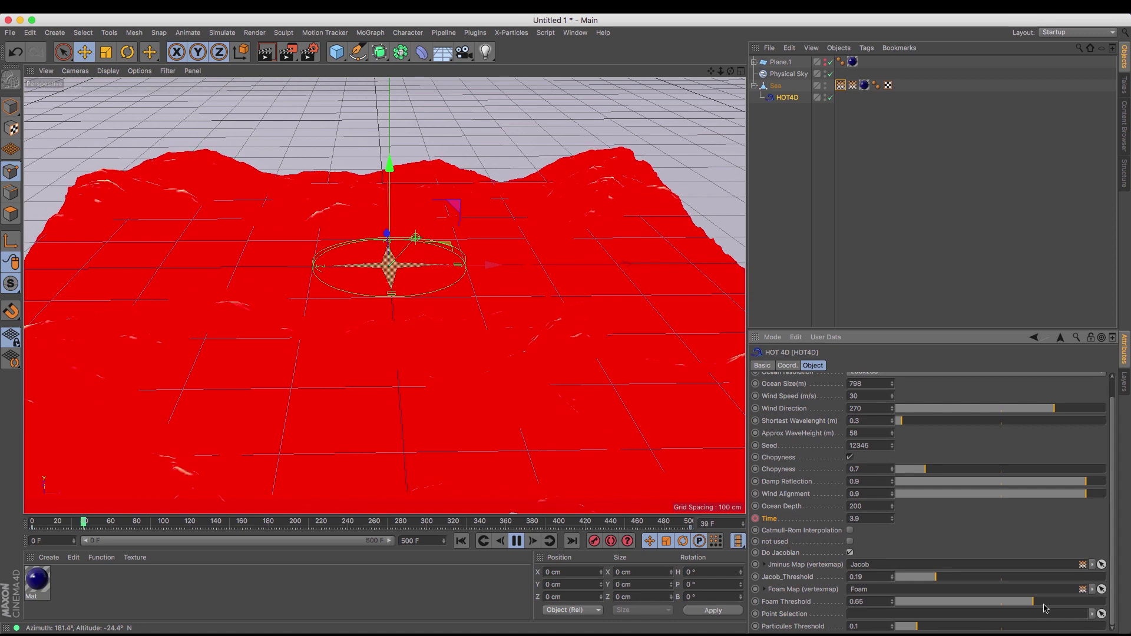
left_click_drag(1054, 606, 1073, 607)
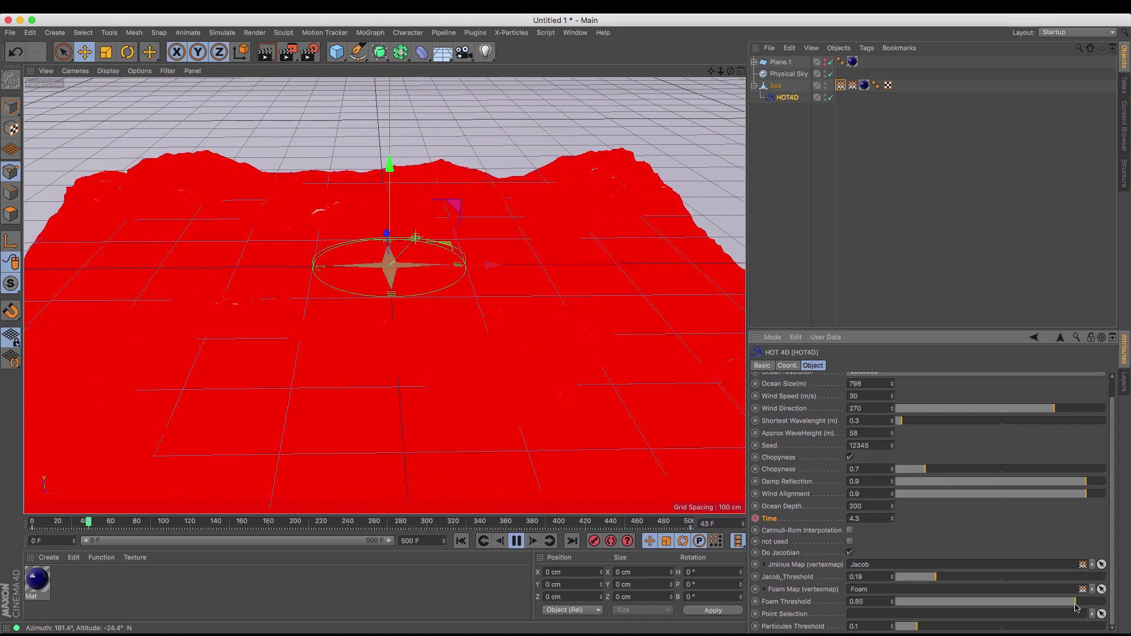
left_click_drag(1075, 607, 1021, 580)
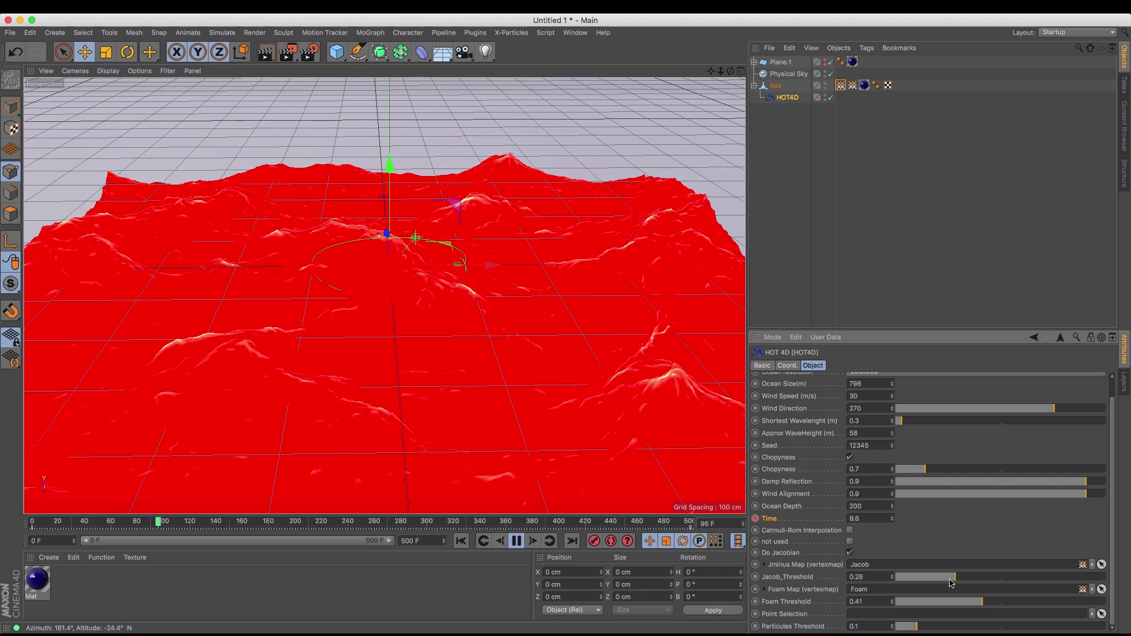
left_click_drag(955, 581, 945, 583)
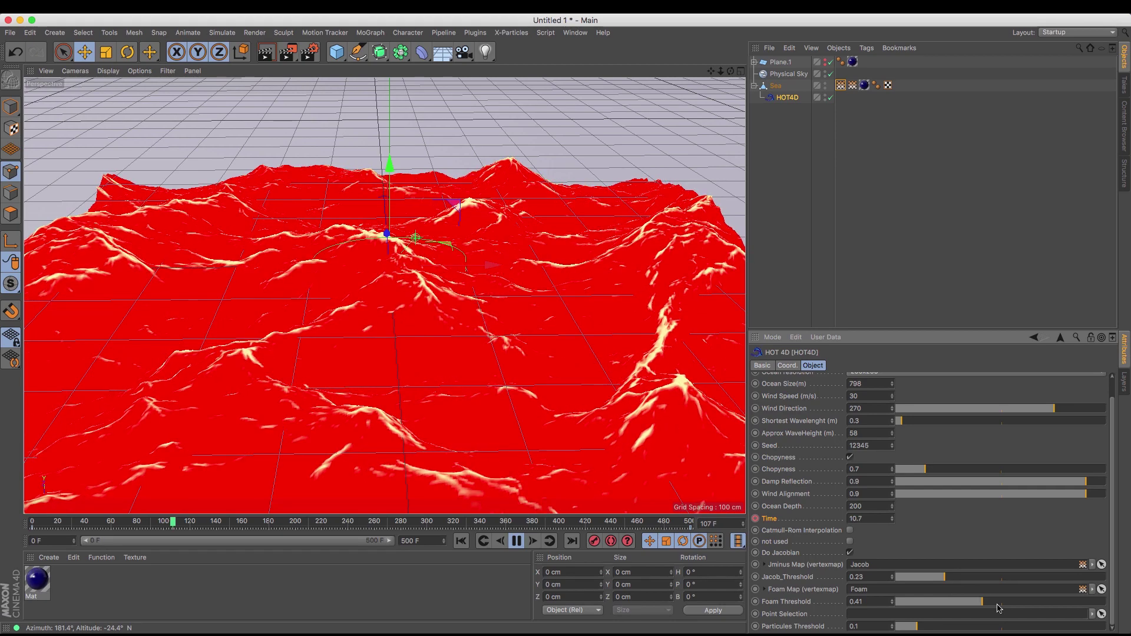
left_click_drag(982, 602, 932, 604)
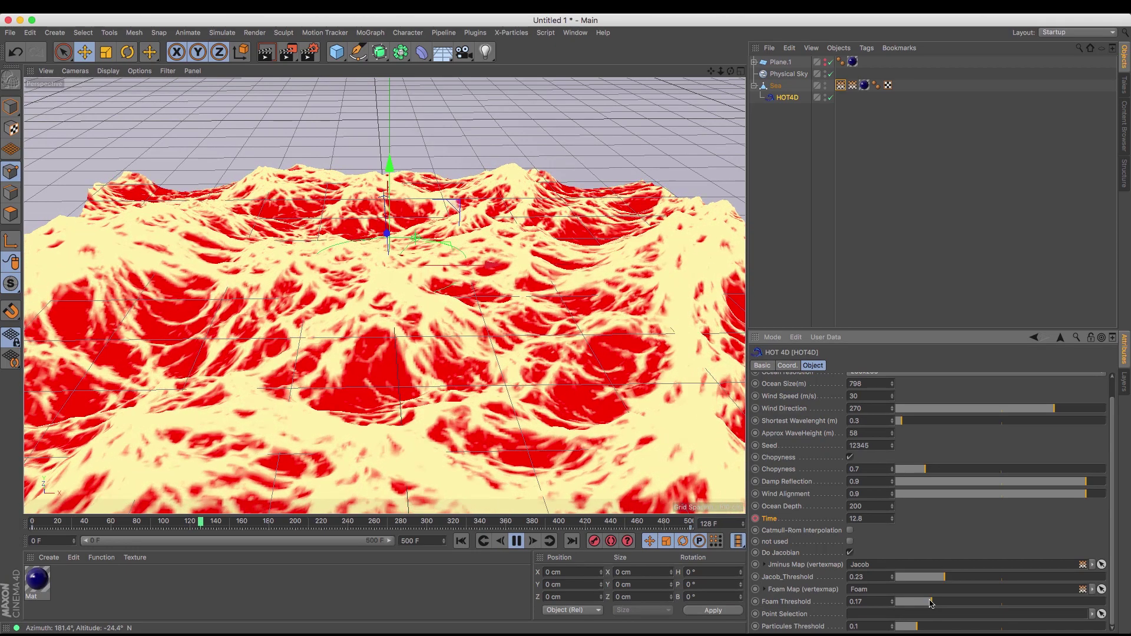
left_click_drag(947, 606, 1001, 606)
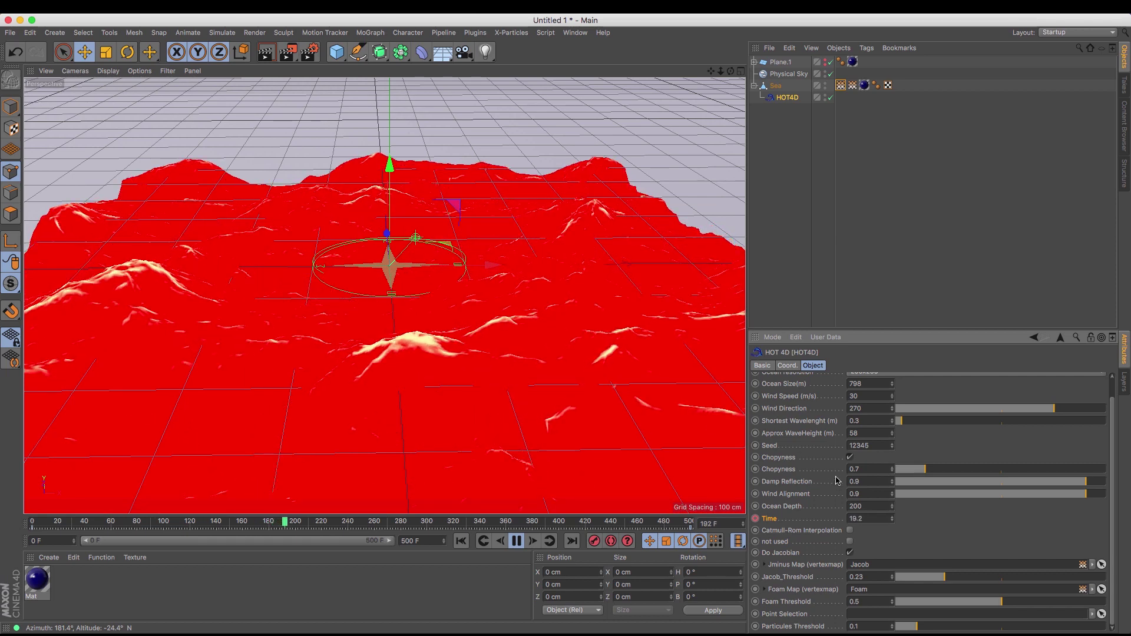
left_click(982, 602)
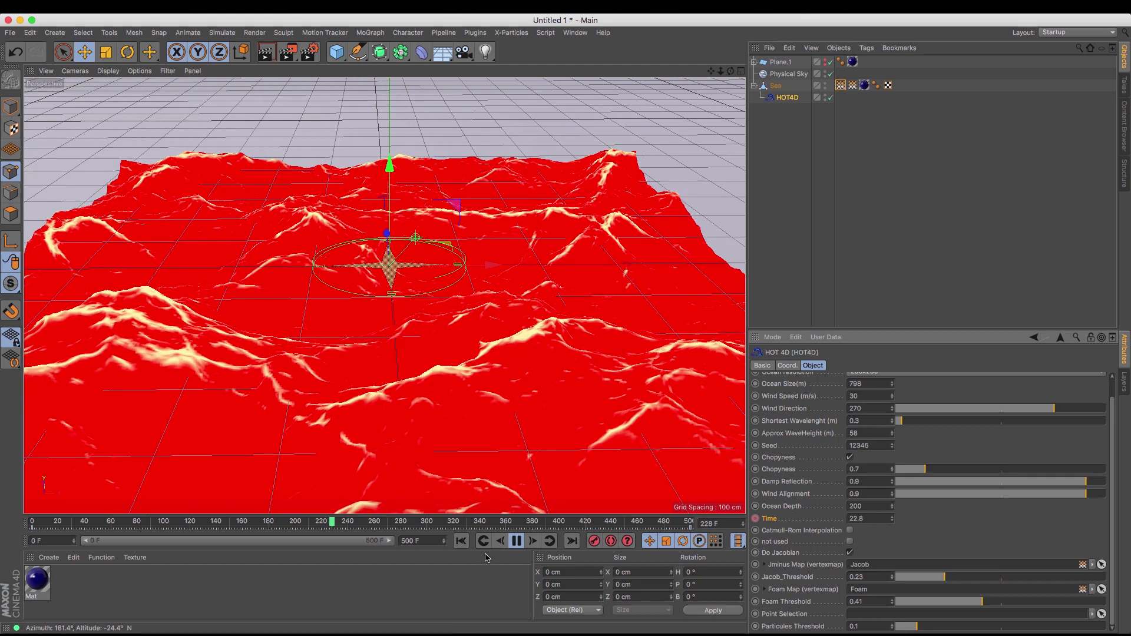
Stop playback, return to the first frame and render the ocean in the viewport
left_click(516, 542)
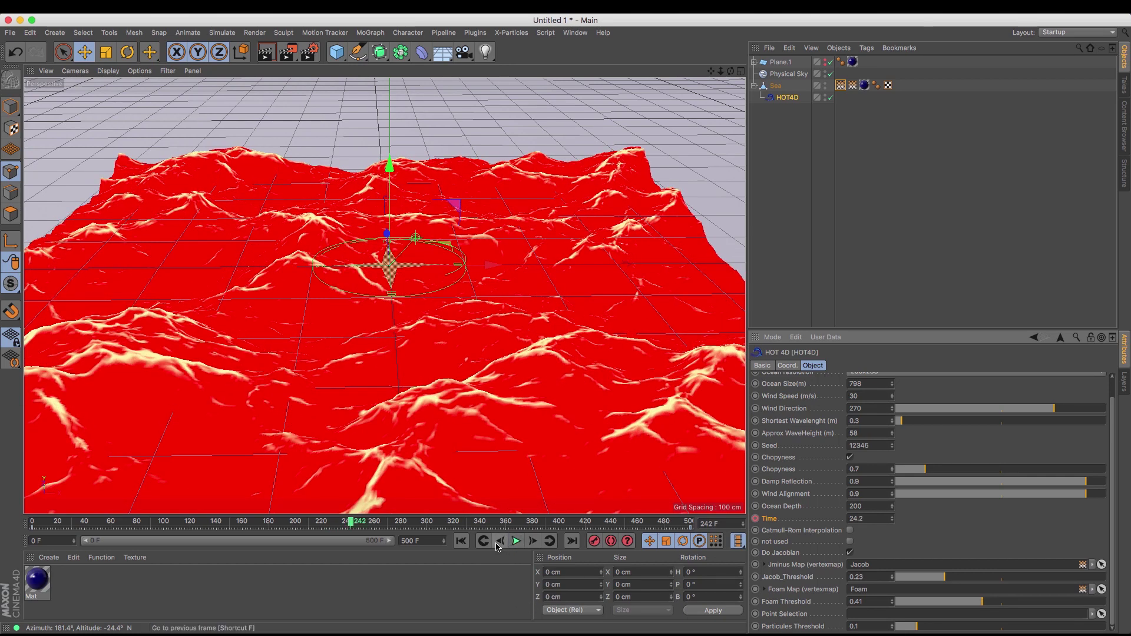
left_click(462, 541)
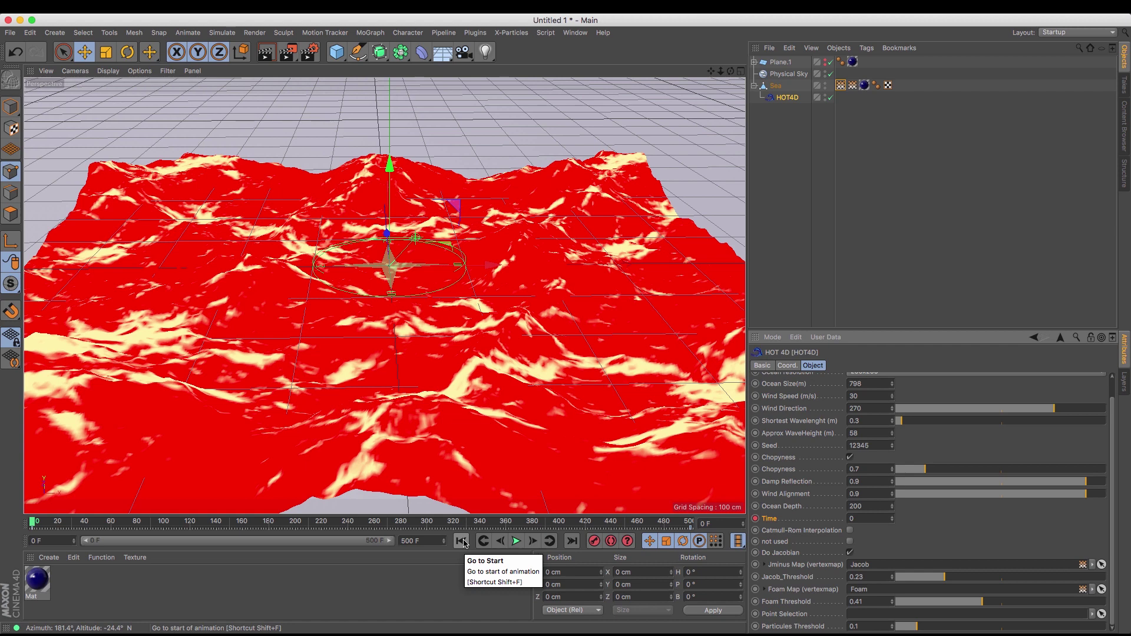
left_click(266, 52)
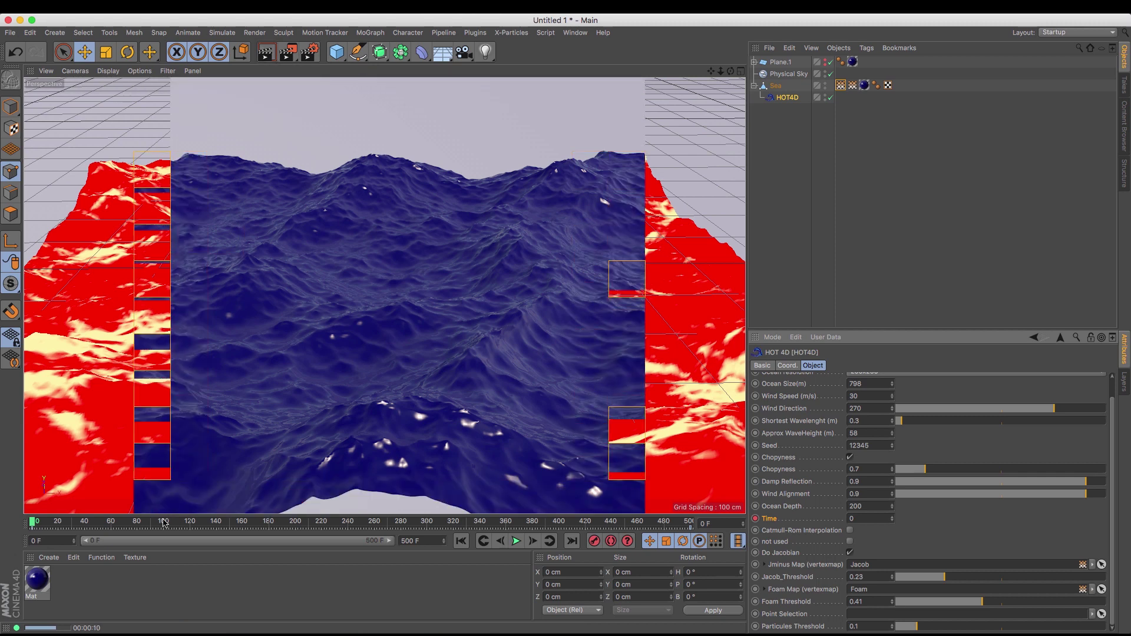
Enable the Luminance channel on the water material Mat and load a Vertex Map shader as its texture
double_click(37, 579)
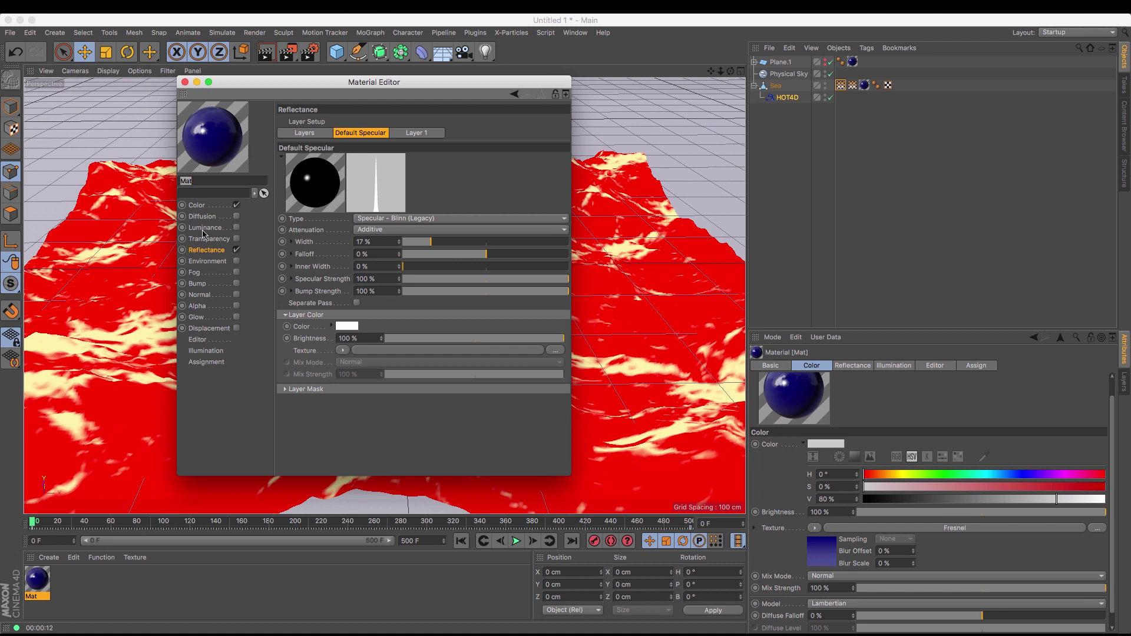
left_click(205, 228)
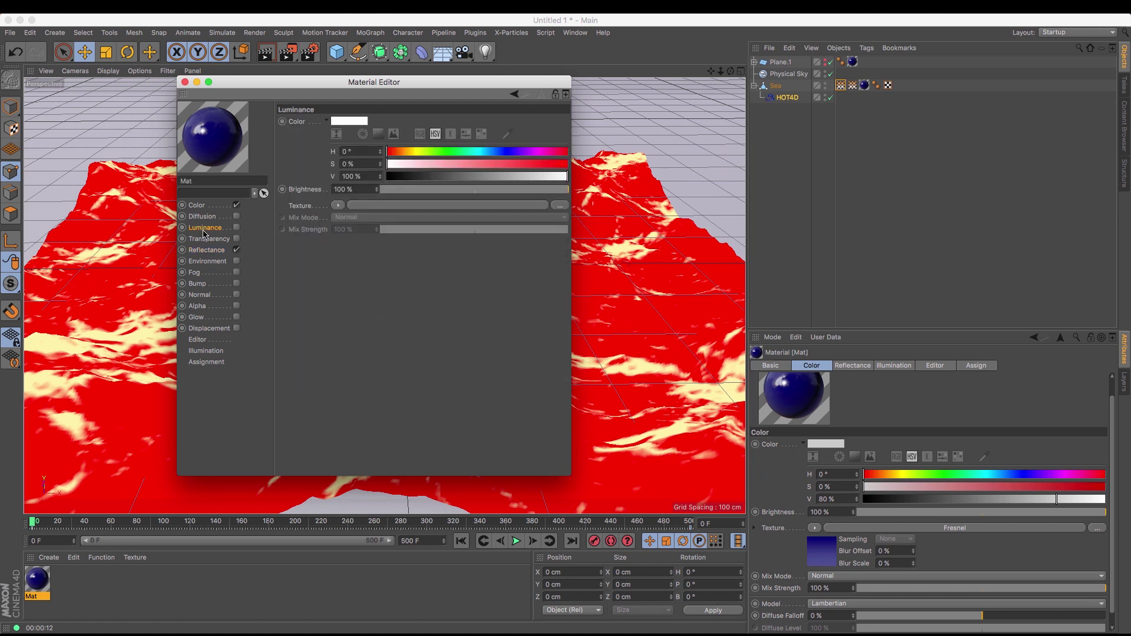
left_click(236, 227)
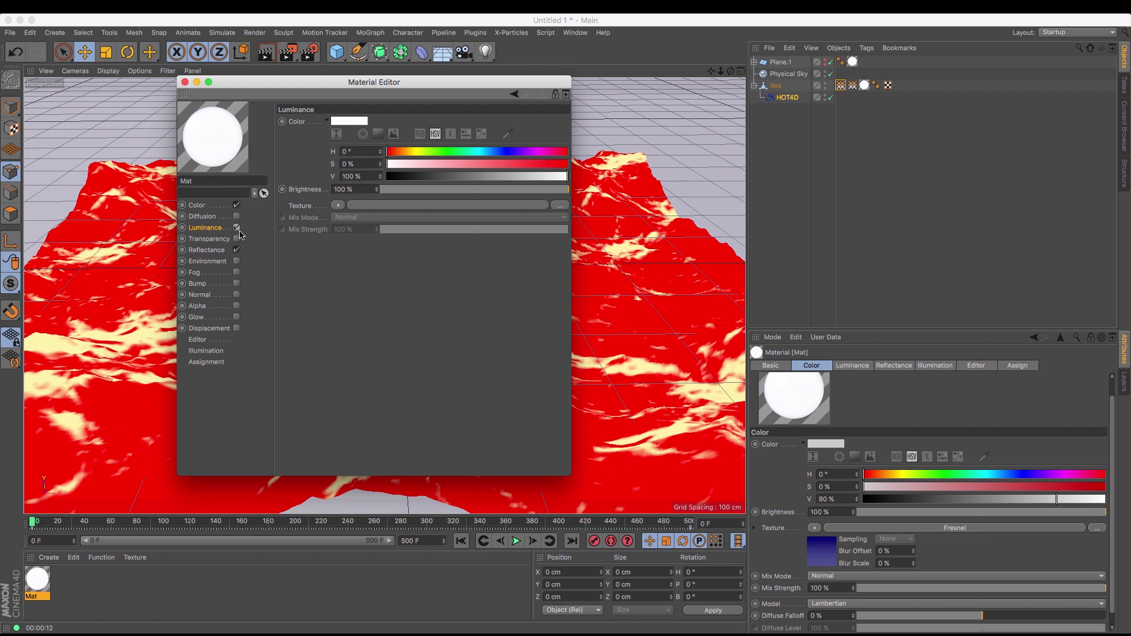
left_click(338, 206)
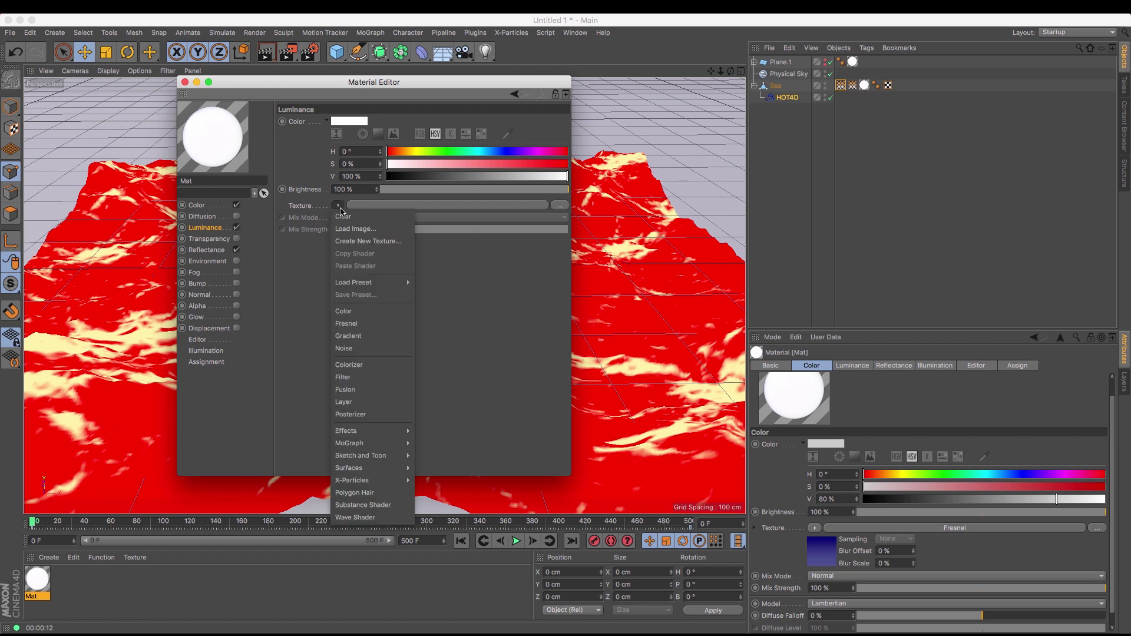
mouse_move(377, 447)
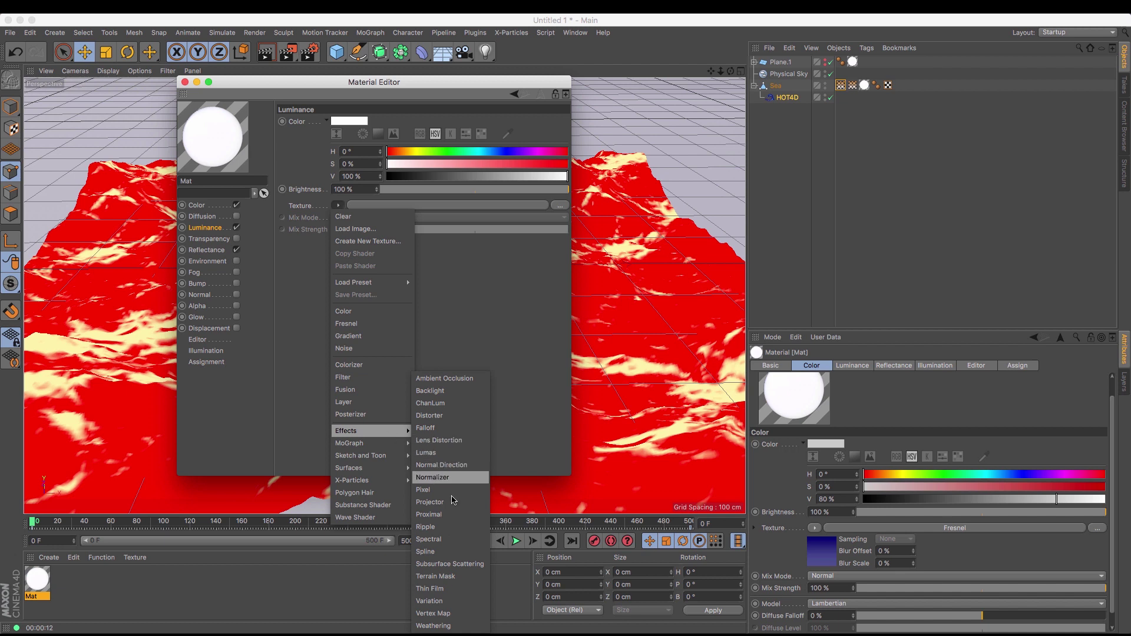
left_click(477, 613)
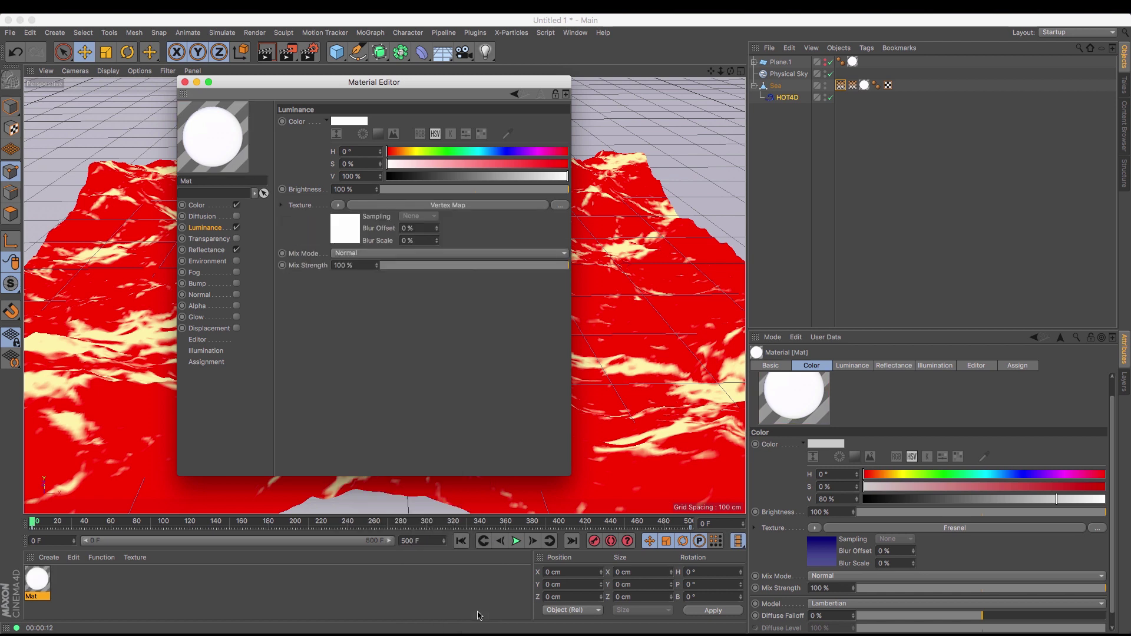
Link the Sea's Foam vertex map to the luminance Vertex Map shader and close the material editor
left_click(351, 234)
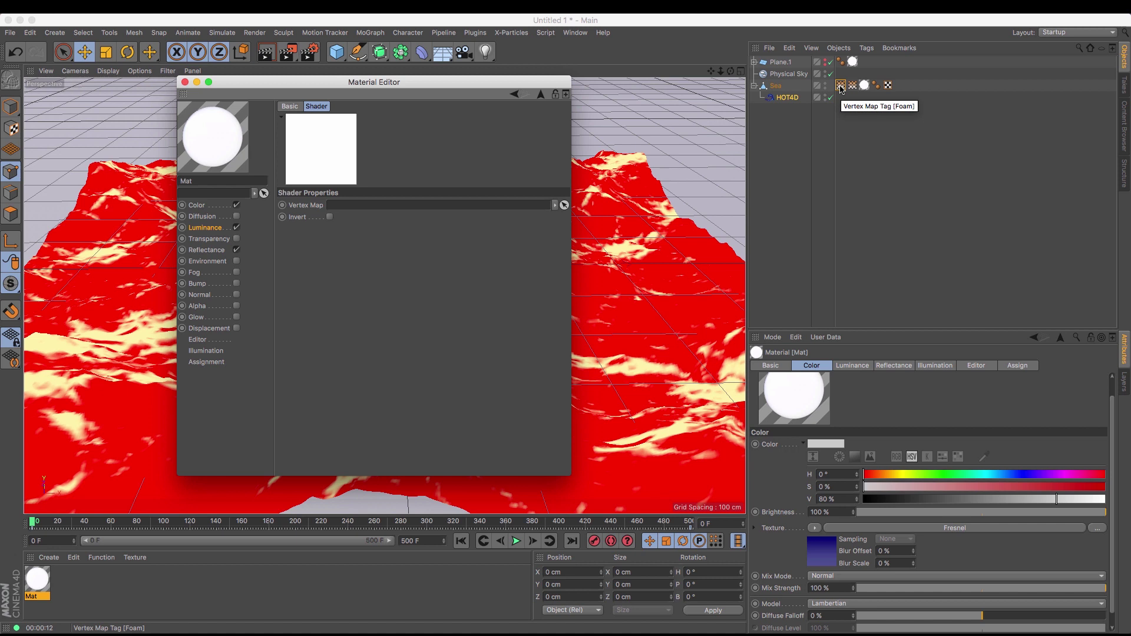
left_click_drag(841, 88, 450, 209)
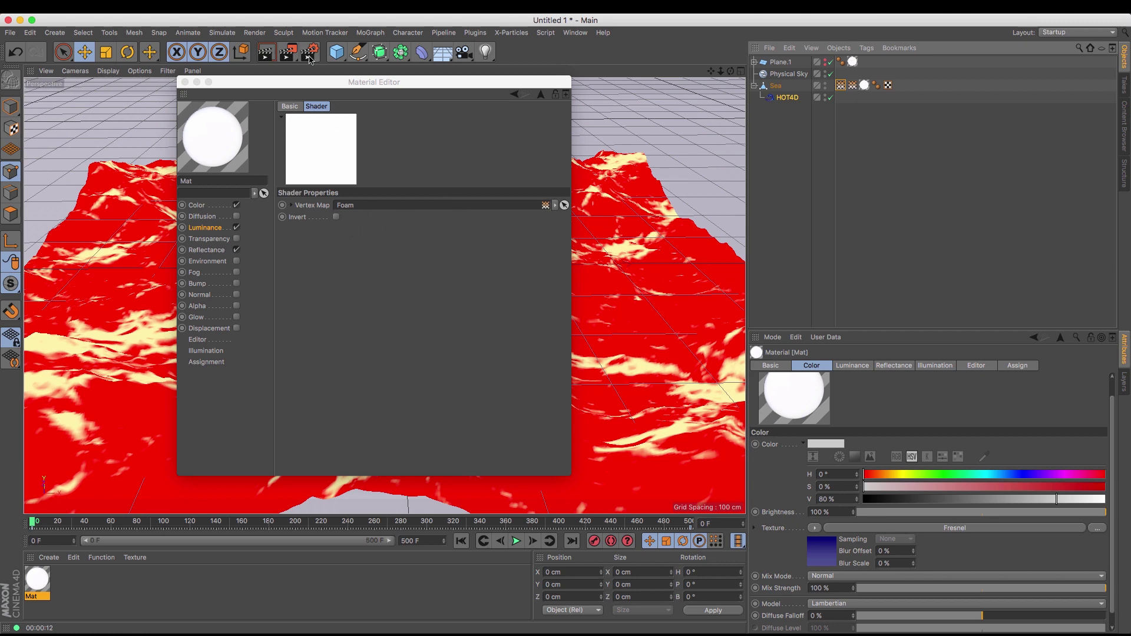
left_click(184, 82)
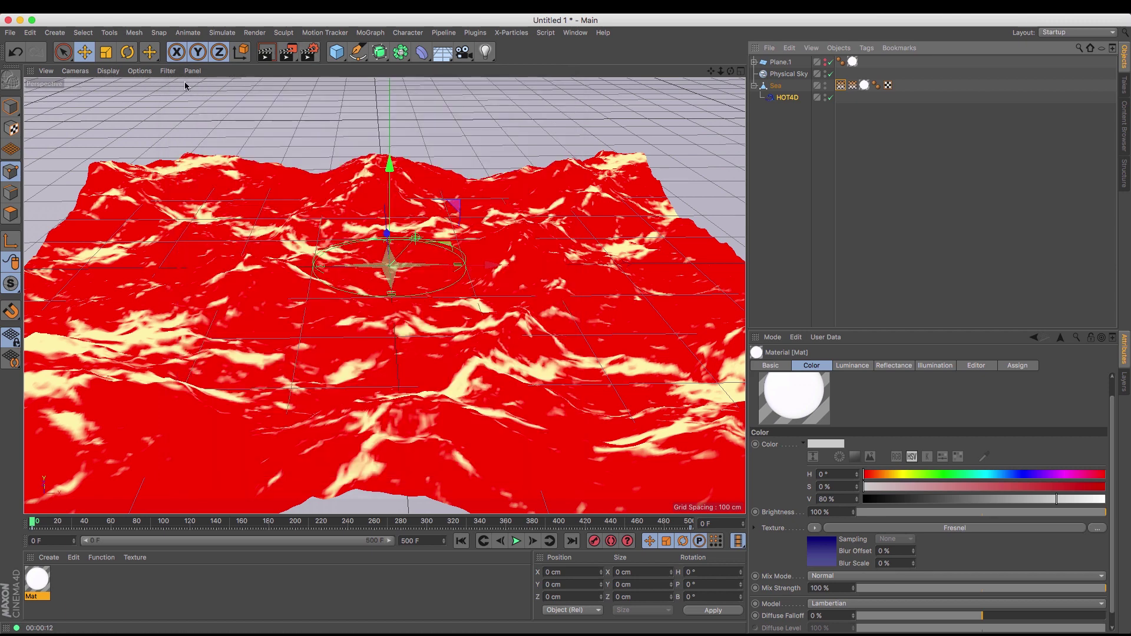
Deselect everything, render the foamy ocean at the first frame, play to frame 22 and render that frame in the viewport
left_click(787, 97)
left_click(796, 143)
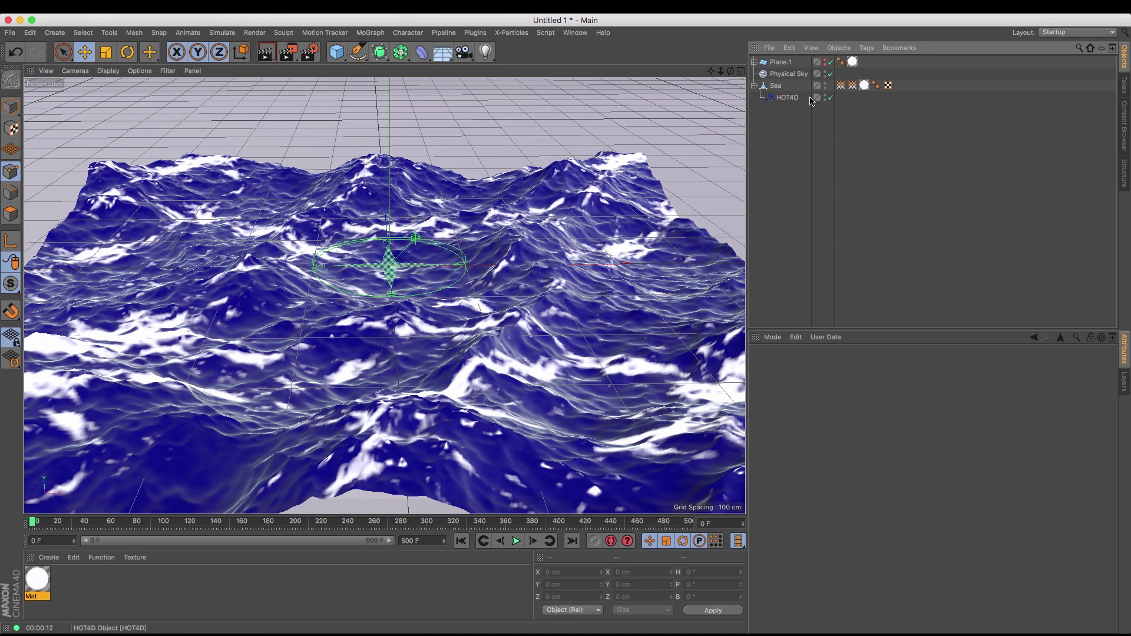
left_click(265, 54)
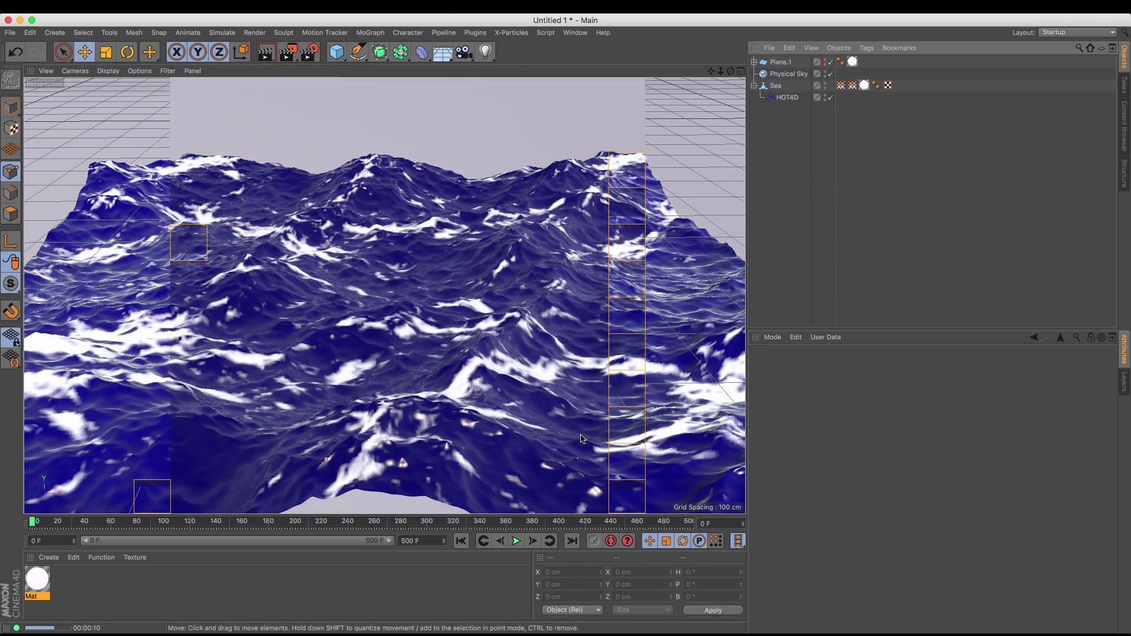
left_click(516, 541)
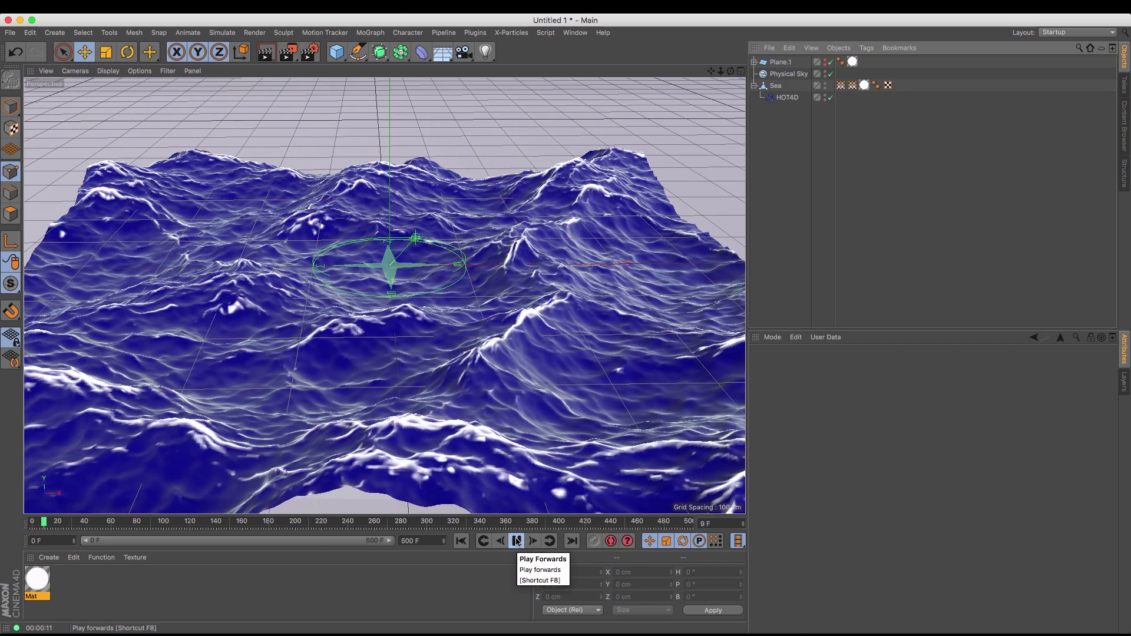
left_click(515, 541)
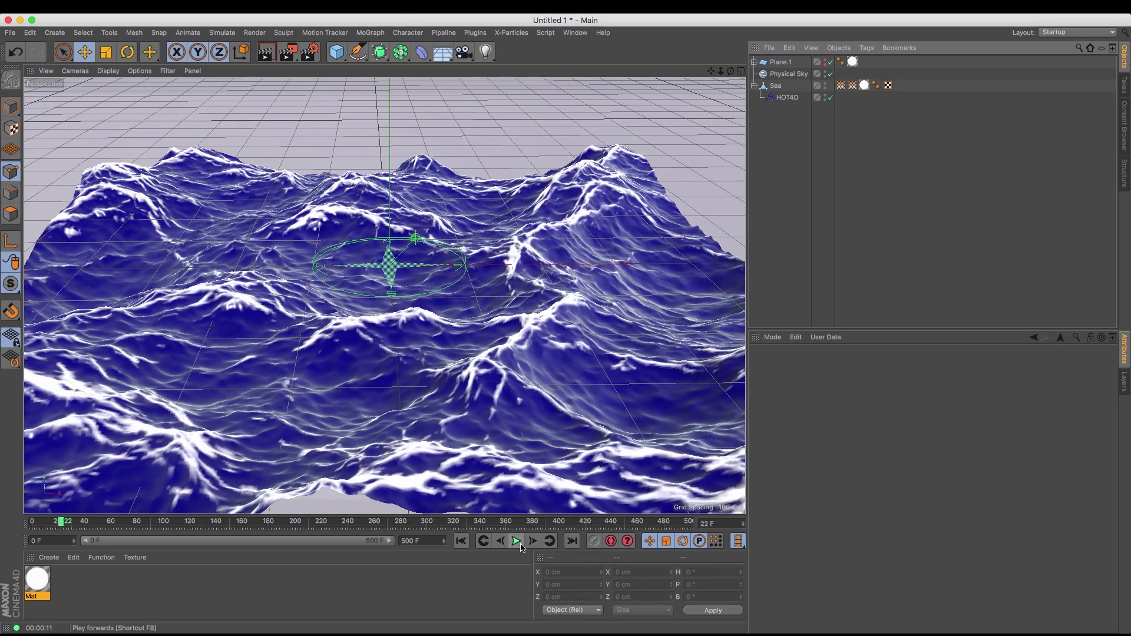
left_click(267, 53)
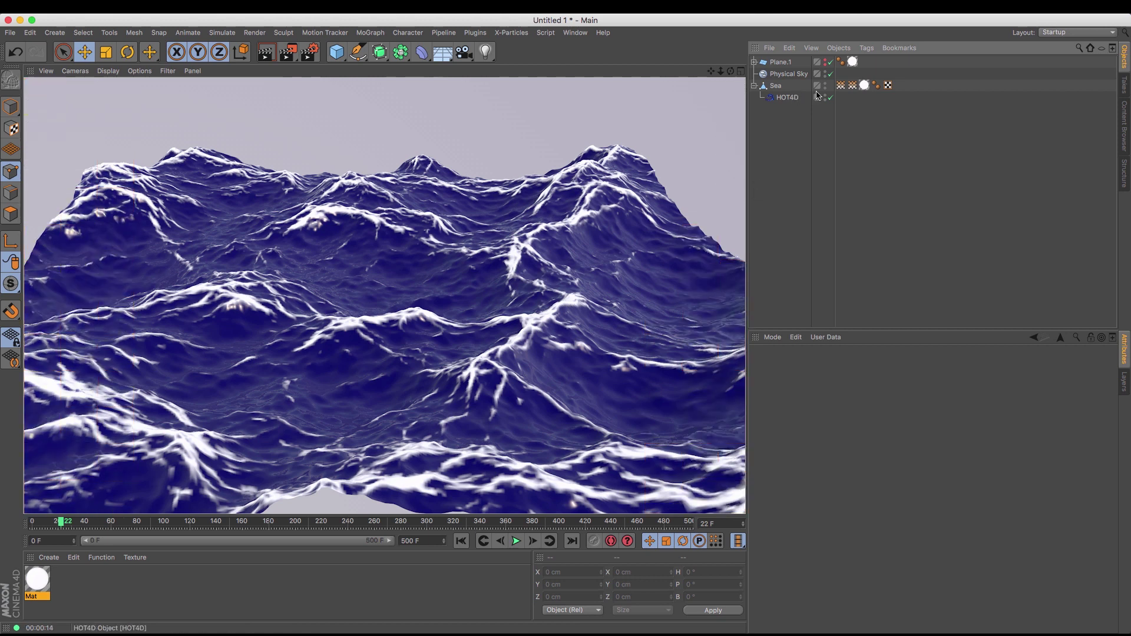
Set the HOT4D Jacob_Threshold to 0.03 and Foam Threshold to 0.56 during playback, stop at frame 193 and render the viewport
left_click(787, 97)
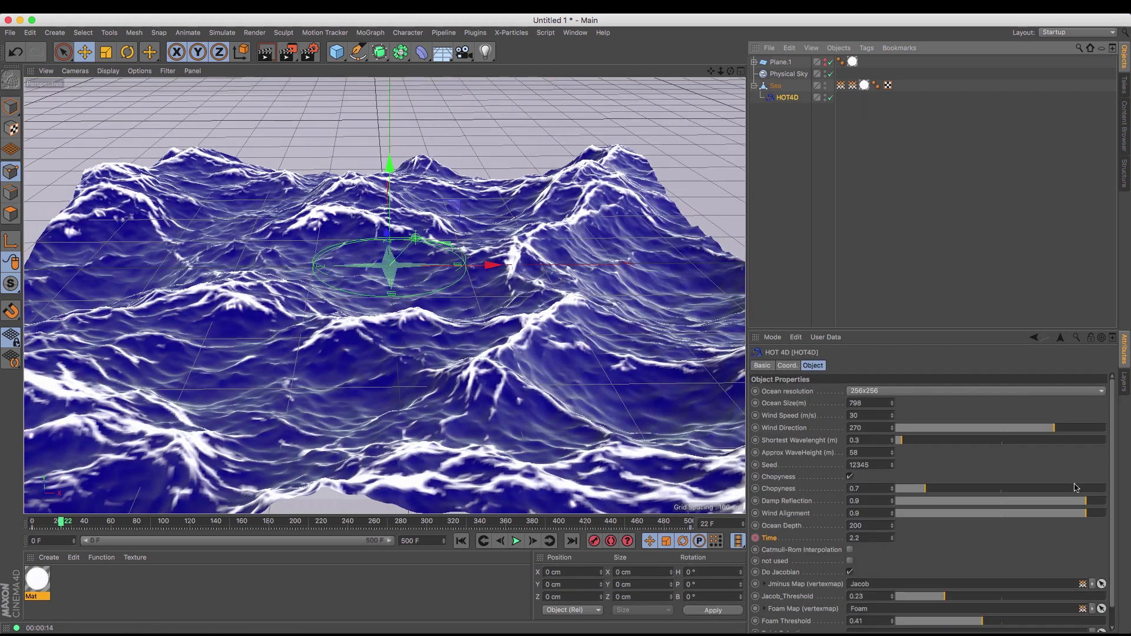
scroll(1114, 478, "down", 1)
scroll(1113, 478, "down", 1)
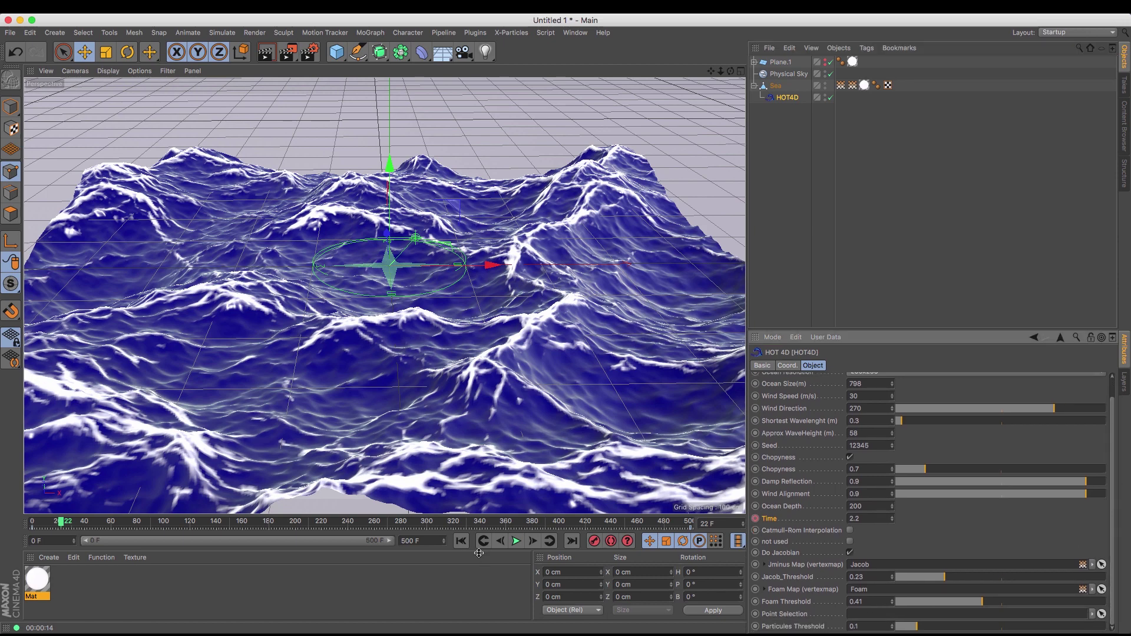
left_click(516, 540)
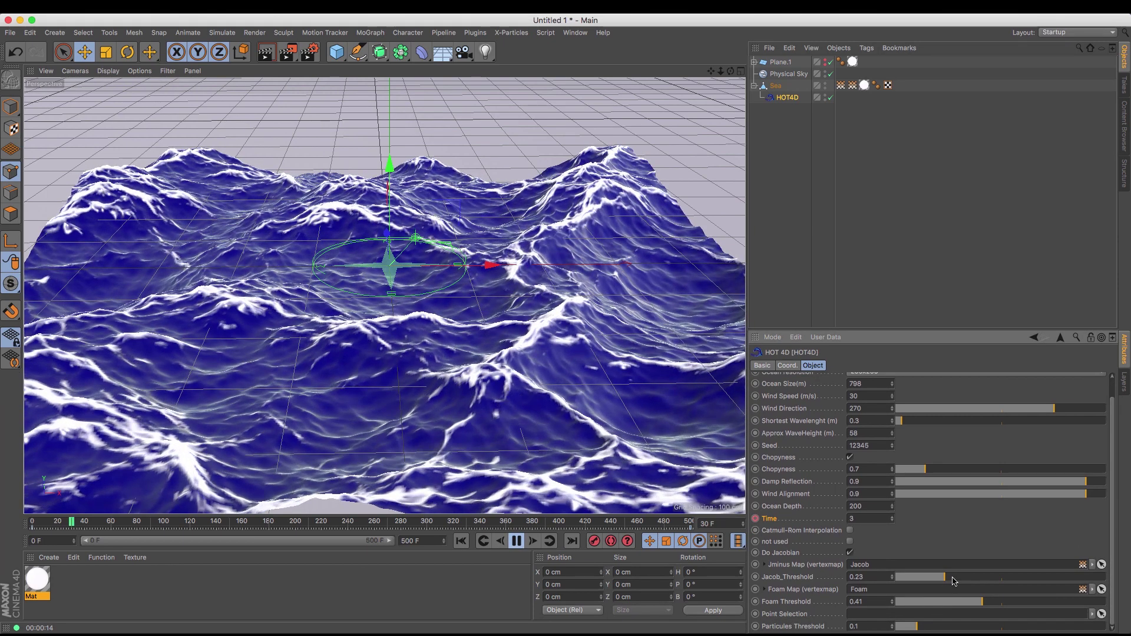
left_click_drag(953, 579, 902, 578)
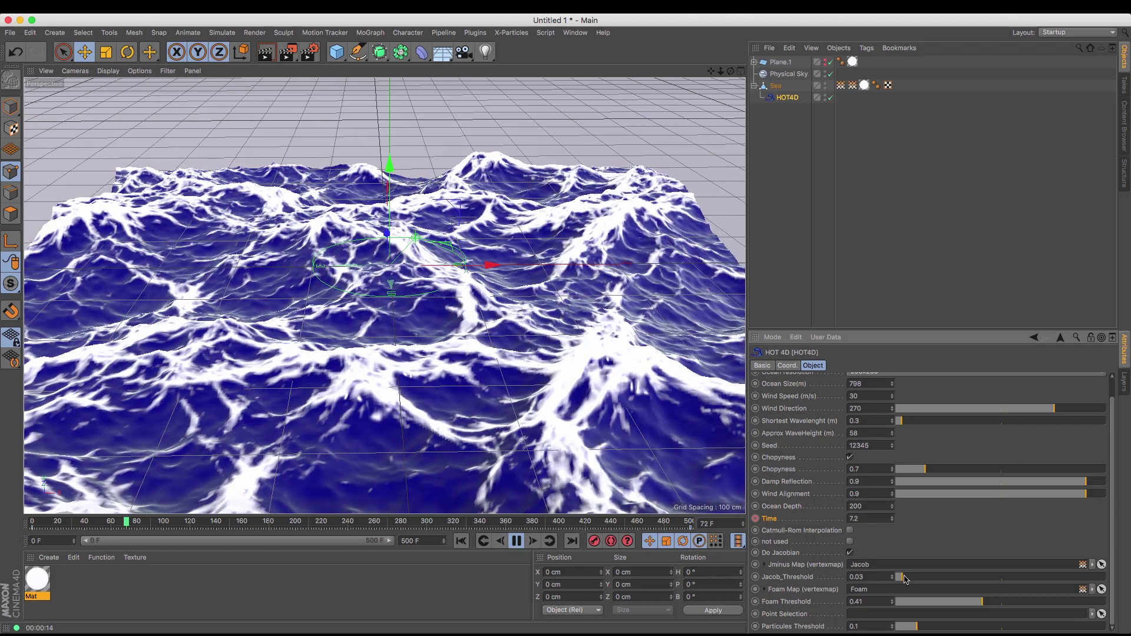
mouse_move(1021, 606)
left_mouse_down()
mouse_move(1055, 607)
mouse_move(1015, 605)
left_mouse_up()
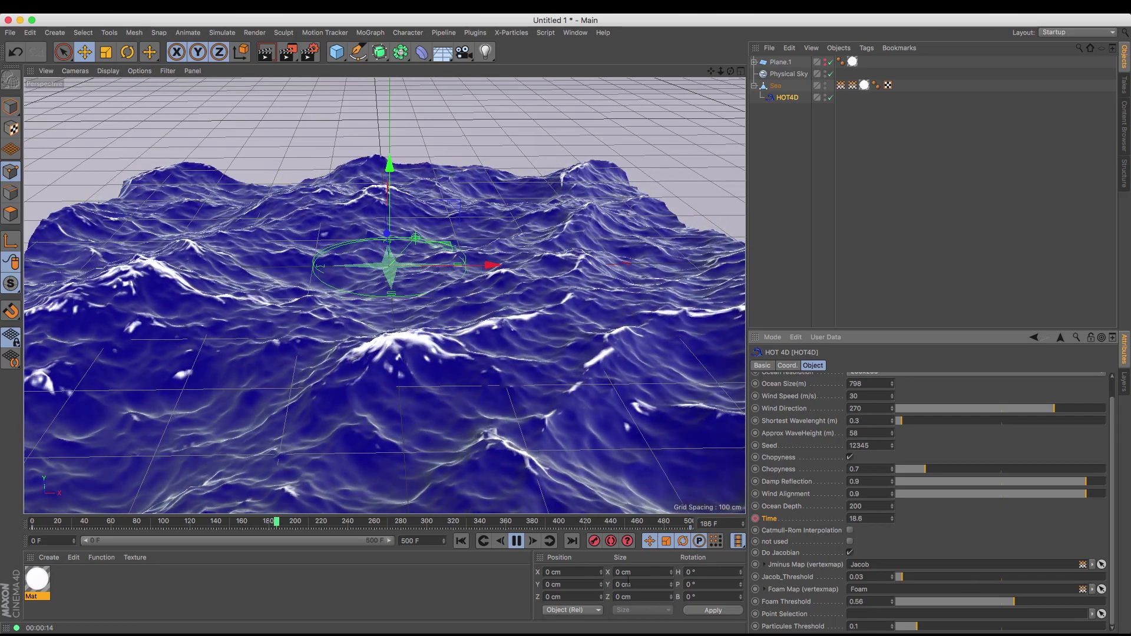
left_click(521, 545)
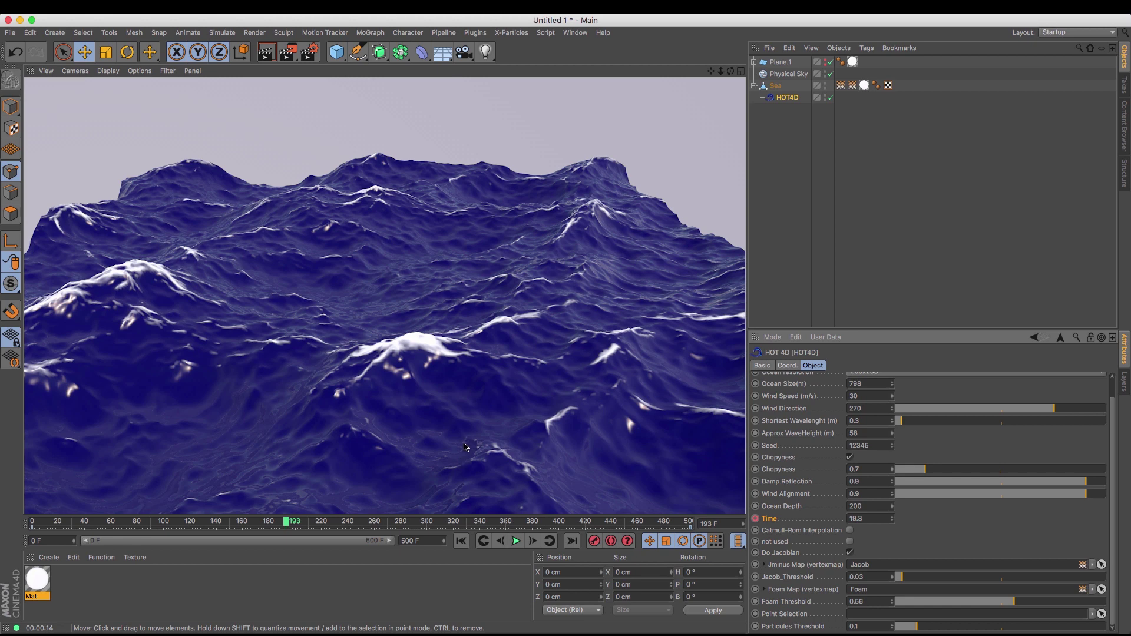
Set Mat's luminance mix mode to Multiply and its color to H 235°, S 10%, V 87%, and render the viewport to check the foam
double_click(38, 580)
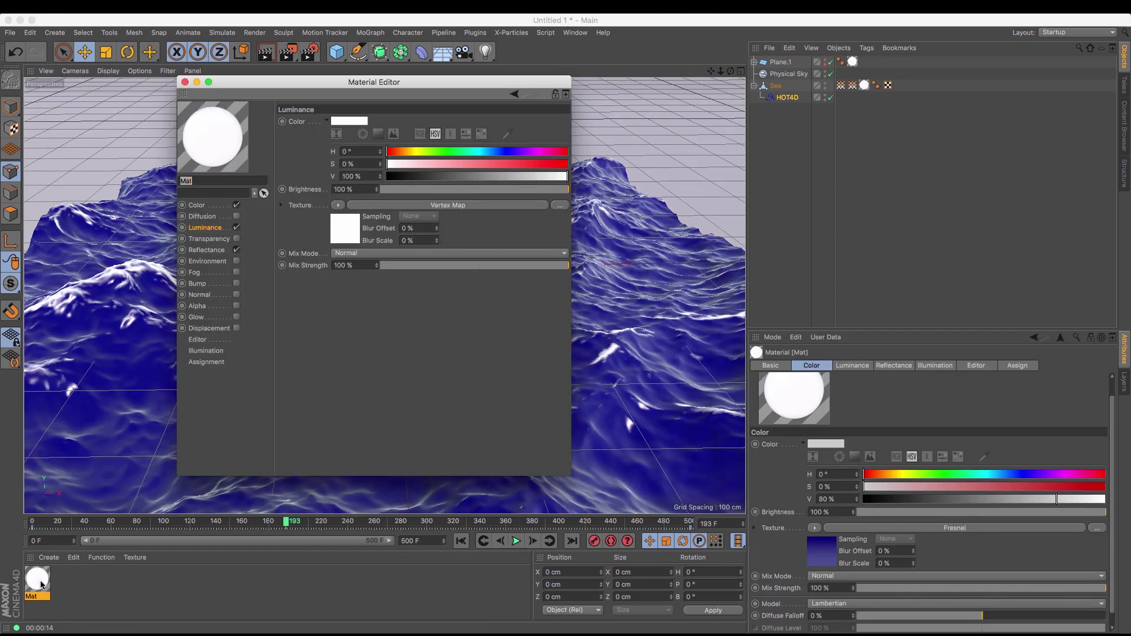
left_click(410, 253)
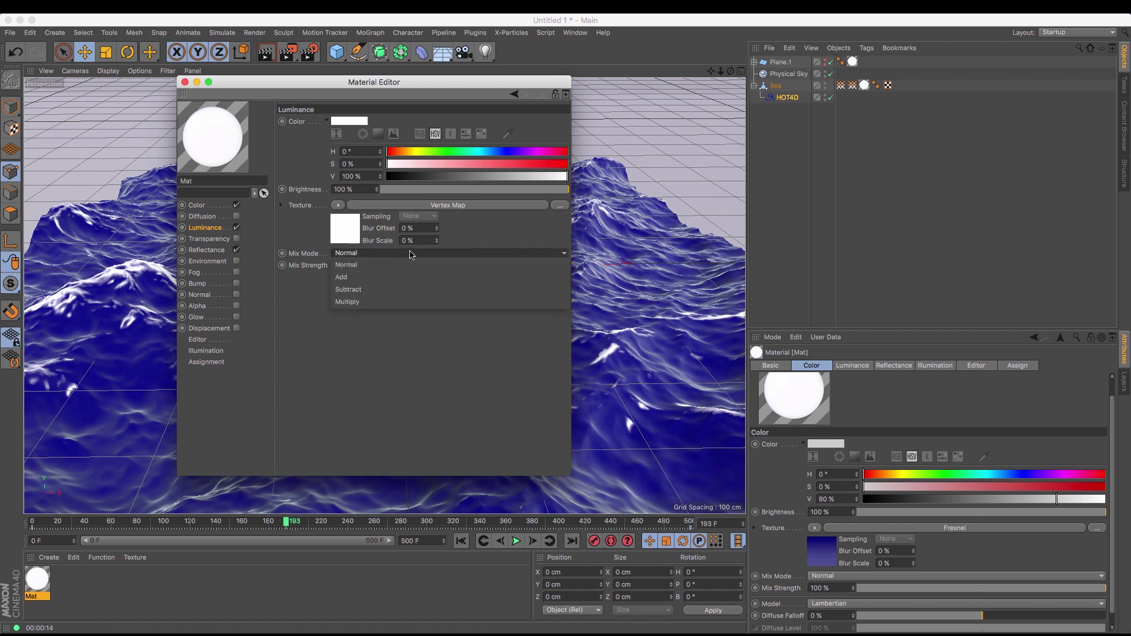
left_click(400, 297)
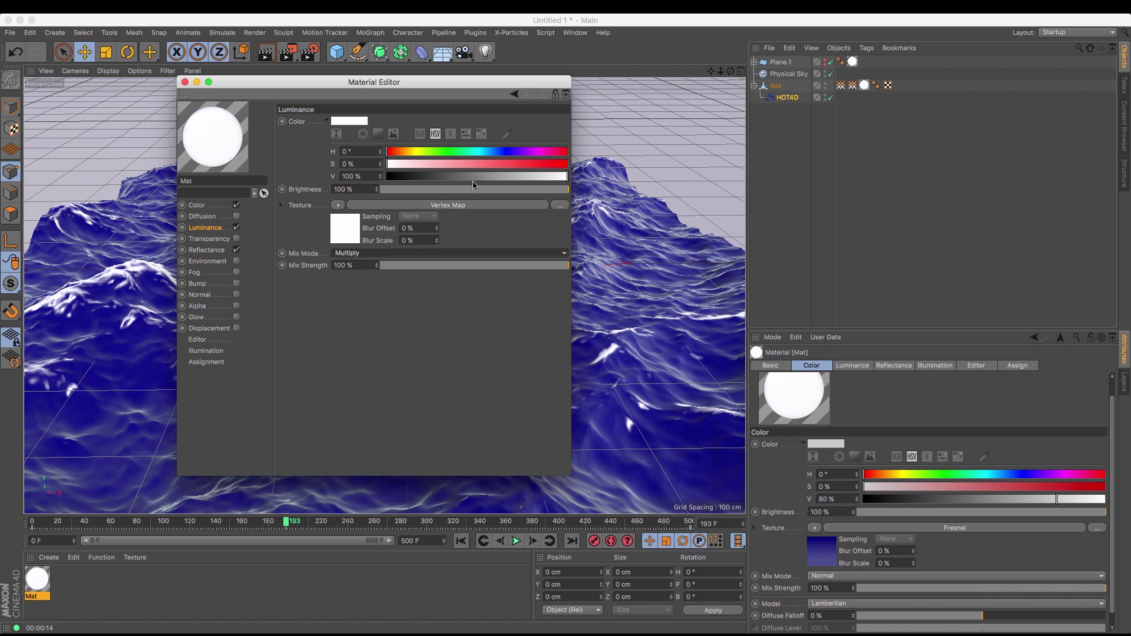
left_click_drag(546, 177, 542, 177)
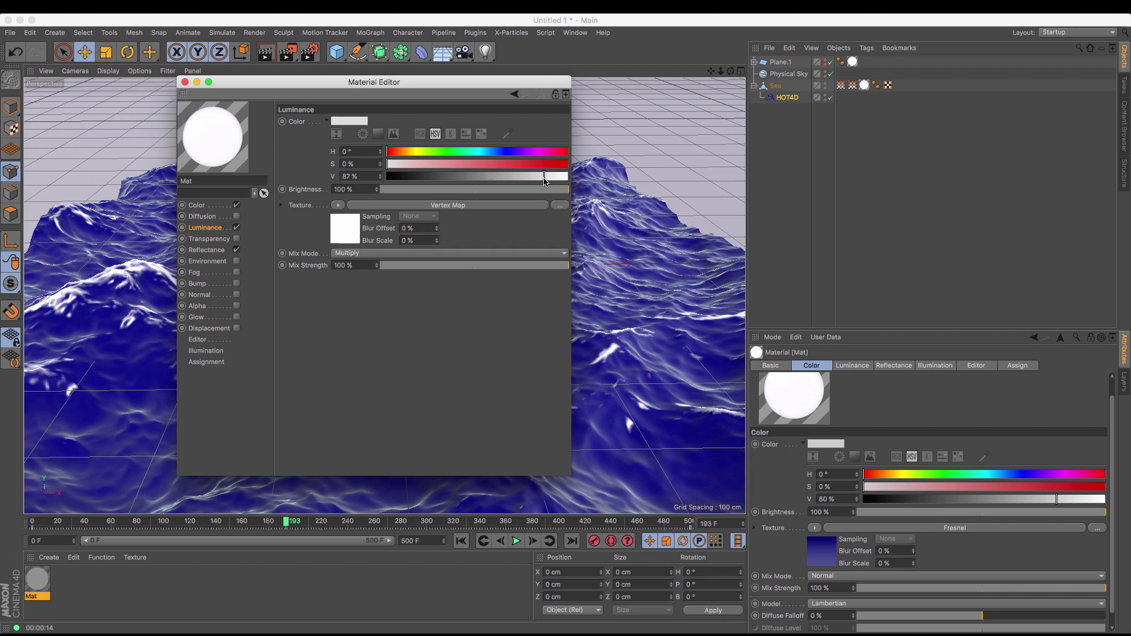
left_click(504, 153)
left_click(404, 164)
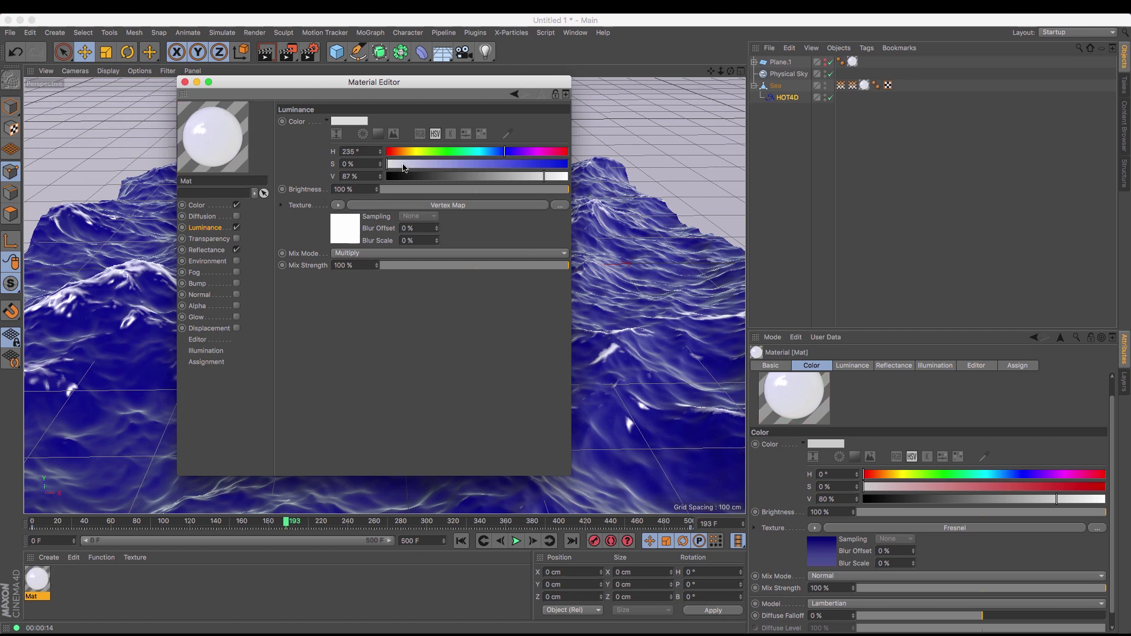
left_click_drag(296, 82, 957, 151)
left_click(267, 54)
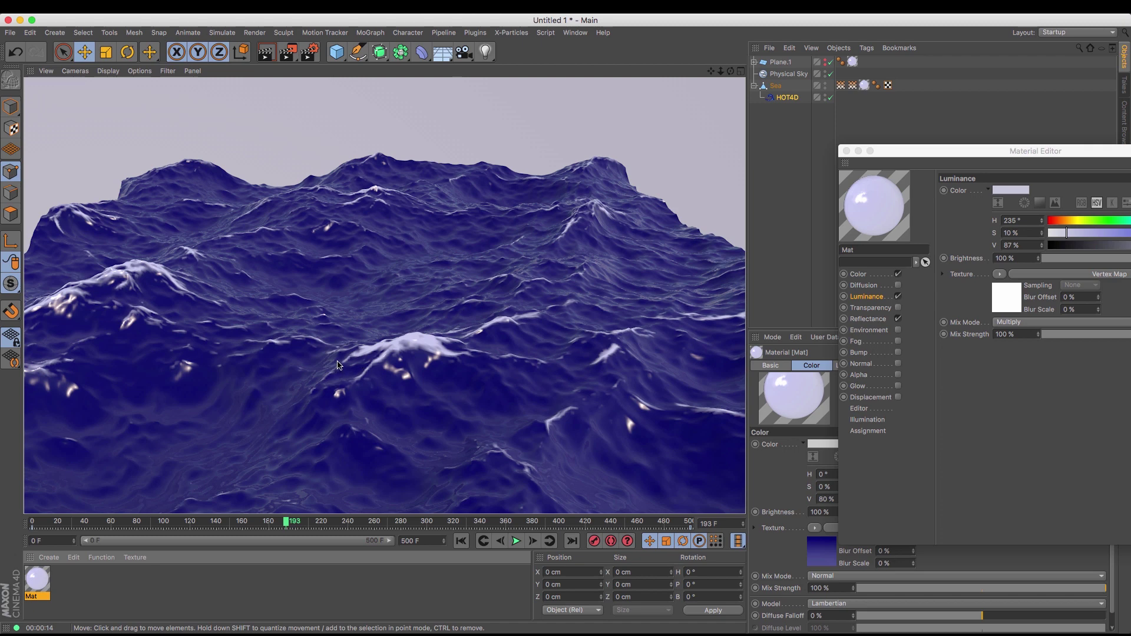
Examine the Sea object, the HOT4D settings and the Reflectance channel of Mat, and close the material editor
left_click(776, 86)
left_click_drag(920, 157, 956, 133)
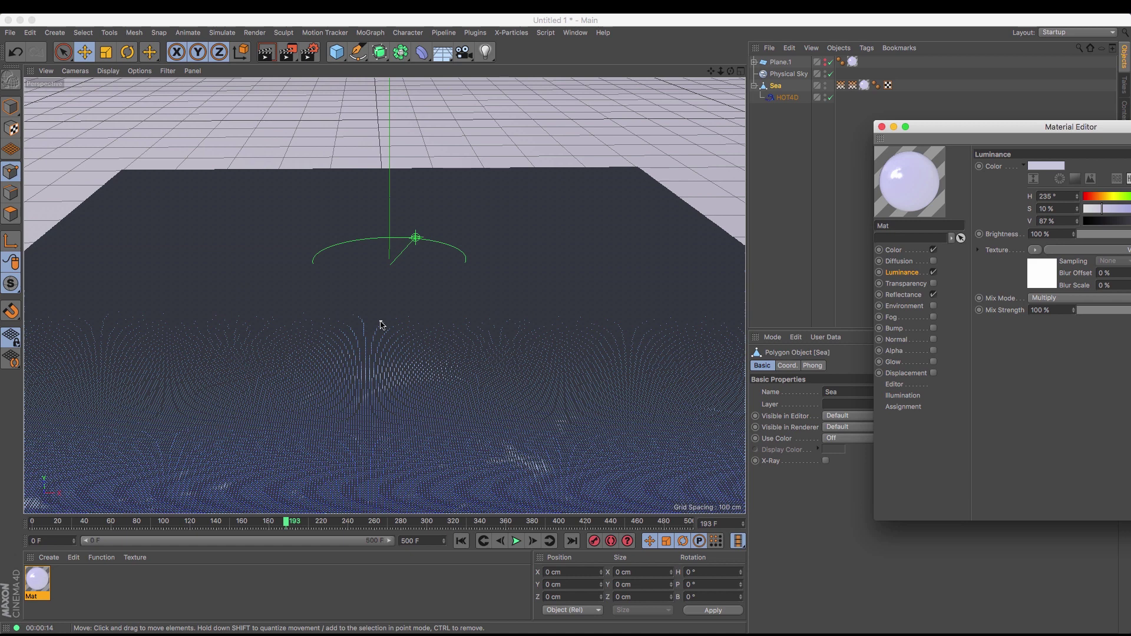
left_click(787, 99)
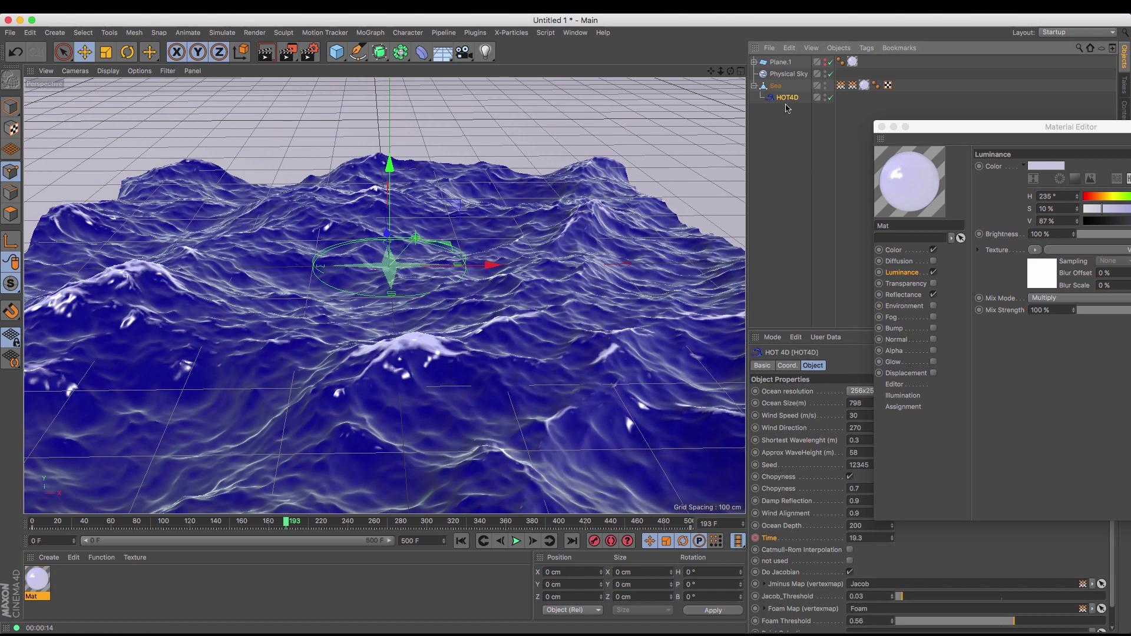
left_click_drag(940, 134, 779, 113)
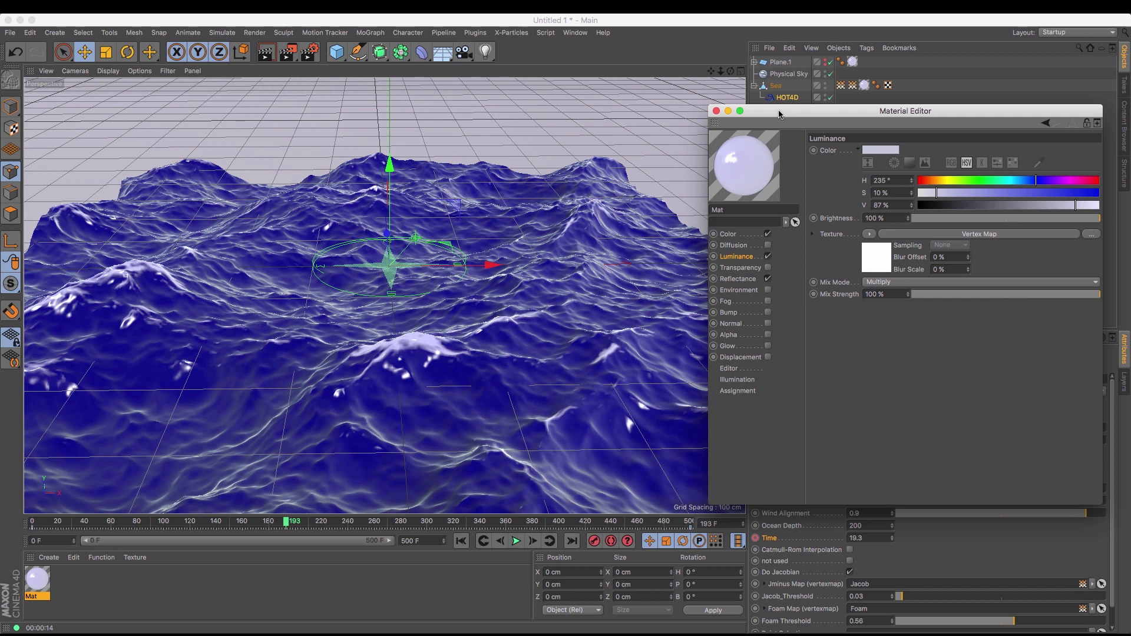
left_click_drag(782, 114, 800, 126)
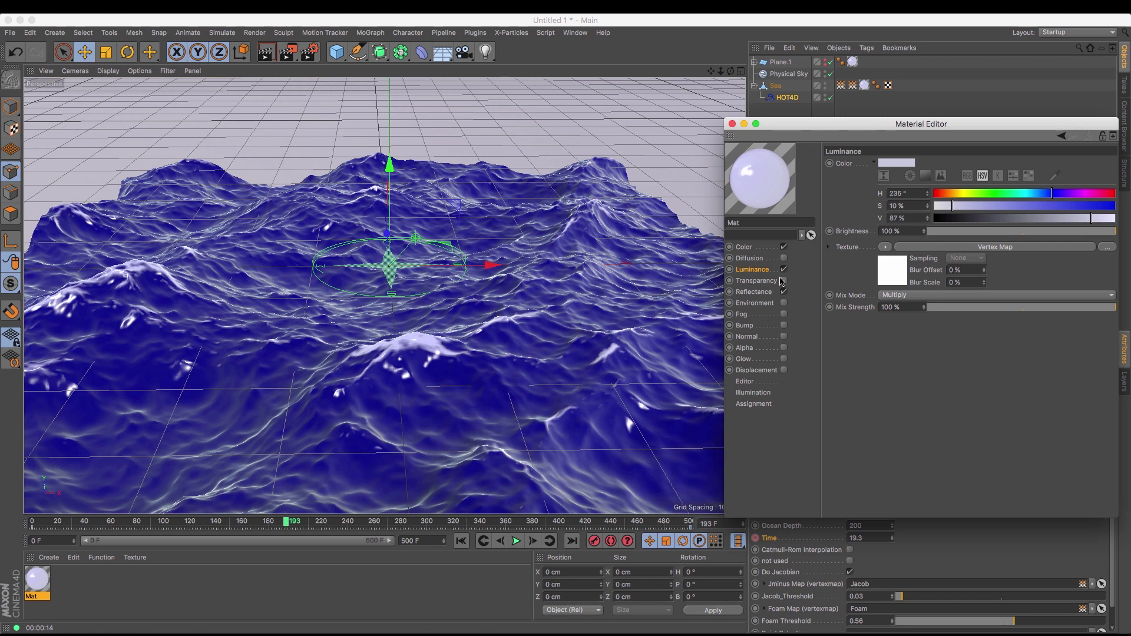
left_click(756, 292)
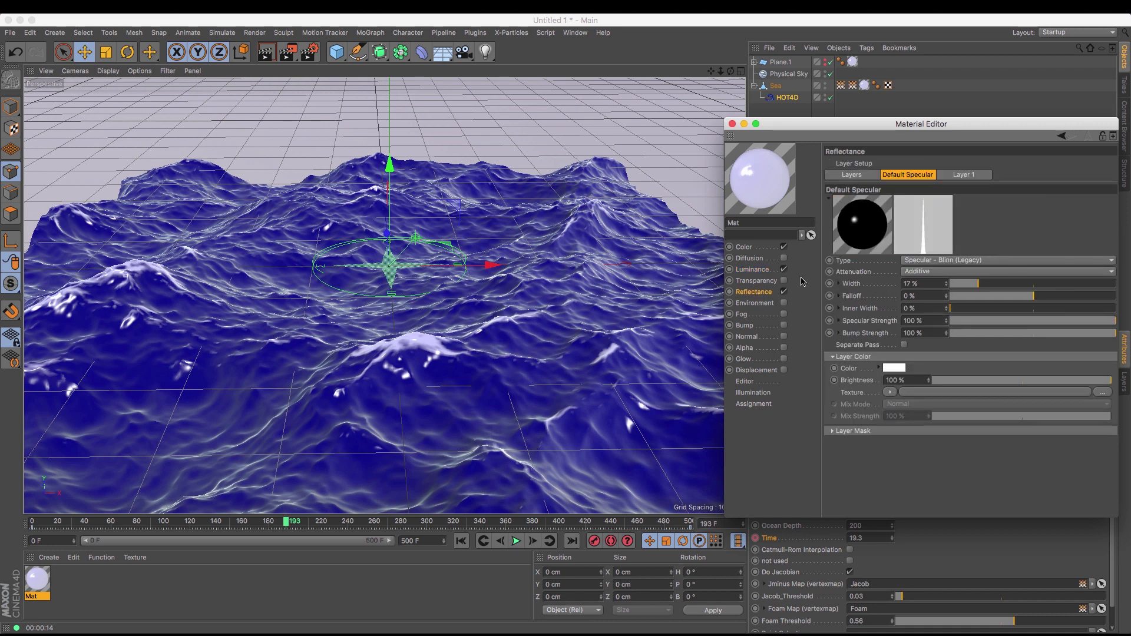
left_click(732, 124)
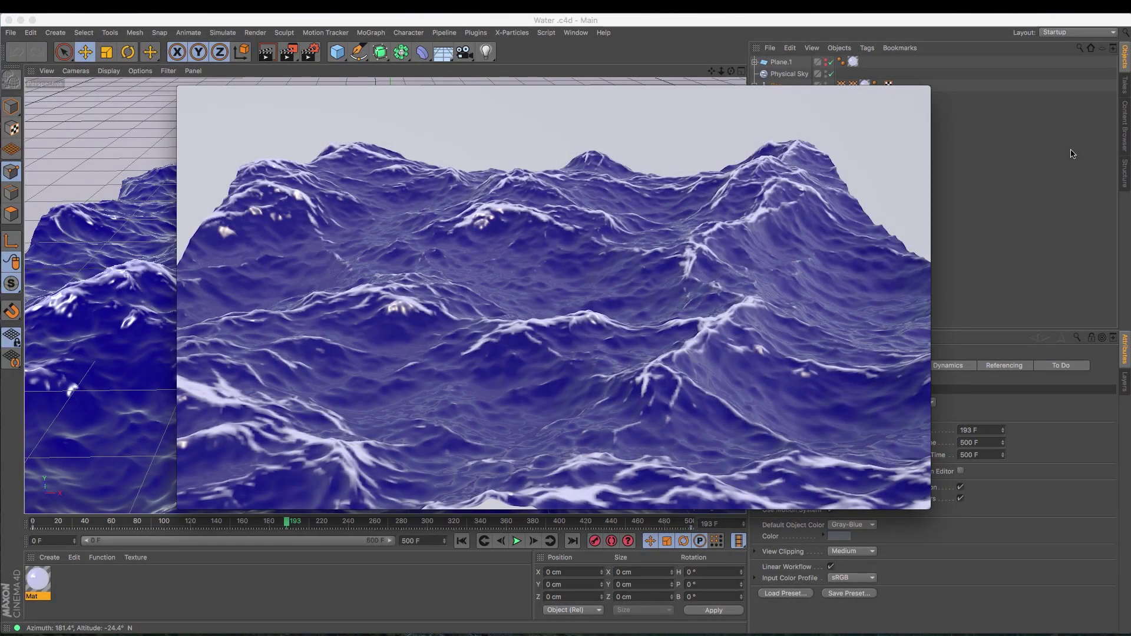
Review the rendered movie Water output.mov by playing it, scrubbing through it and replaying it from the start
mouse_move(676, 96)
left_click_drag(664, 94, 659, 93)
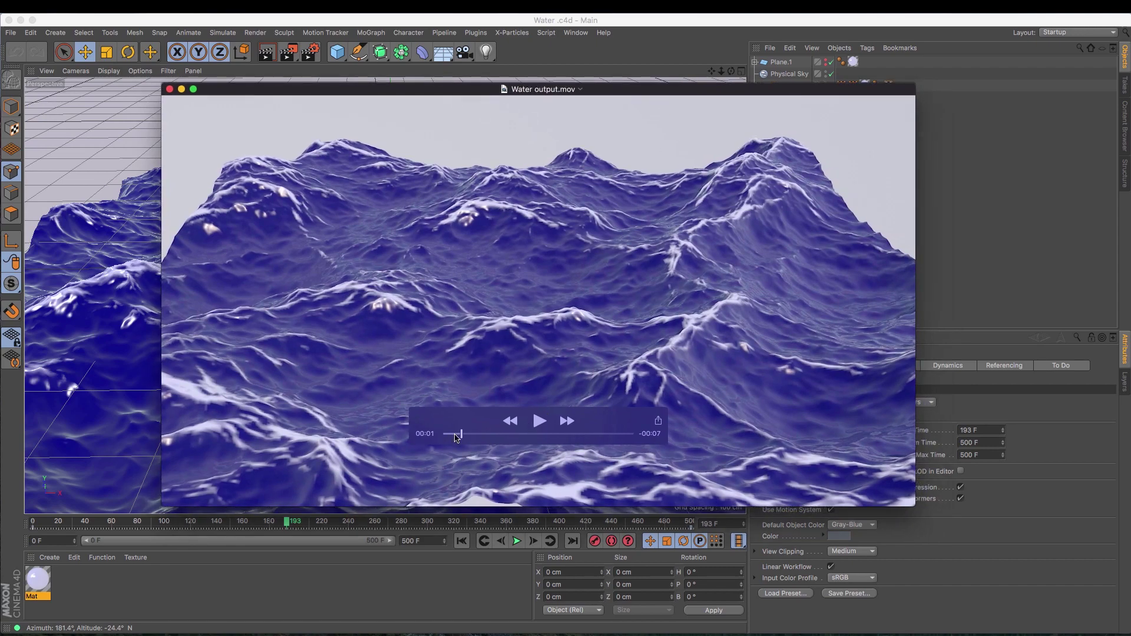
left_click(537, 420)
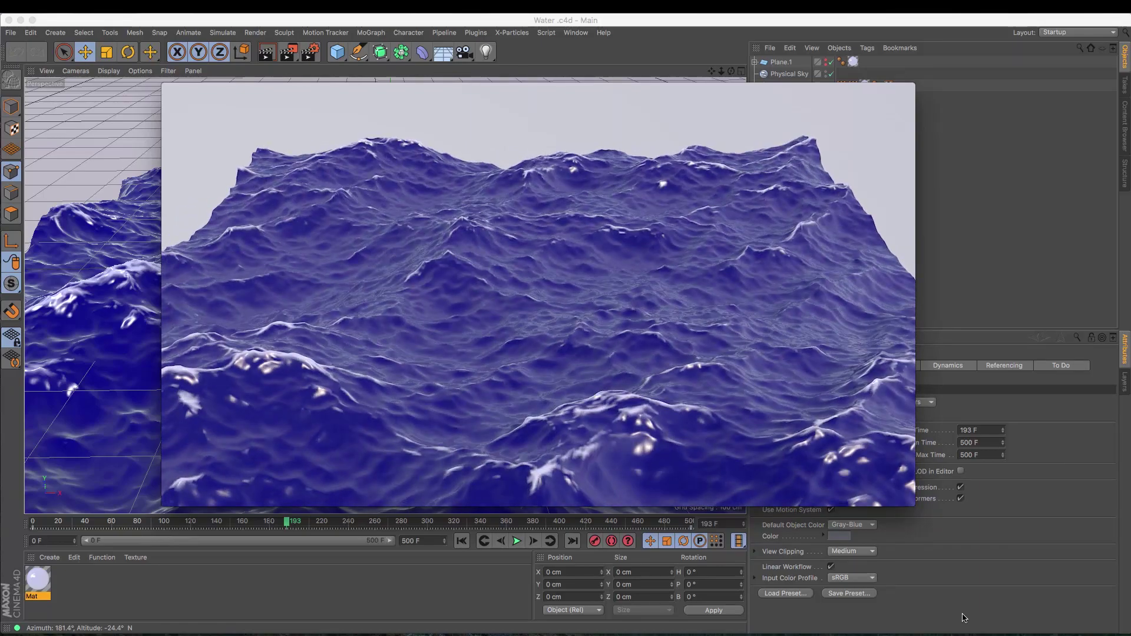
left_click_drag(628, 435, 611, 435)
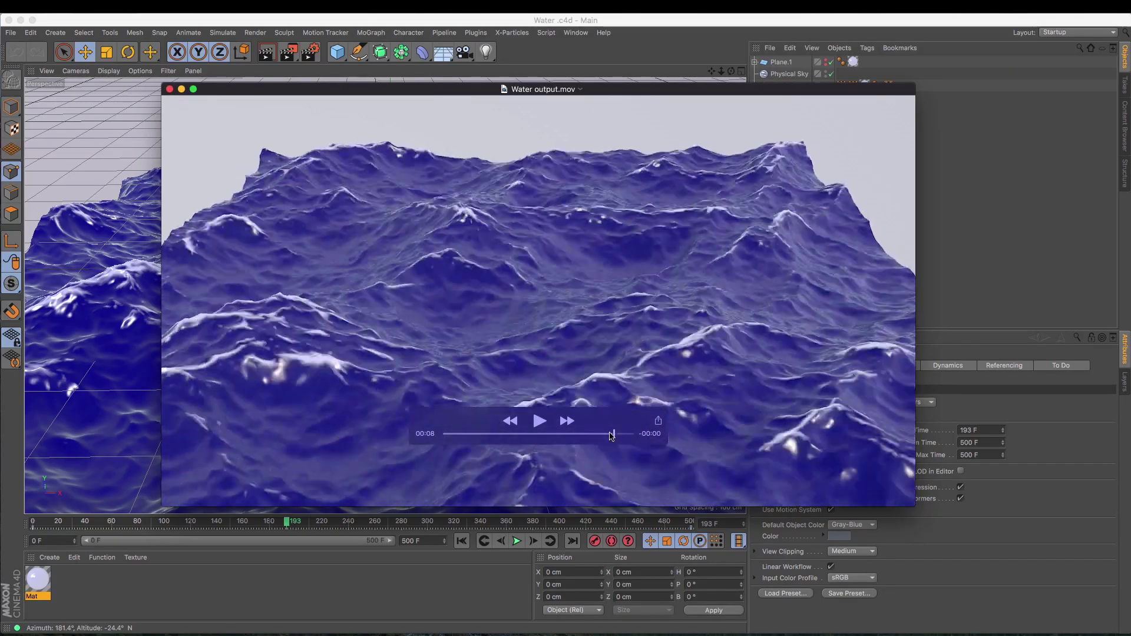
left_click_drag(495, 434, 410, 434)
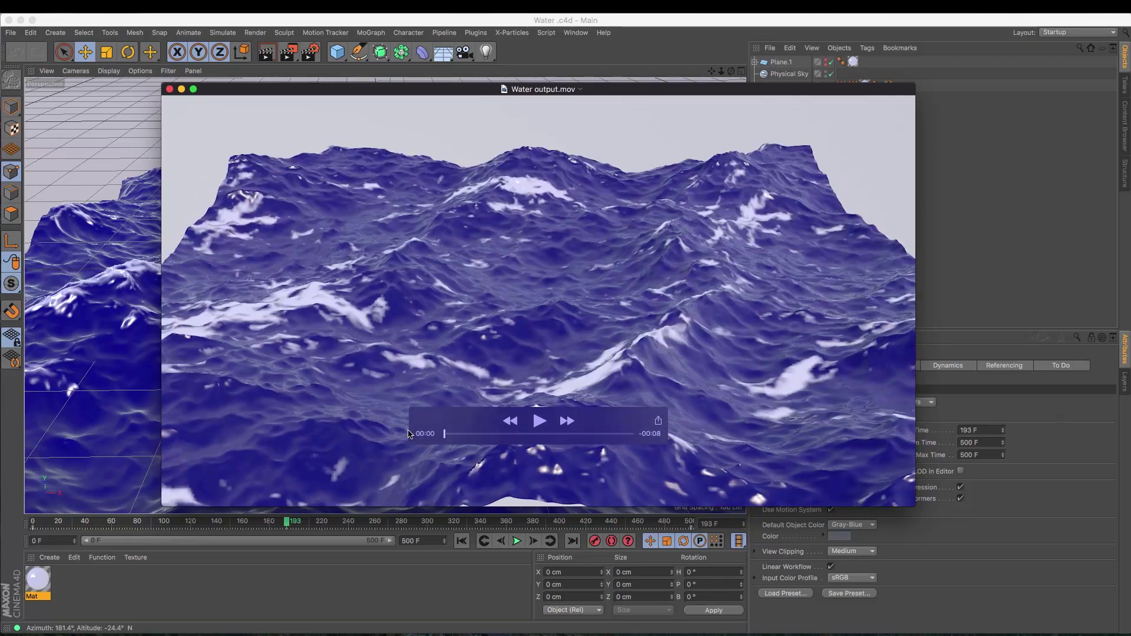
left_click(539, 421)
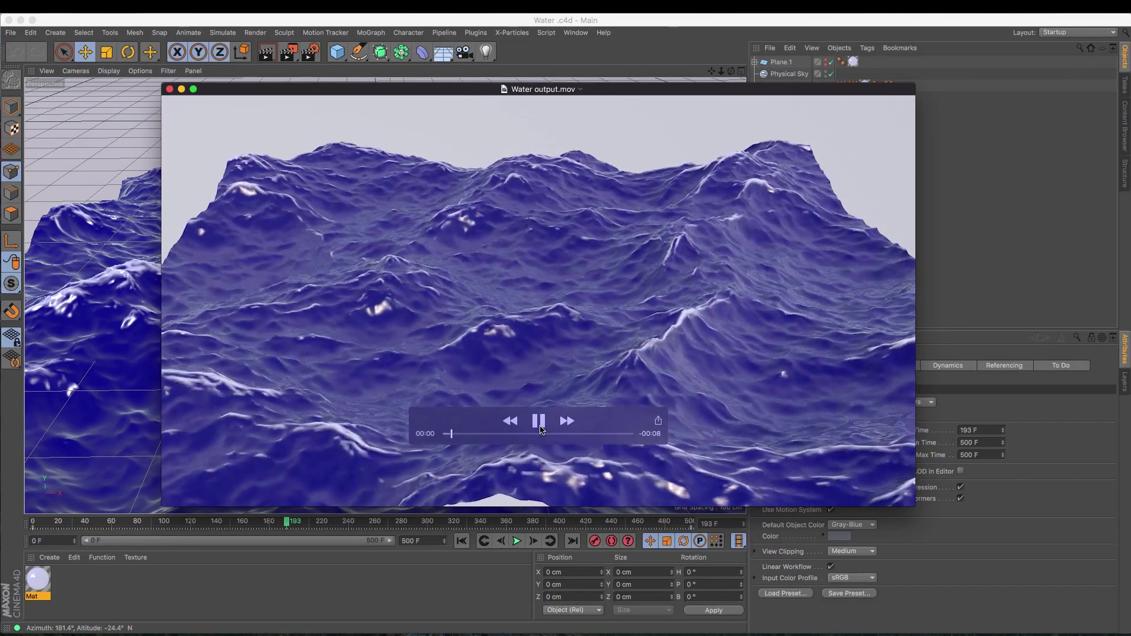